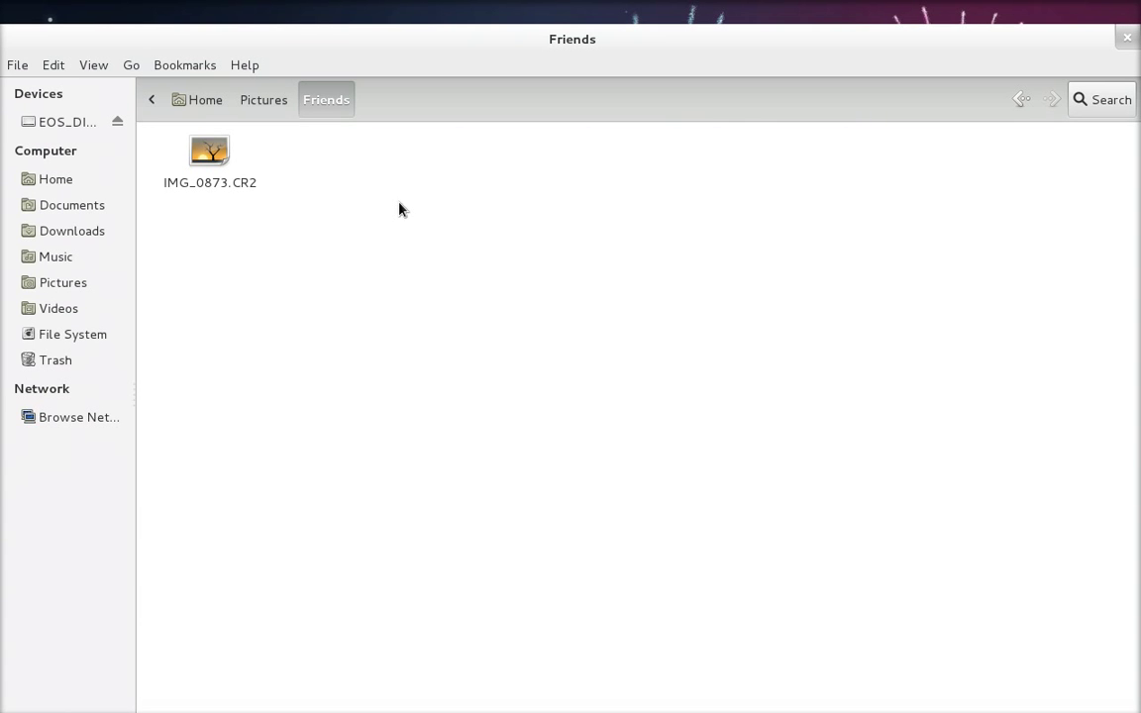
Leave IMG_0873.CR2 in the Friends folder and switch to the Flickr photostream in Chromium.
{"action": "right_click", "coordinate": [209, 151]}
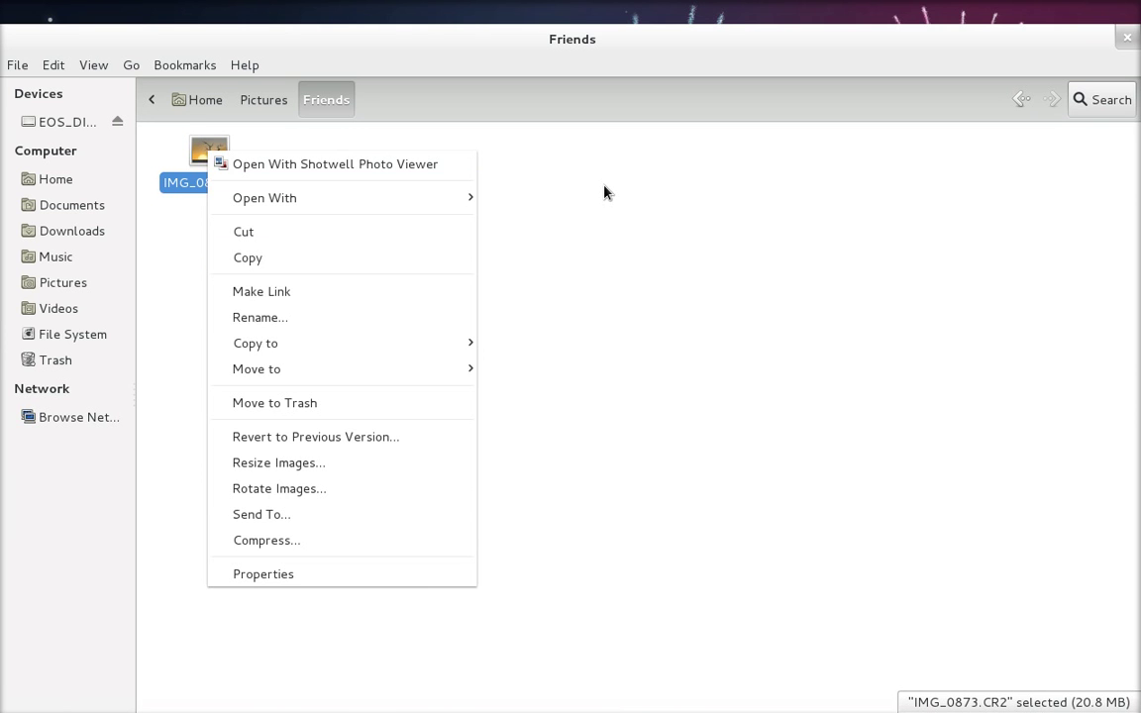
{"action": "key", "text": "alt+Tab"}
{"action": "key", "text": "alt+Tab"}
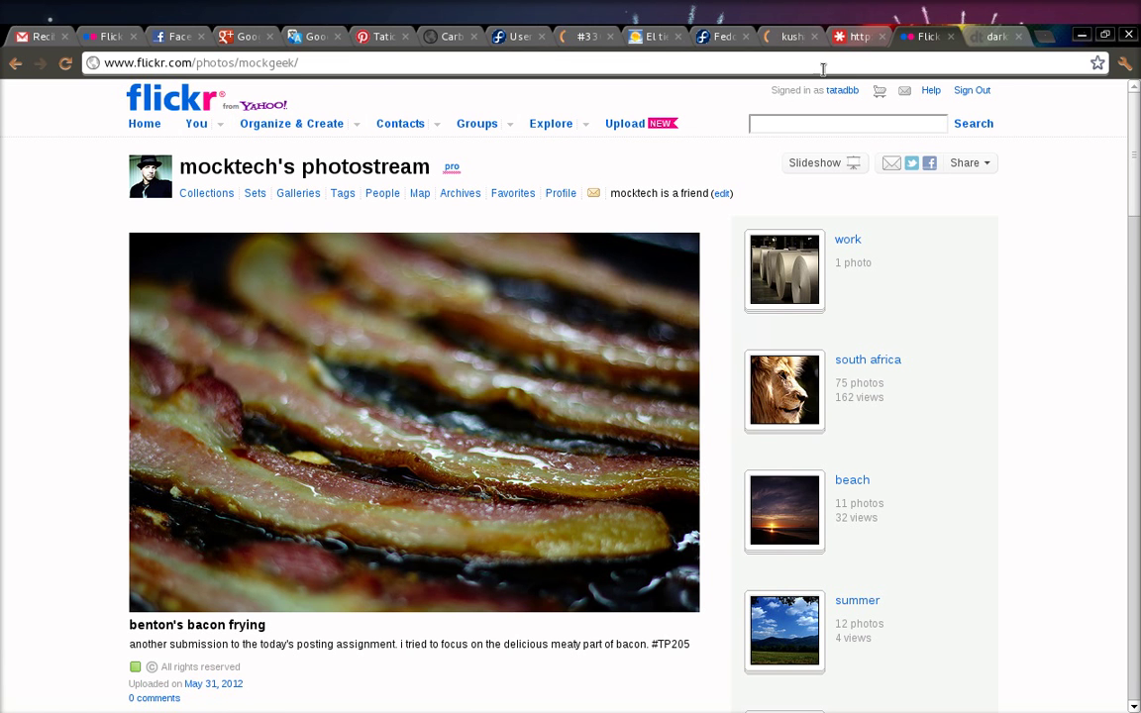
Switch the browser to the darktable.org homepage tab.
{"action": "left_click", "coordinate": [991, 37]}
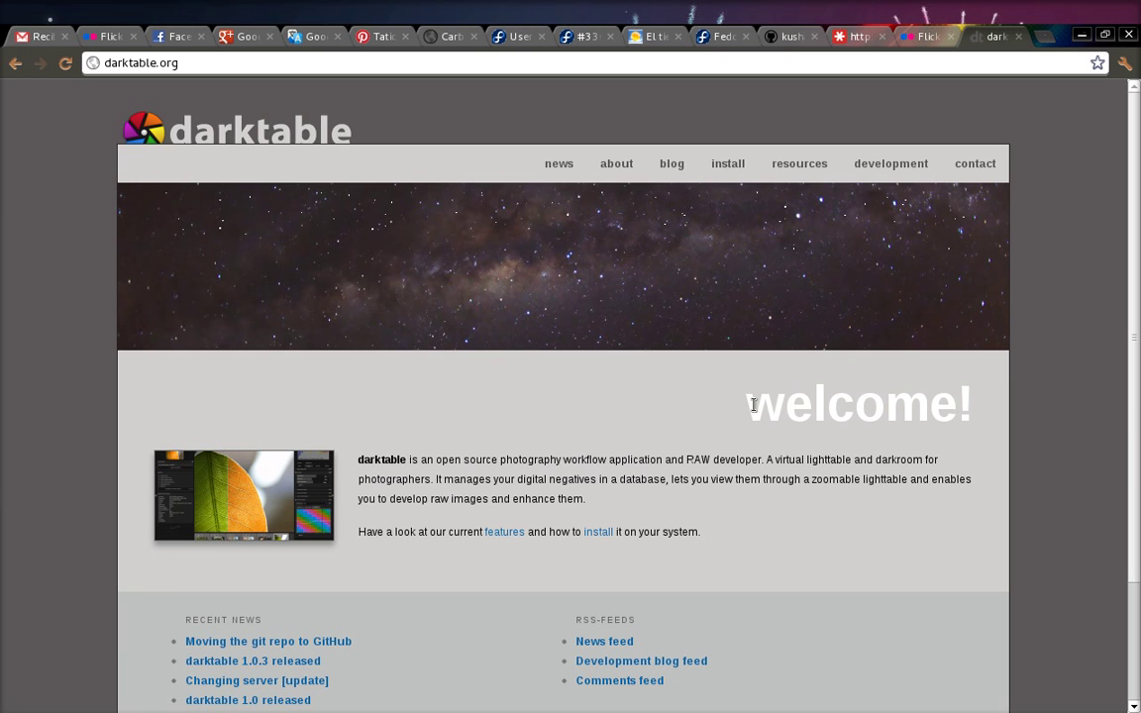
{"action": "left_click_drag", "start_coordinate": [753, 404], "coordinate": [886, 405]}
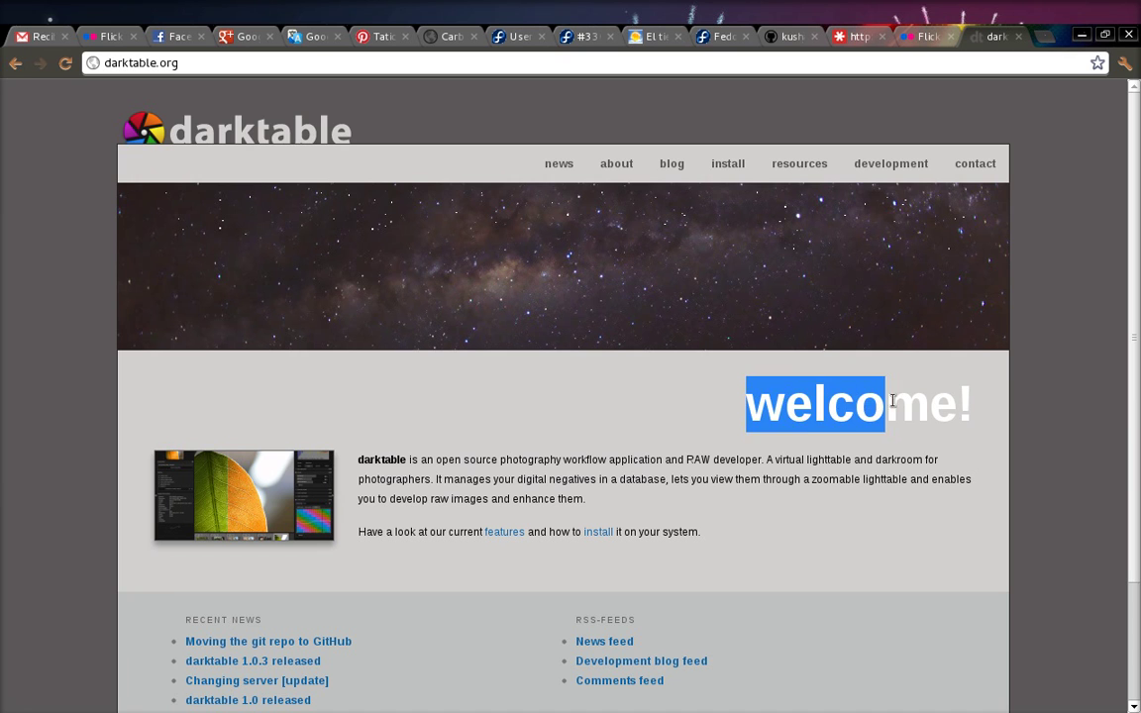
{"action": "left_click", "coordinate": [922, 433]}
{"action": "scroll", "coordinate": [856, 506], "scroll_direction": "down", "scroll_amount": 3}
{"action": "scroll", "coordinate": [857, 508], "scroll_direction": "up", "scroll_amount": 3}
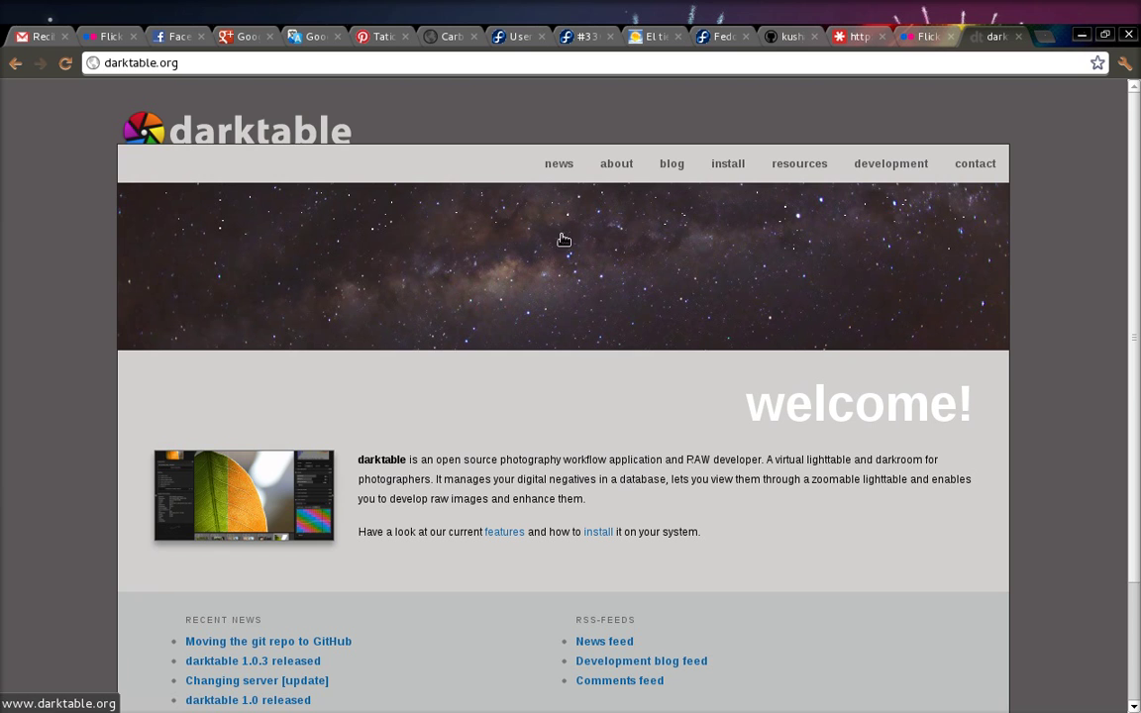
{"action": "triple_click", "coordinate": [610, 464]}
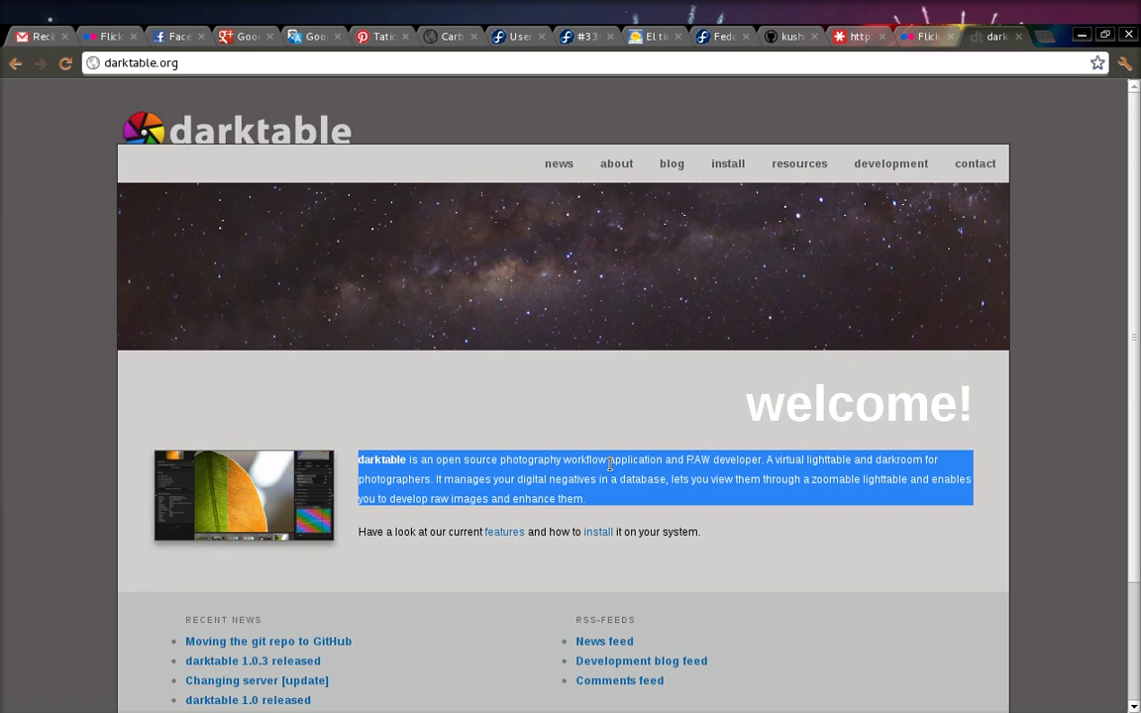
{"action": "left_click", "coordinate": [610, 464]}
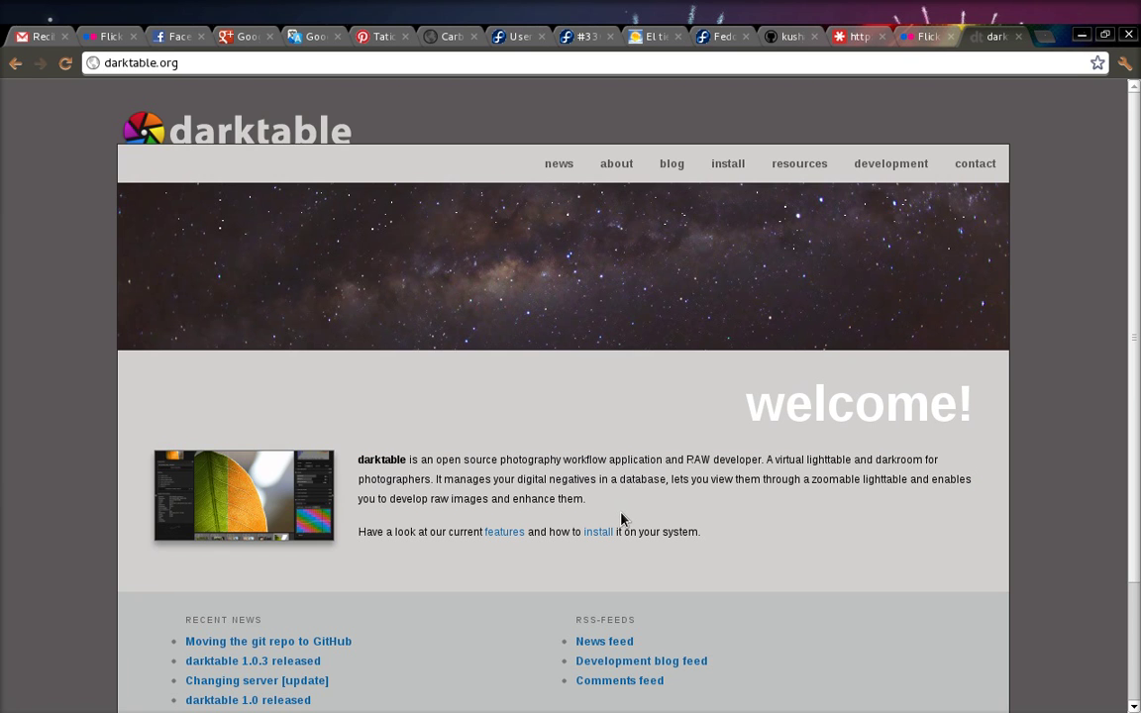
{"action": "key", "text": "alt+Tab"}
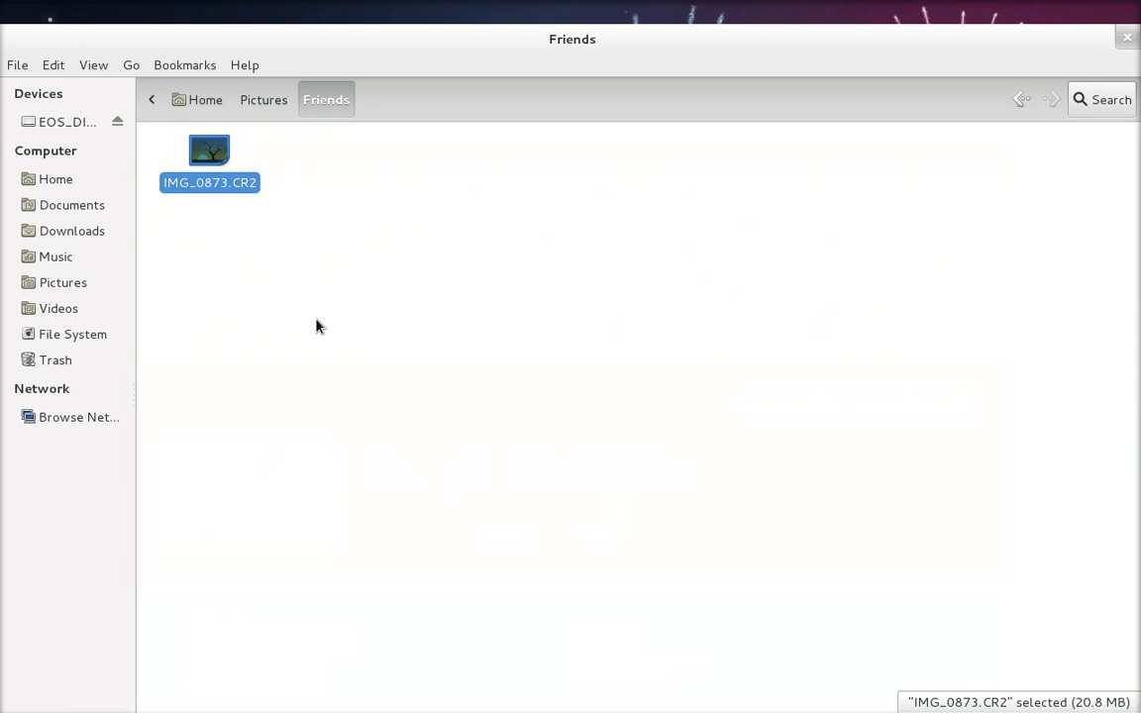
{"action": "left_click", "coordinate": [263, 250]}
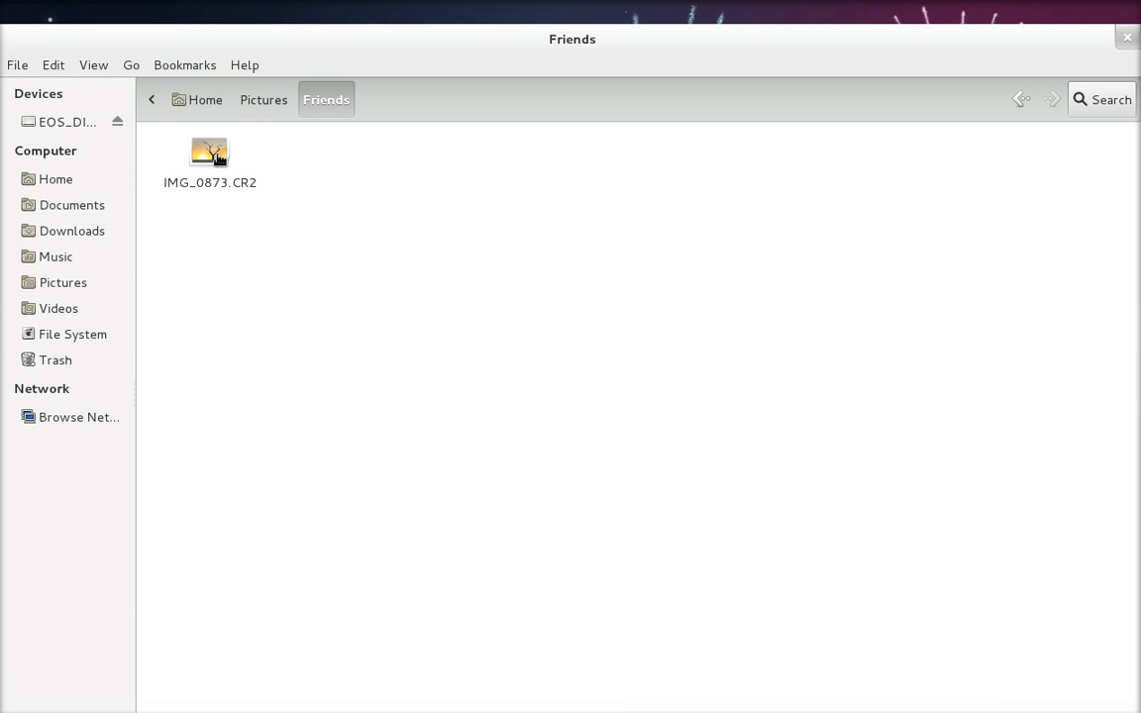
{"action": "key", "text": "alt+Tab"}
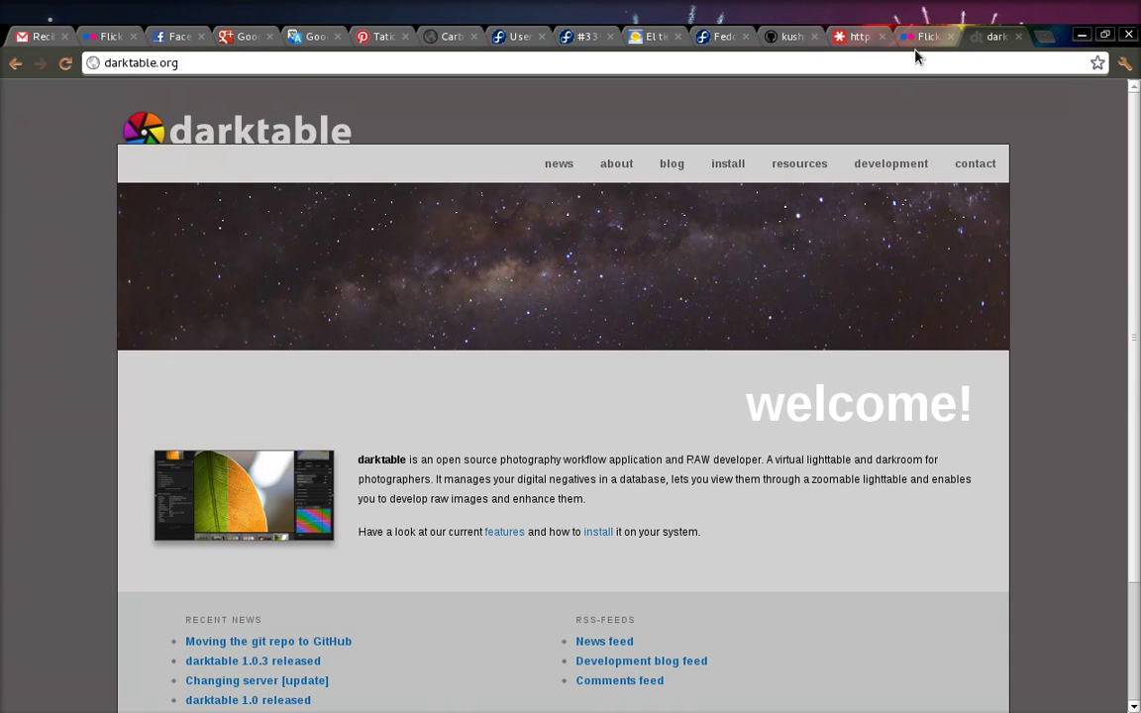
Return to the Flickr photostream tab and look over its page address.
{"action": "left_click", "coordinate": [918, 40]}
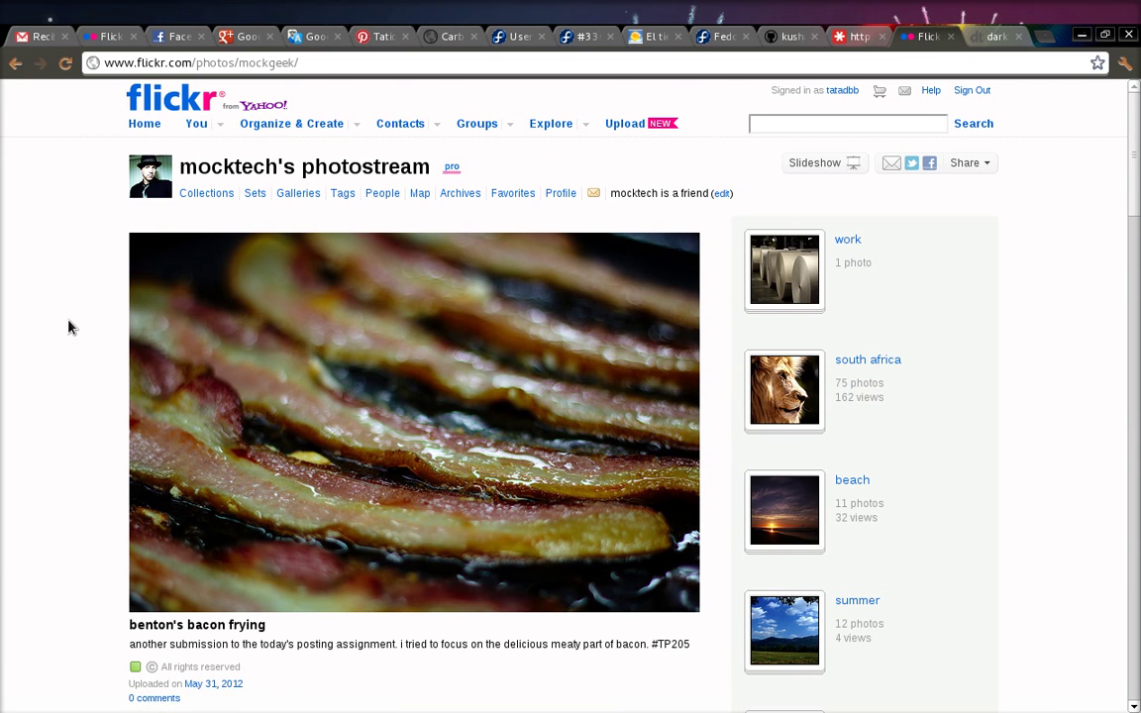
{"action": "left_click", "coordinate": [253, 62]}
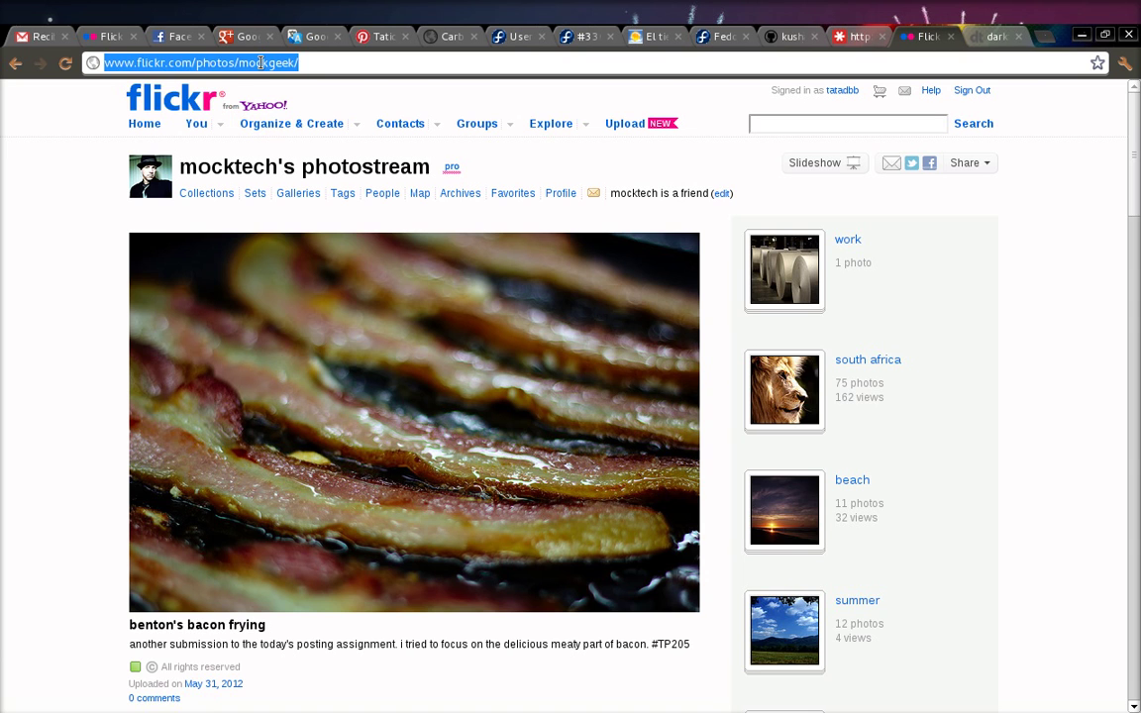
{"action": "left_click", "coordinate": [261, 62]}
{"action": "scroll", "coordinate": [272, 372], "scroll_direction": "down", "scroll_amount": 6}
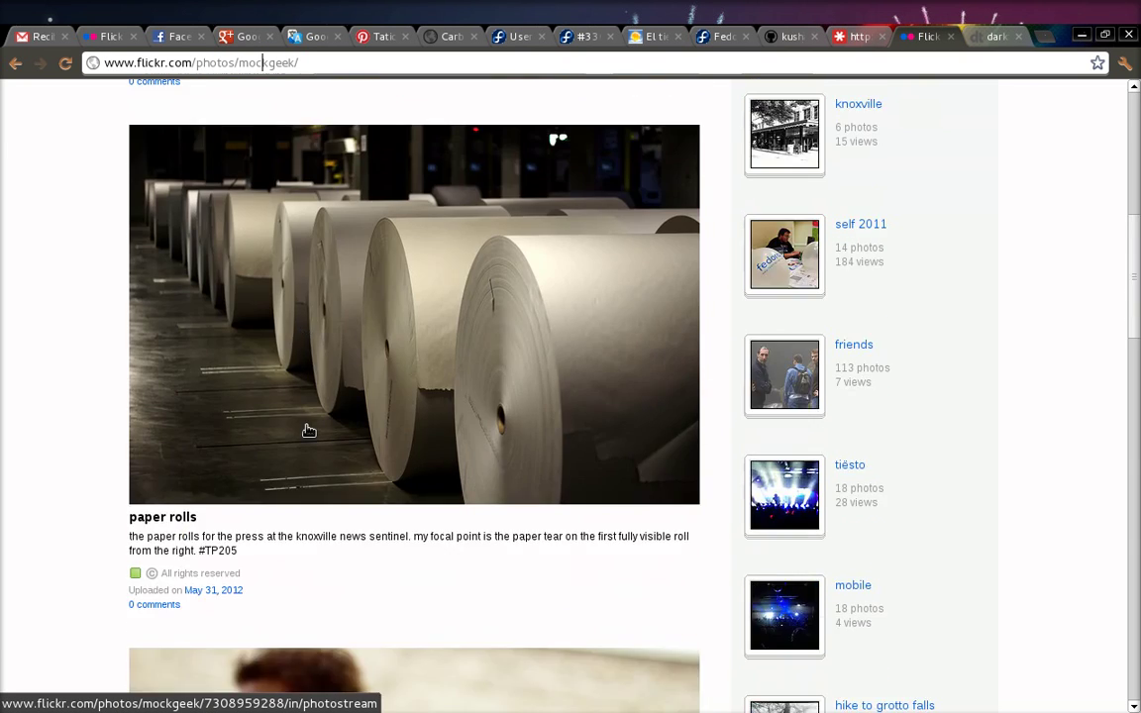
{"action": "scroll", "coordinate": [297, 397], "scroll_direction": "up", "scroll_amount": 6}
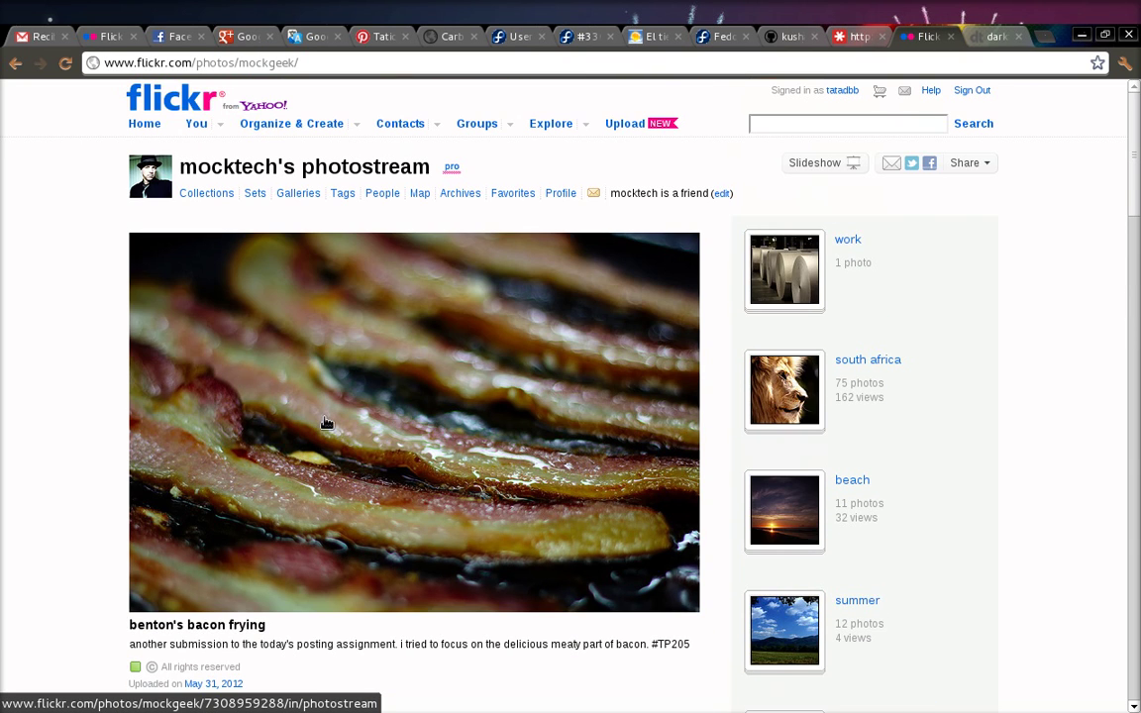
Open IMG_0873.CR2 from the Friends folder with Darktable.
{"action": "key", "text": "alt+Tab"}
{"action": "right_click", "coordinate": [206, 150]}
{"action": "mouse_move", "coordinate": [281, 197]}
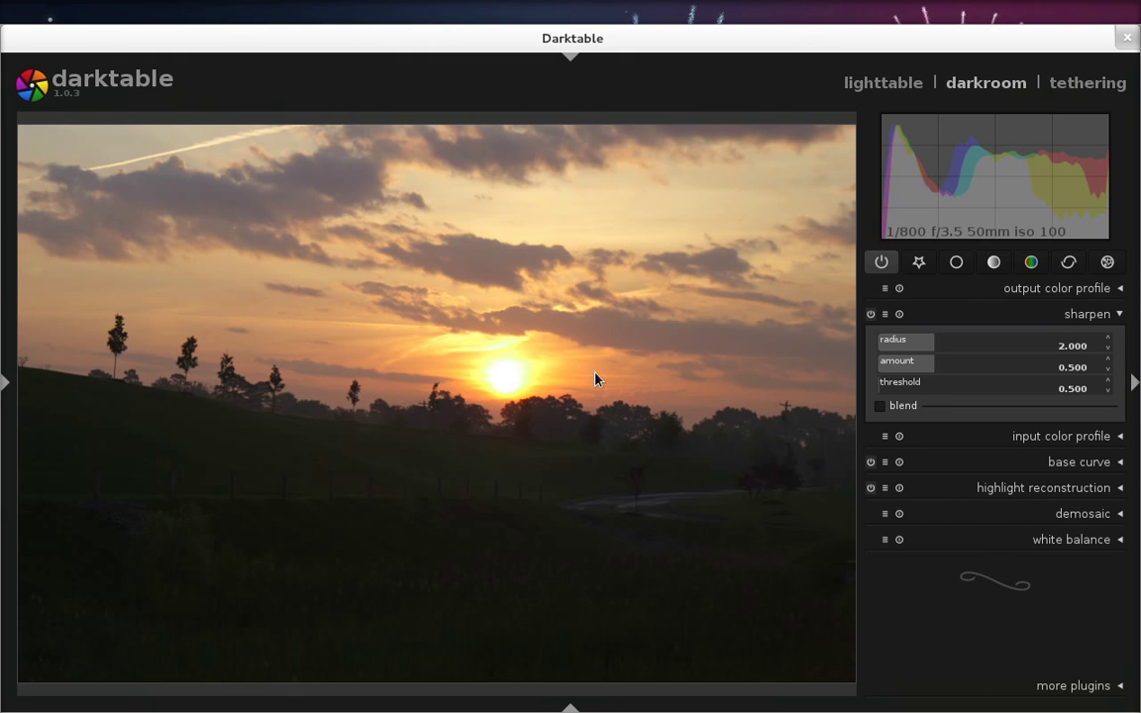
Show, then hide the filmstrip and the left history and information panel.
{"action": "left_click", "coordinate": [570, 708]}
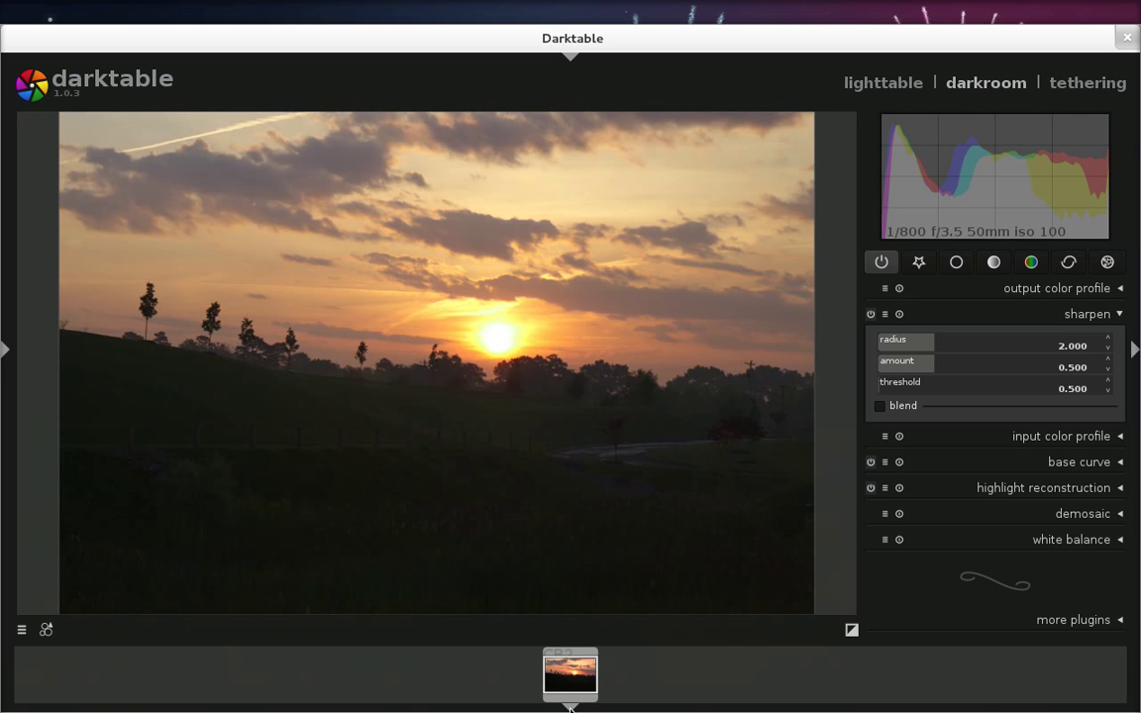
{"action": "left_click", "coordinate": [6, 348]}
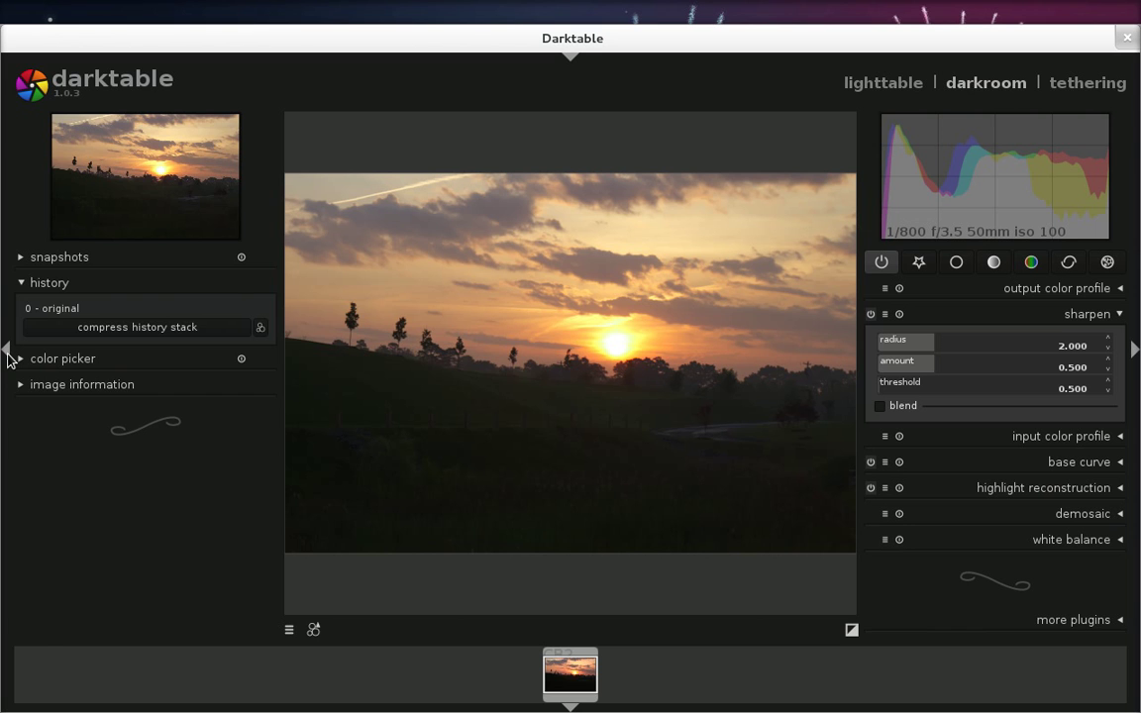
{"action": "left_click", "coordinate": [7, 353]}
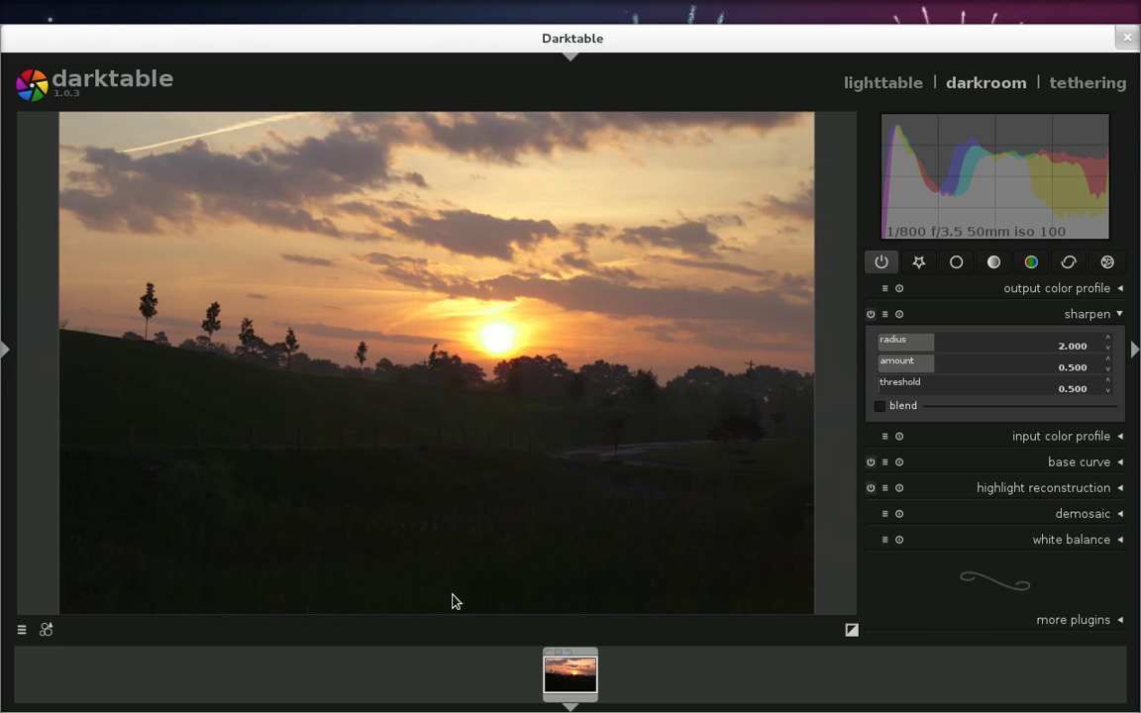
{"action": "left_click", "coordinate": [569, 707]}
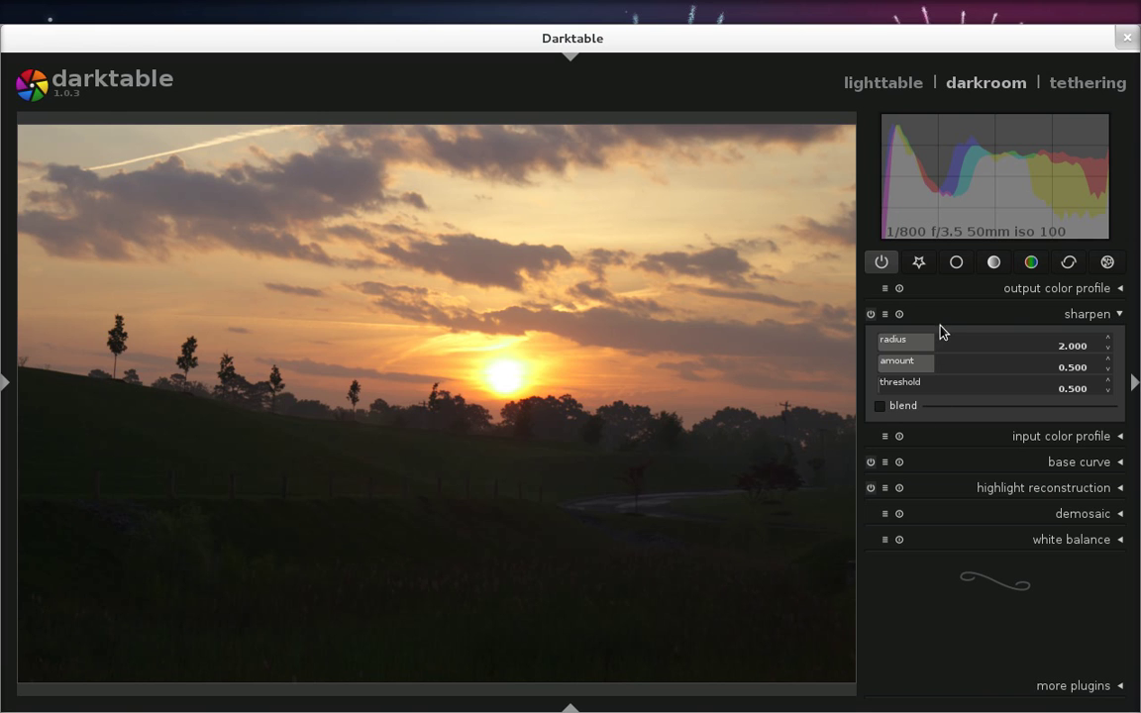
Fold away the sharpen settings and peek at the additional plugins grid.
{"action": "left_click", "coordinate": [990, 314]}
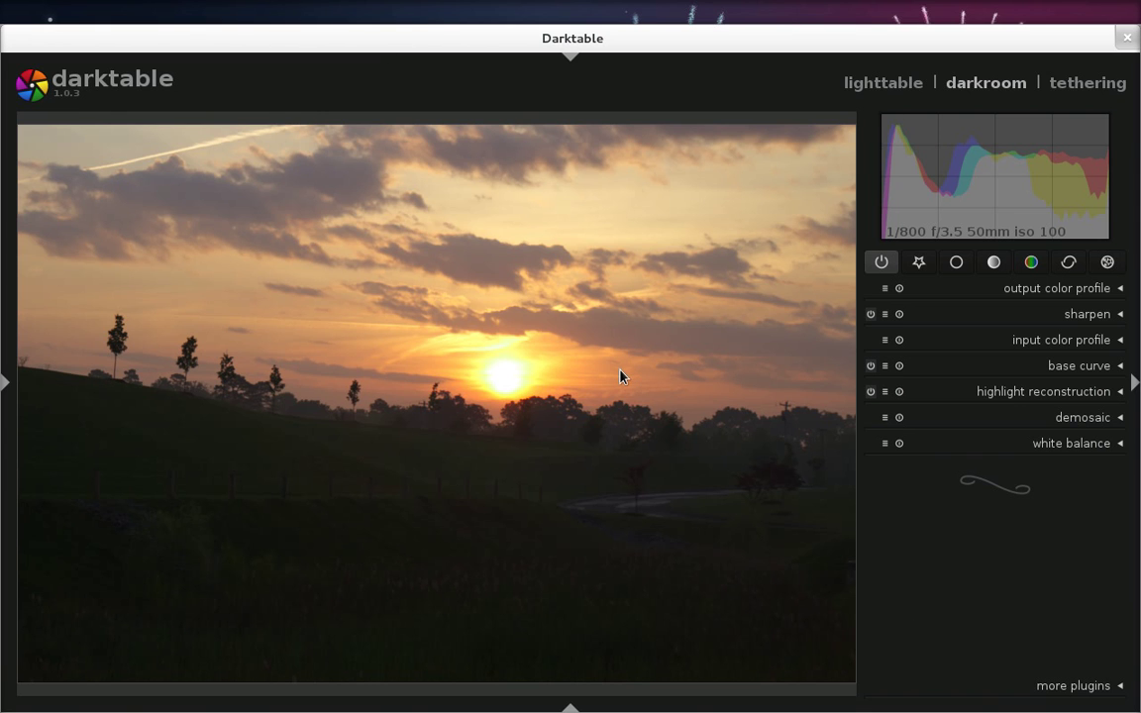
{"action": "left_click", "coordinate": [1075, 685]}
{"action": "left_click", "coordinate": [1074, 489]}
Expand and collapse output color profile, sharpen, base curve, input color profile, demosaic and white balance.
{"action": "left_click", "coordinate": [1097, 288]}
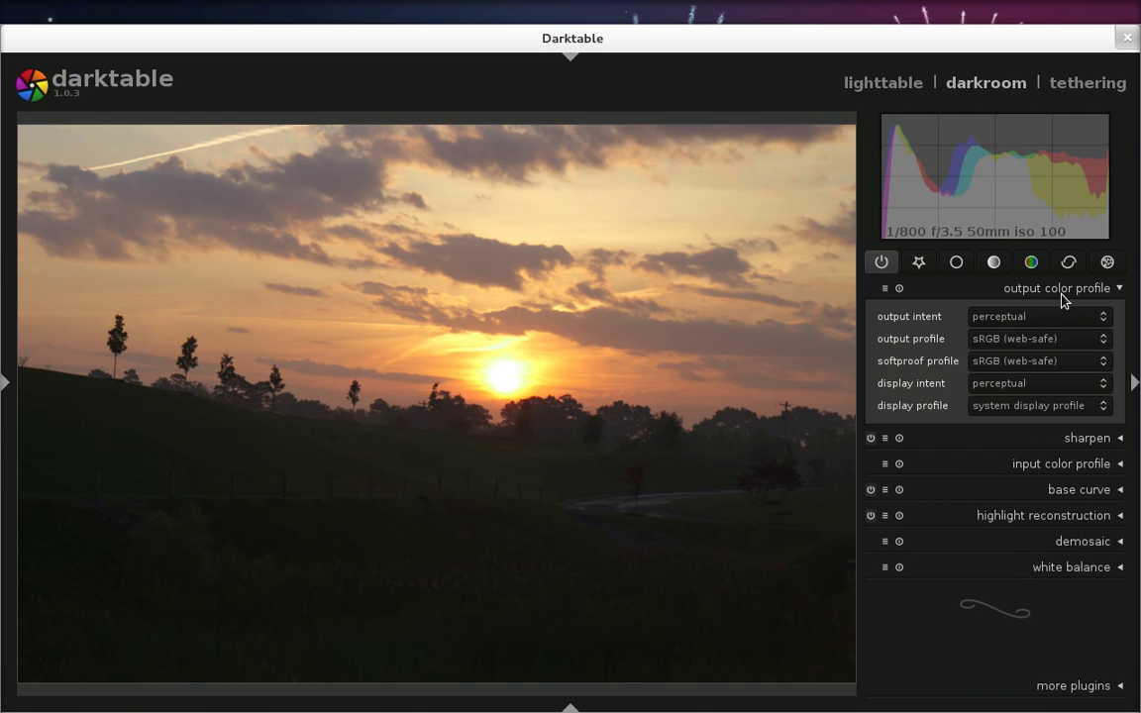
{"action": "left_click", "coordinate": [1090, 288]}
{"action": "left_click", "coordinate": [1079, 316]}
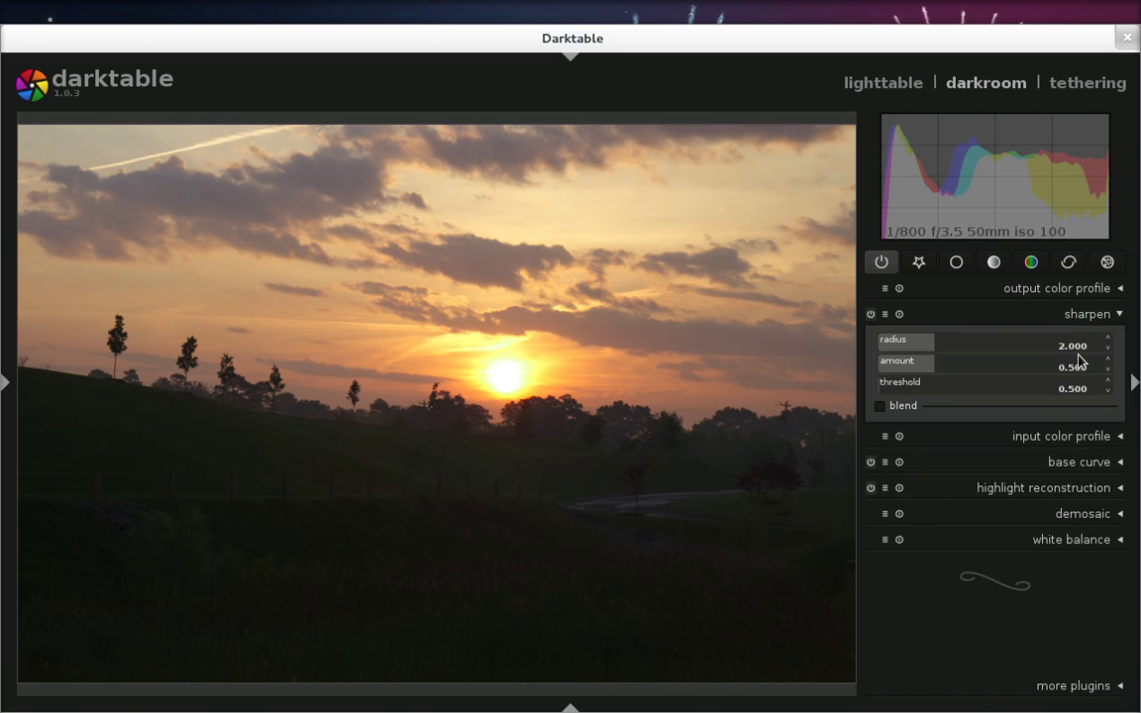
{"action": "left_click", "coordinate": [1085, 317]}
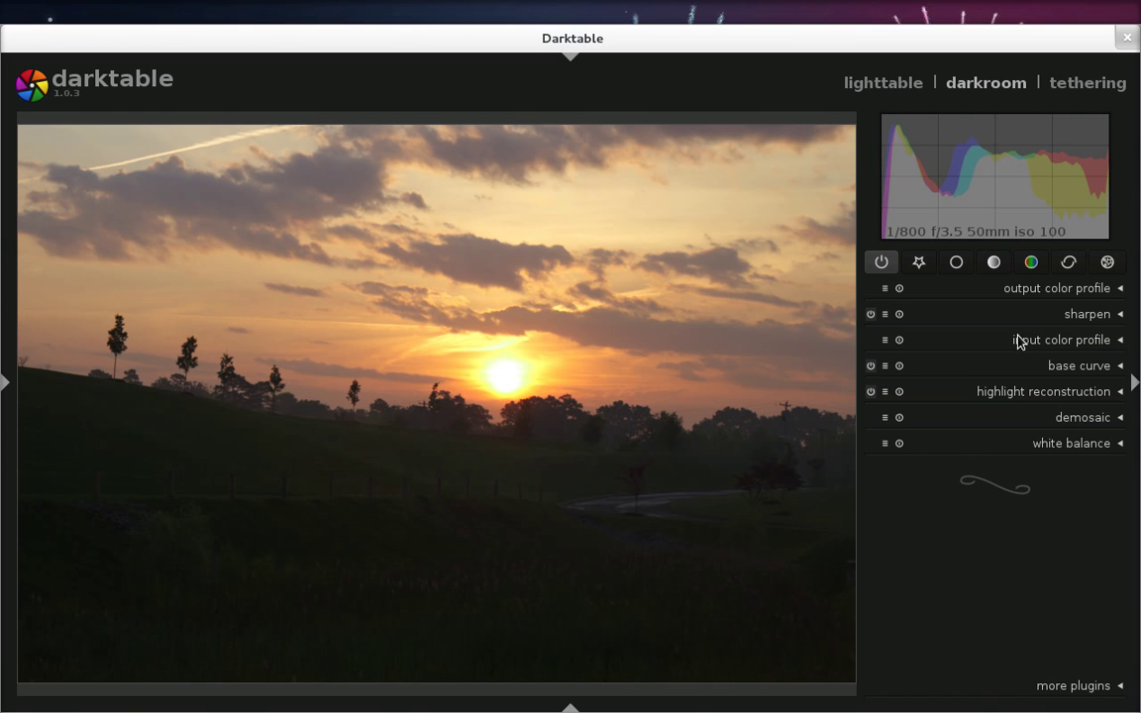
{"action": "left_click", "coordinate": [1063, 365]}
{"action": "left_click", "coordinate": [1066, 366]}
{"action": "left_click", "coordinate": [1068, 343]}
{"action": "left_click", "coordinate": [1069, 342]}
{"action": "left_click", "coordinate": [1079, 422]}
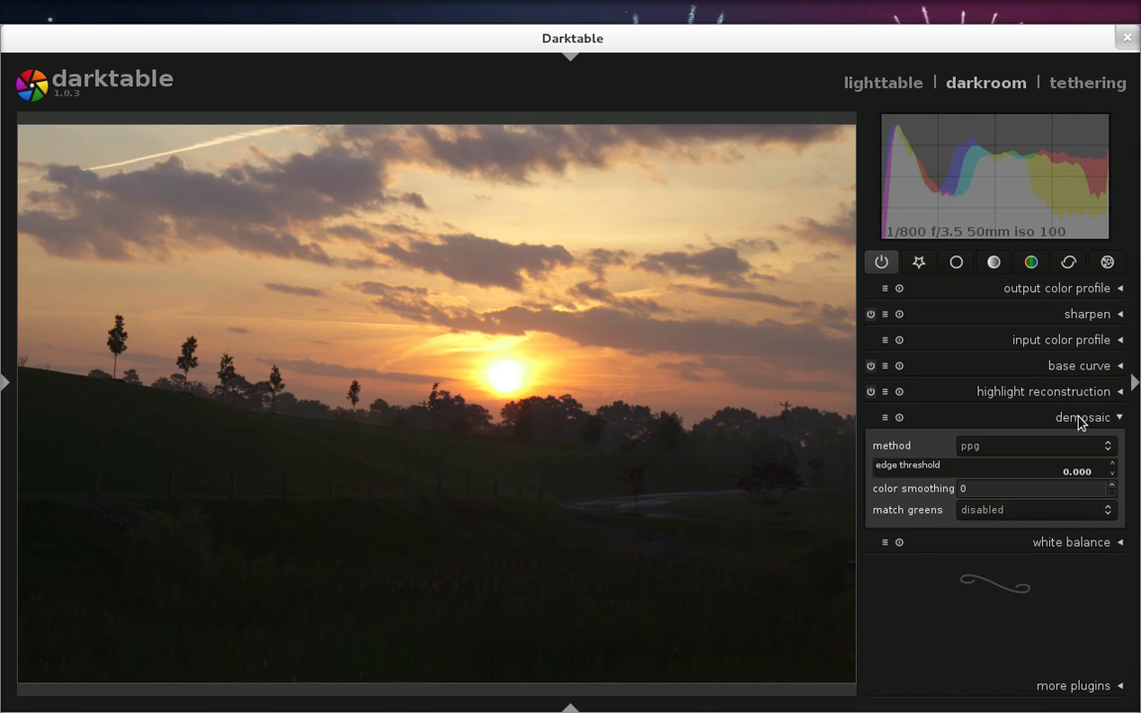
{"action": "left_click", "coordinate": [1080, 422]}
{"action": "left_click", "coordinate": [1079, 444]}
{"action": "left_click", "coordinate": [1079, 443]}
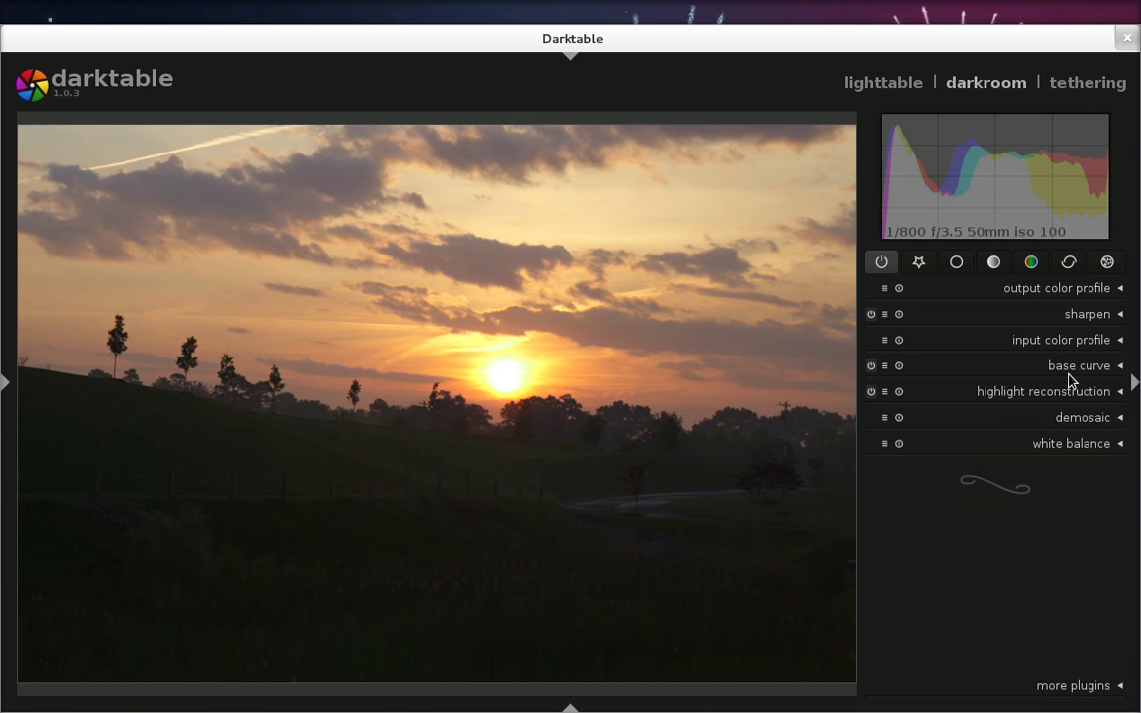
Browse the tone, basic, color, correction and effects module groups.
{"action": "left_click", "coordinate": [994, 262]}
{"action": "left_click", "coordinate": [956, 262]}
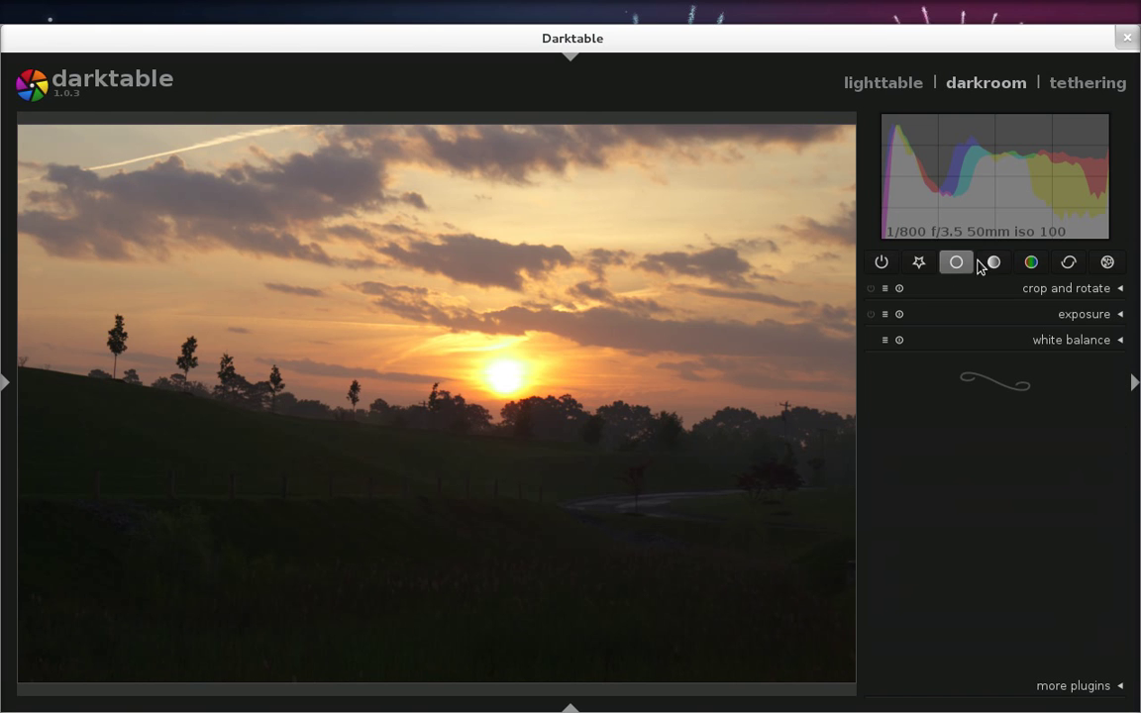
{"action": "left_click", "coordinate": [1031, 262]}
{"action": "left_click", "coordinate": [1069, 266]}
{"action": "left_click", "coordinate": [1105, 263]}
Switch from active modules to the user-chosen group and open the additional plugins grid.
{"action": "left_click", "coordinate": [921, 265]}
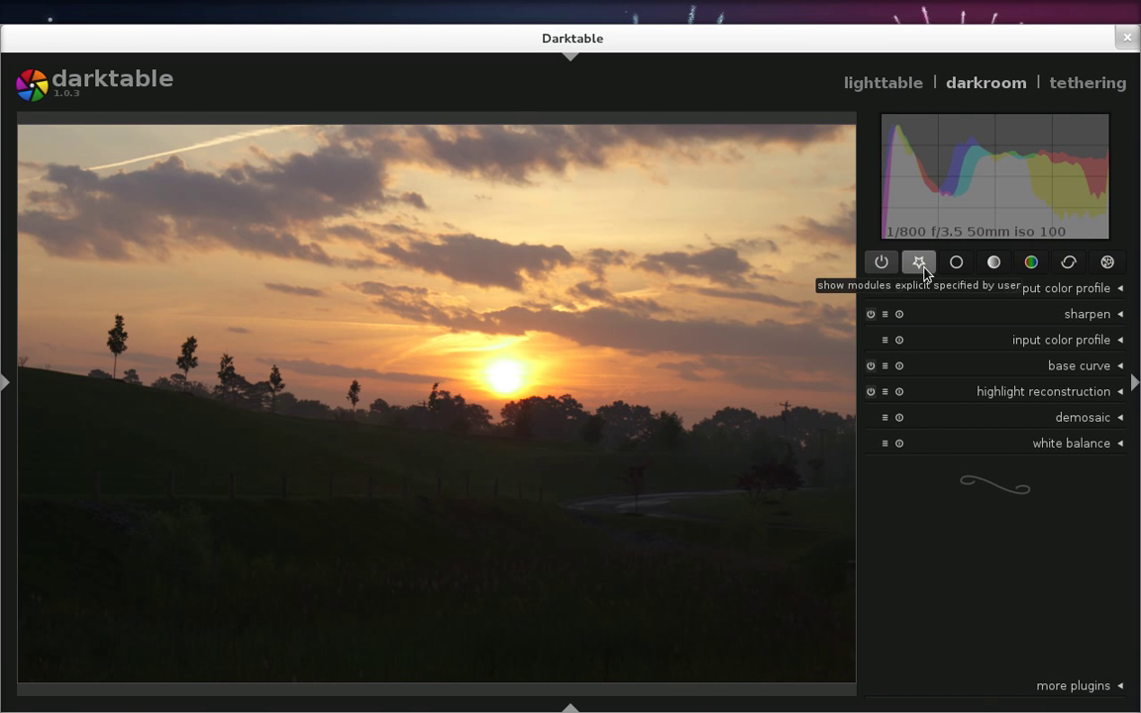
{"action": "left_click", "coordinate": [921, 264]}
{"action": "left_click", "coordinate": [1070, 686]}
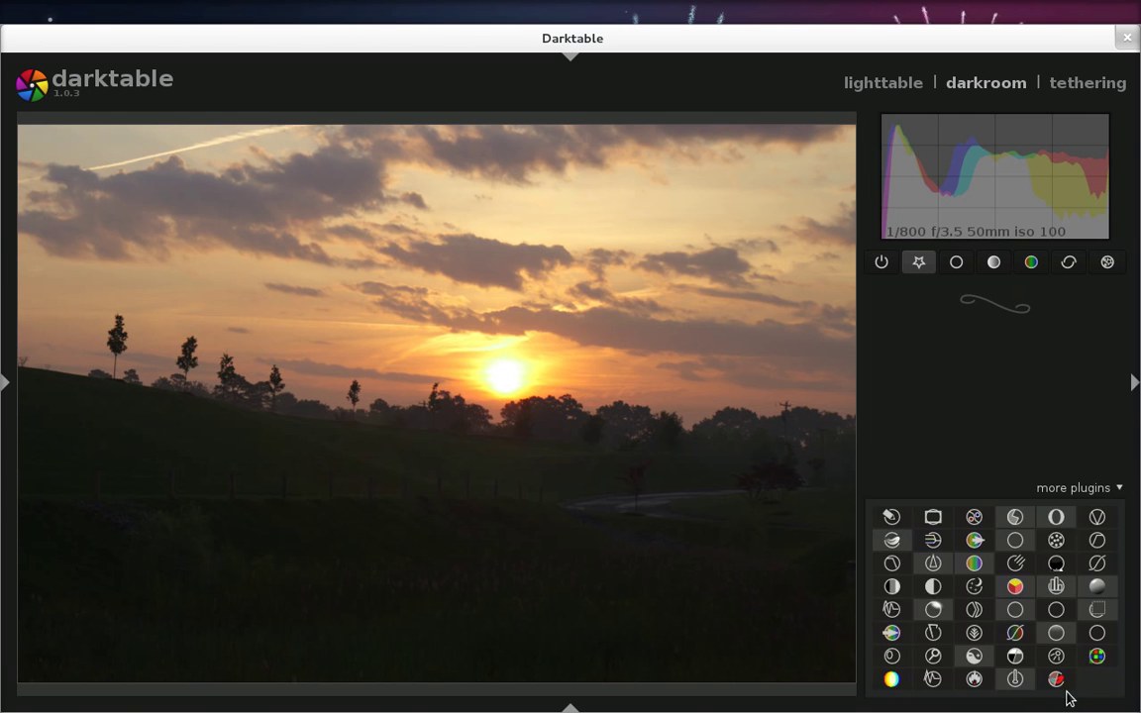
{"action": "left_click", "coordinate": [1079, 488]}
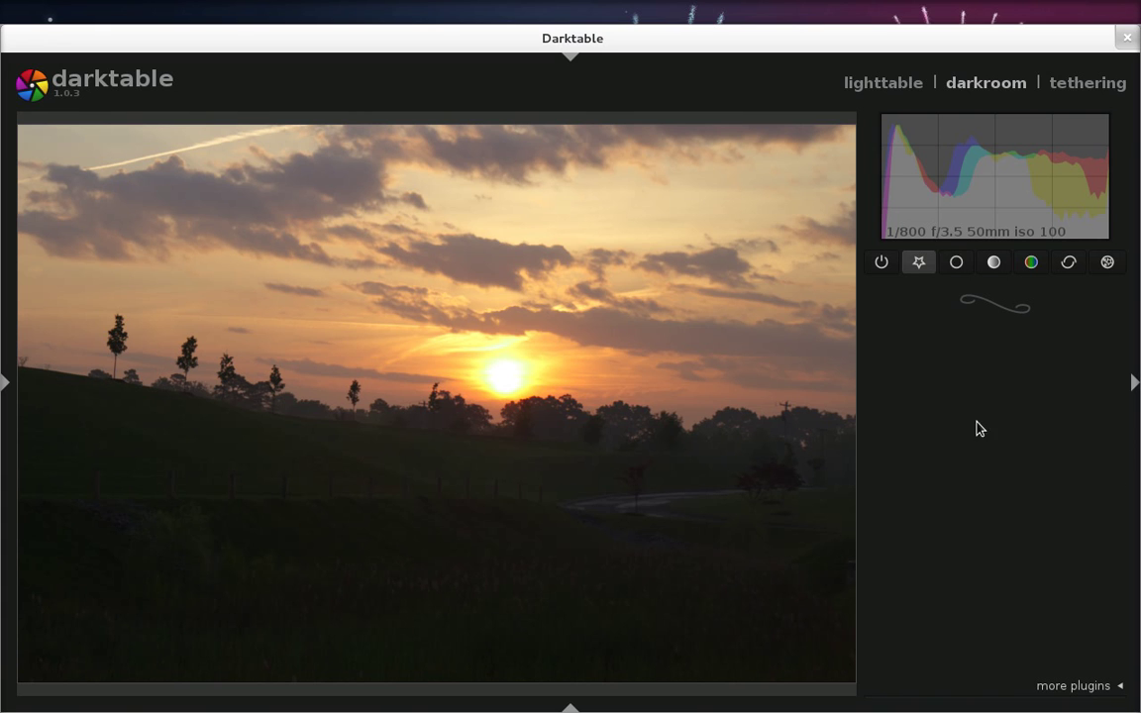
{"action": "left_click", "coordinate": [961, 259]}
{"action": "left_click", "coordinate": [995, 262]}
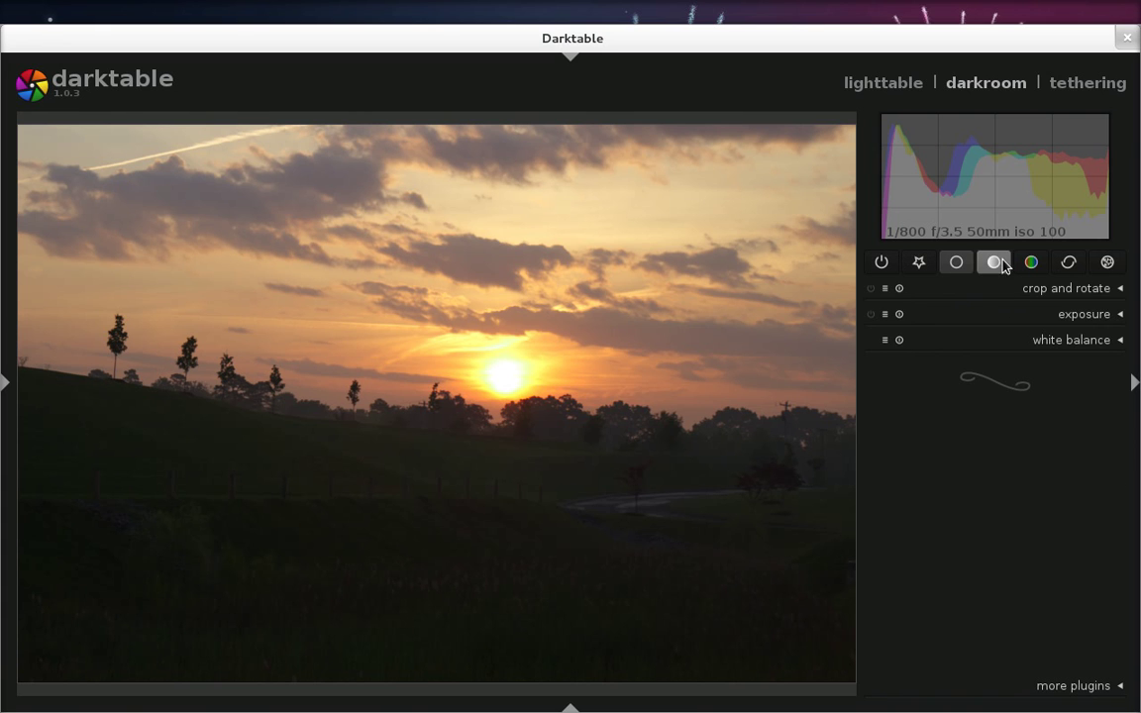
{"action": "left_click", "coordinate": [1066, 265]}
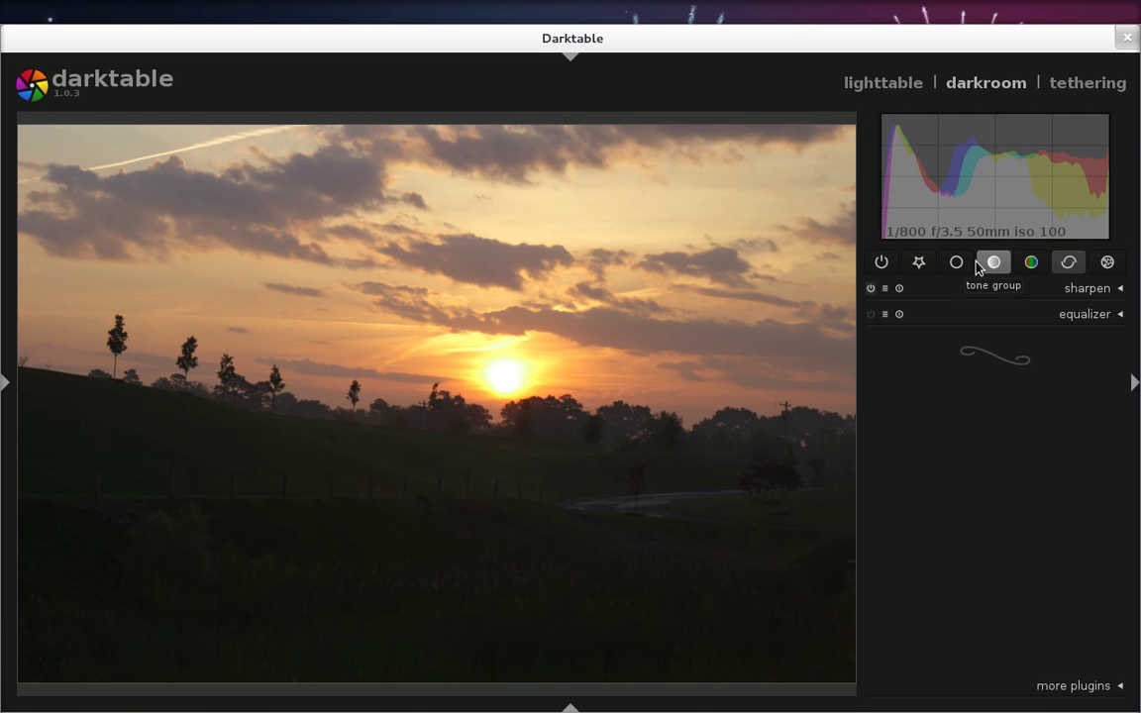
{"action": "left_click", "coordinate": [1029, 264]}
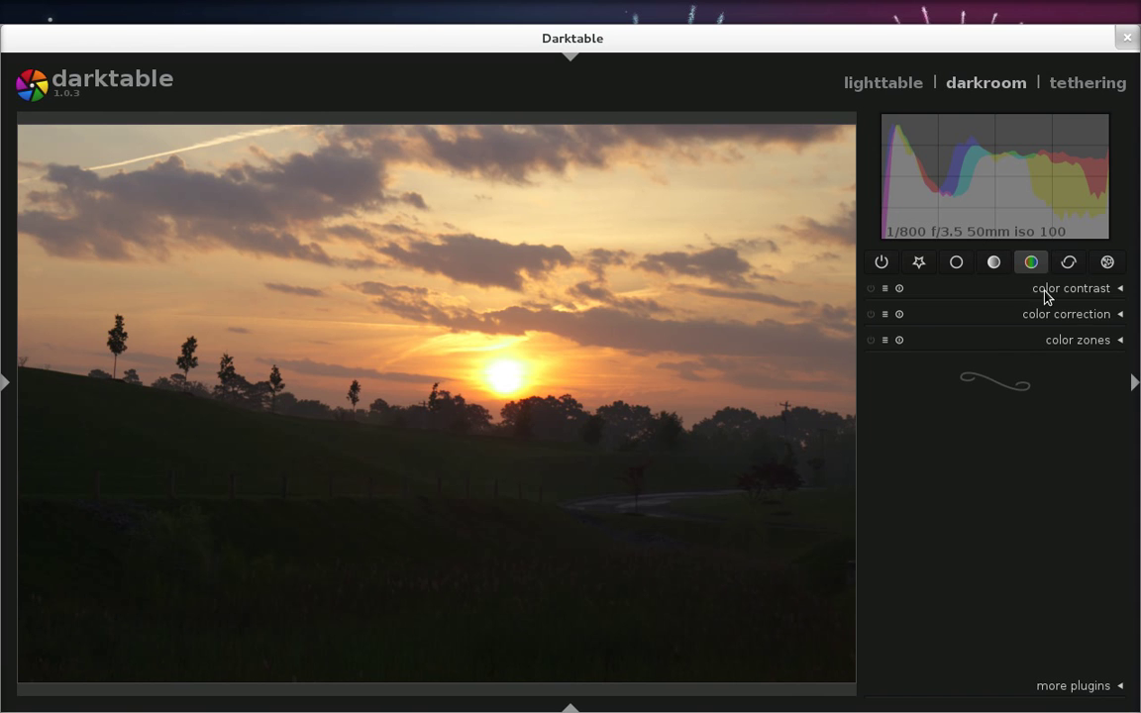
{"action": "left_click", "coordinate": [1044, 290]}
{"action": "left_click", "coordinate": [1066, 389]}
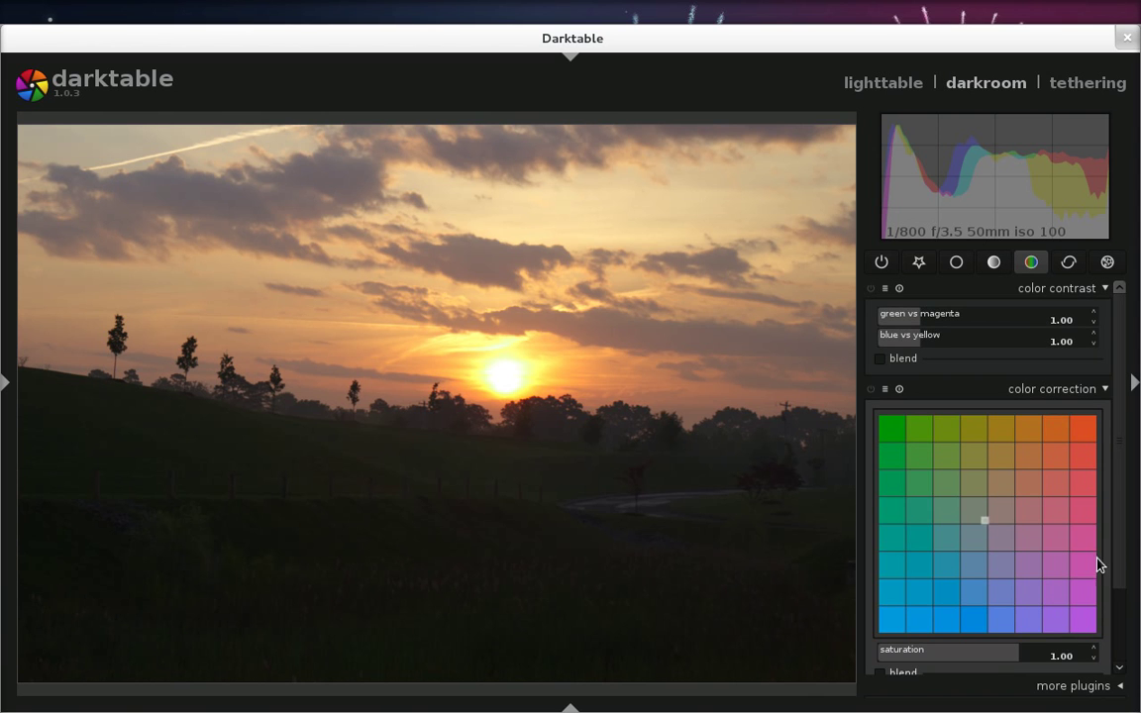
{"action": "scroll", "coordinate": [1123, 530], "scroll_direction": "down", "scroll_amount": 2}
{"action": "left_click", "coordinate": [1076, 609]}
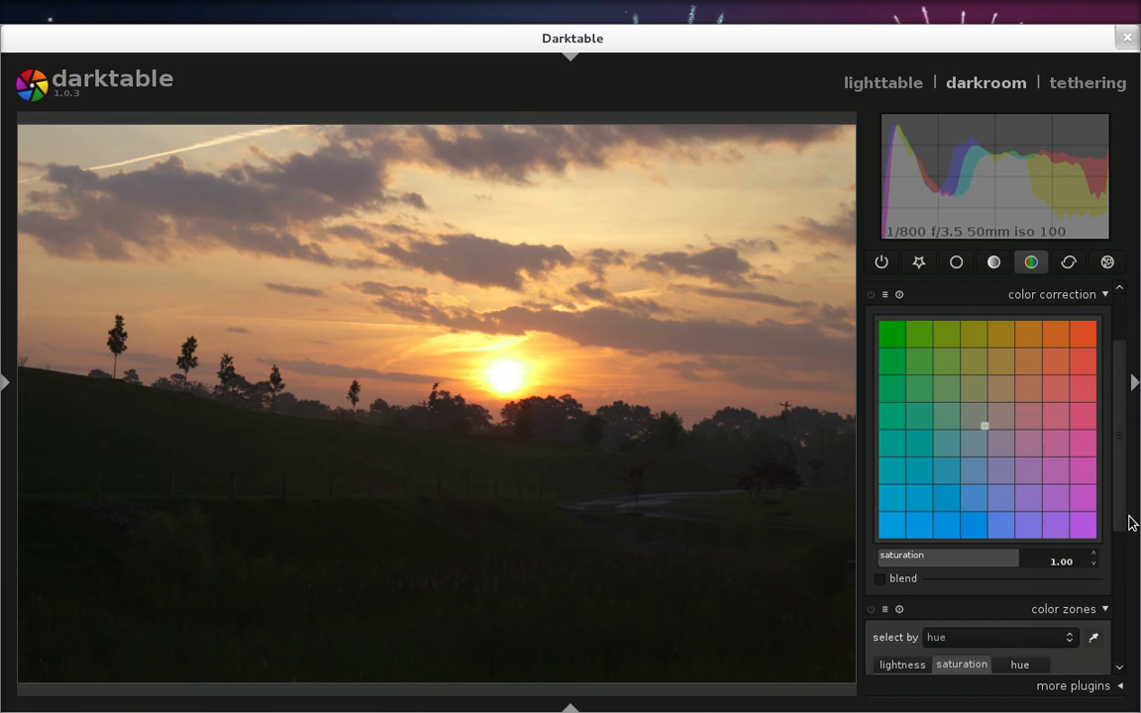
{"action": "scroll", "coordinate": [1110, 652], "scroll_direction": "down", "scroll_amount": 3}
{"action": "scroll", "coordinate": [1110, 642], "scroll_direction": "up", "scroll_amount": 5}
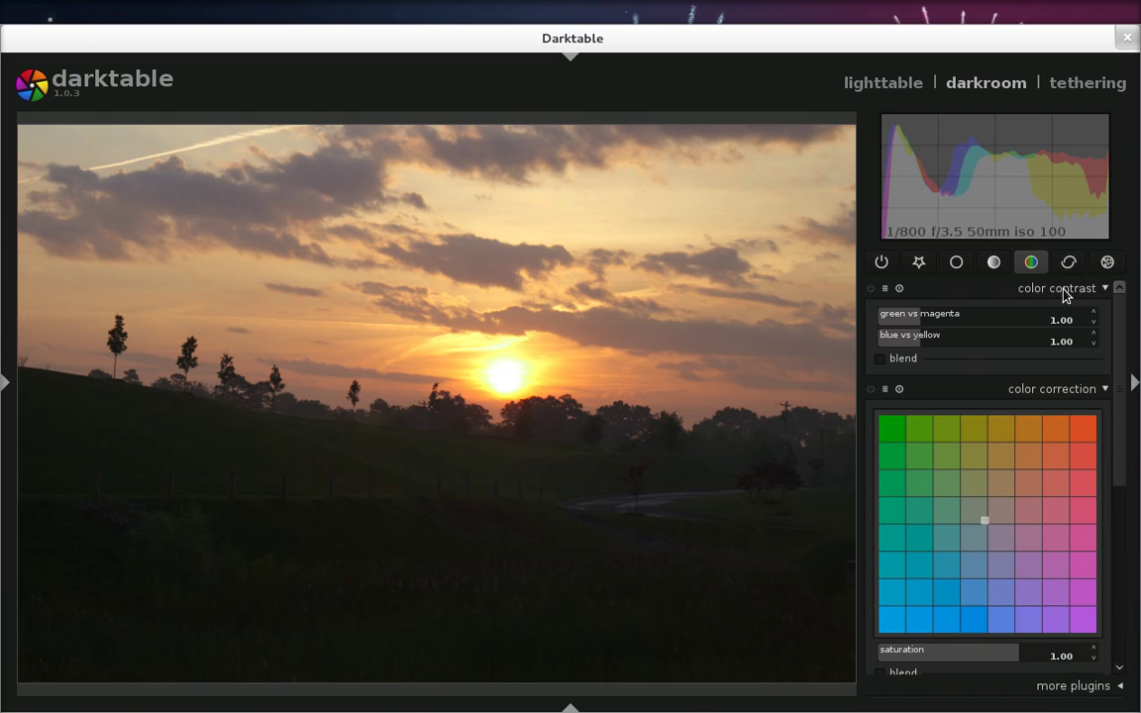
{"action": "left_click", "coordinate": [1066, 289]}
{"action": "left_click", "coordinate": [1065, 314]}
{"action": "left_click", "coordinate": [1061, 341]}
{"action": "left_click", "coordinate": [1000, 263]}
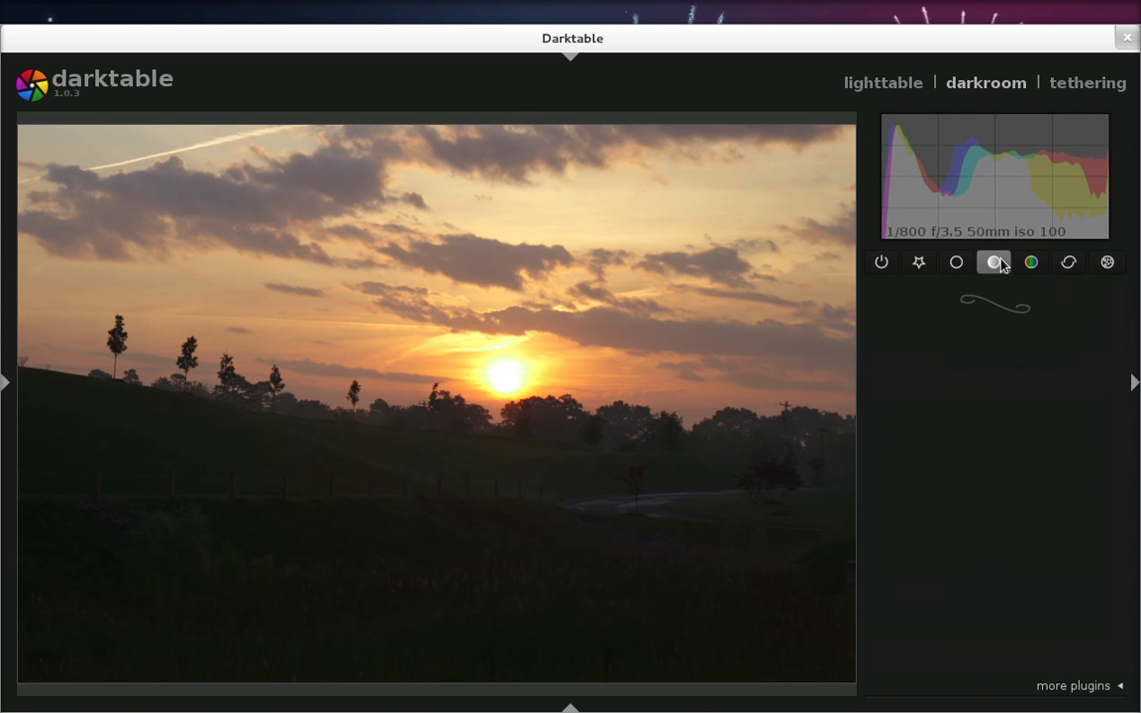
{"action": "left_click", "coordinate": [957, 264]}
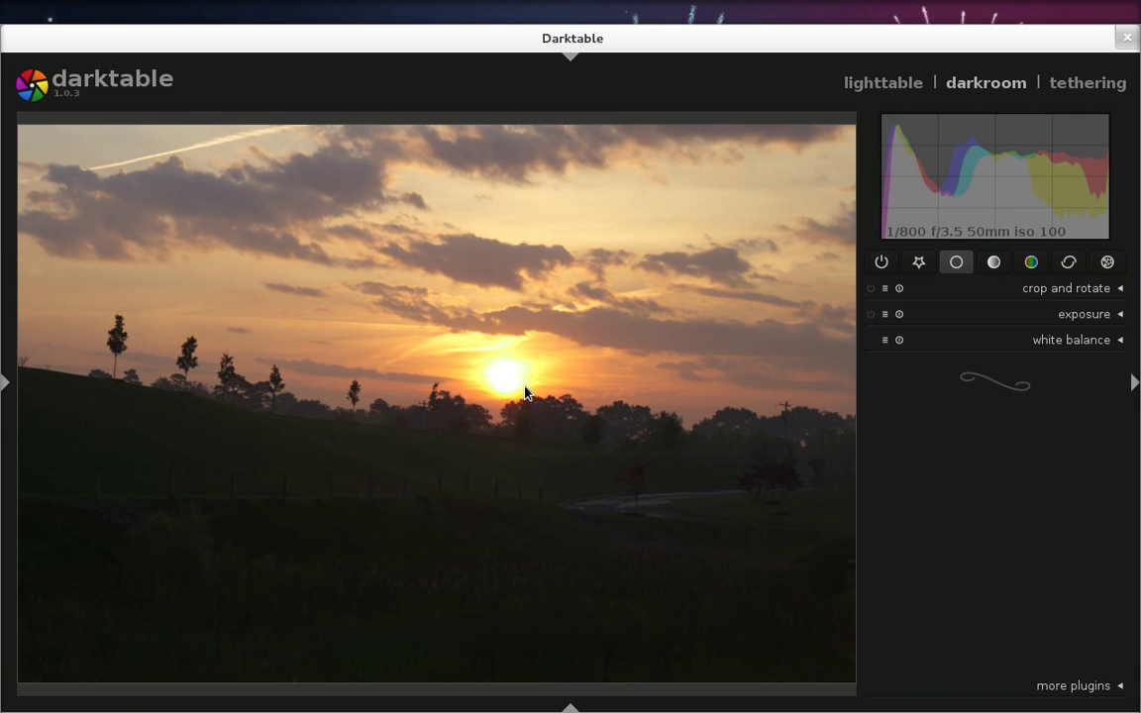
{"action": "left_click", "coordinate": [918, 261]}
{"action": "left_click", "coordinate": [947, 265]}
{"action": "left_click", "coordinate": [1071, 315]}
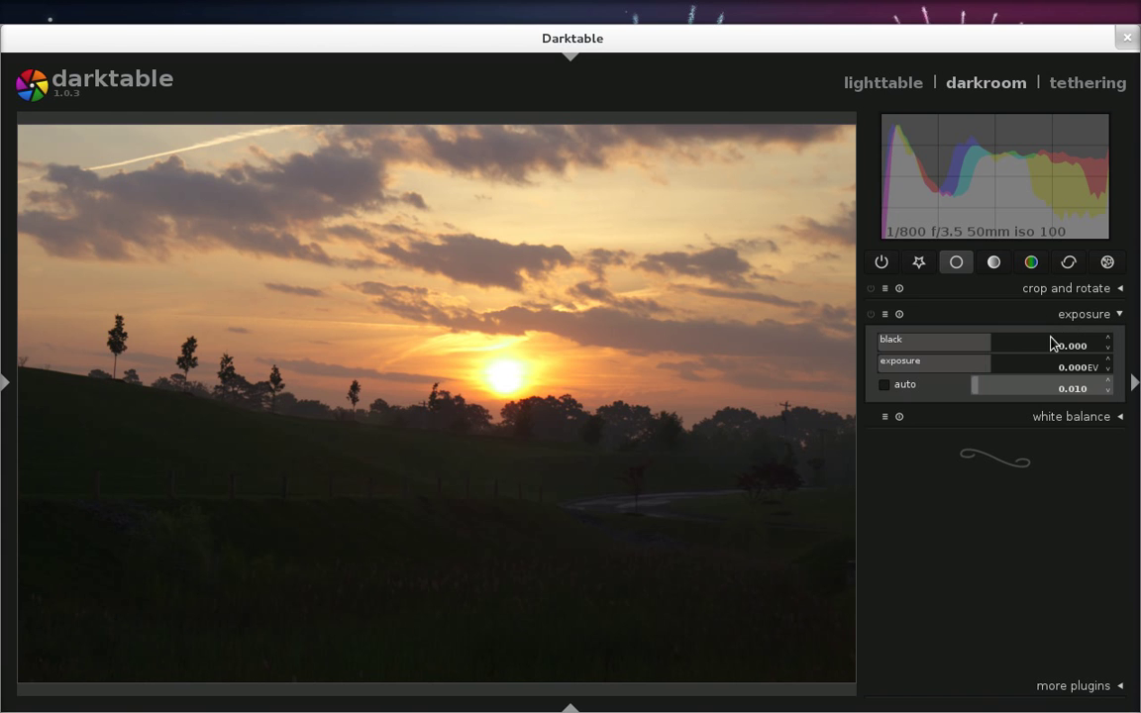
{"action": "left_click", "coordinate": [1000, 369]}
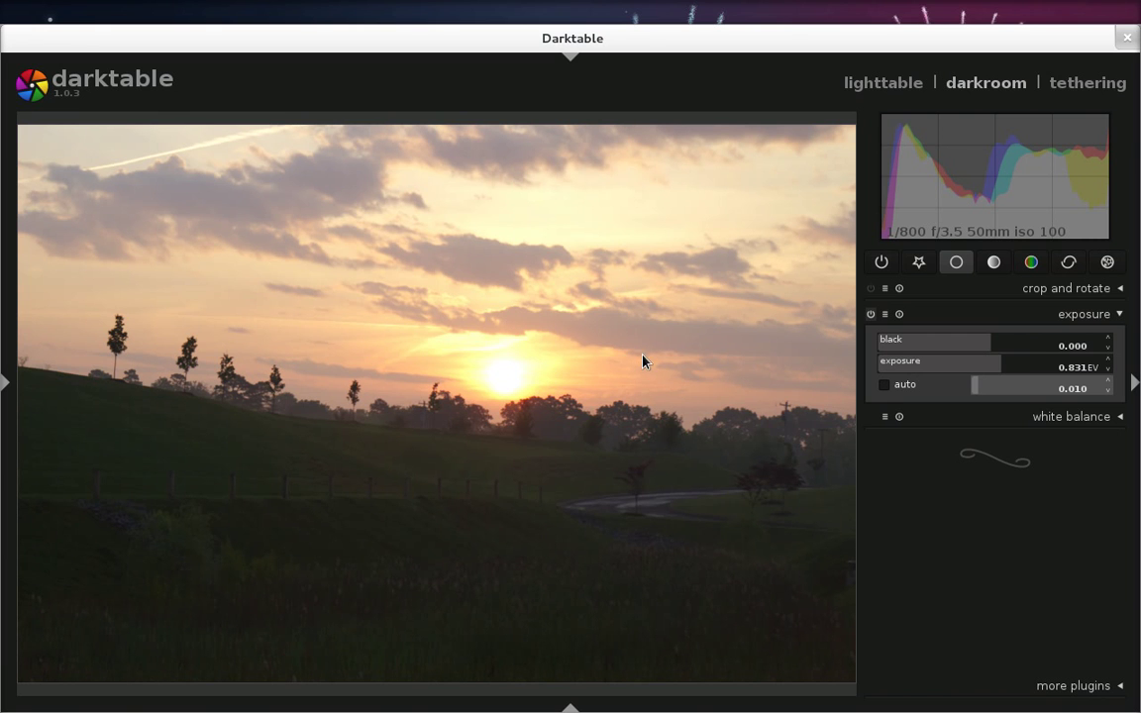
{"action": "left_click", "coordinate": [899, 317]}
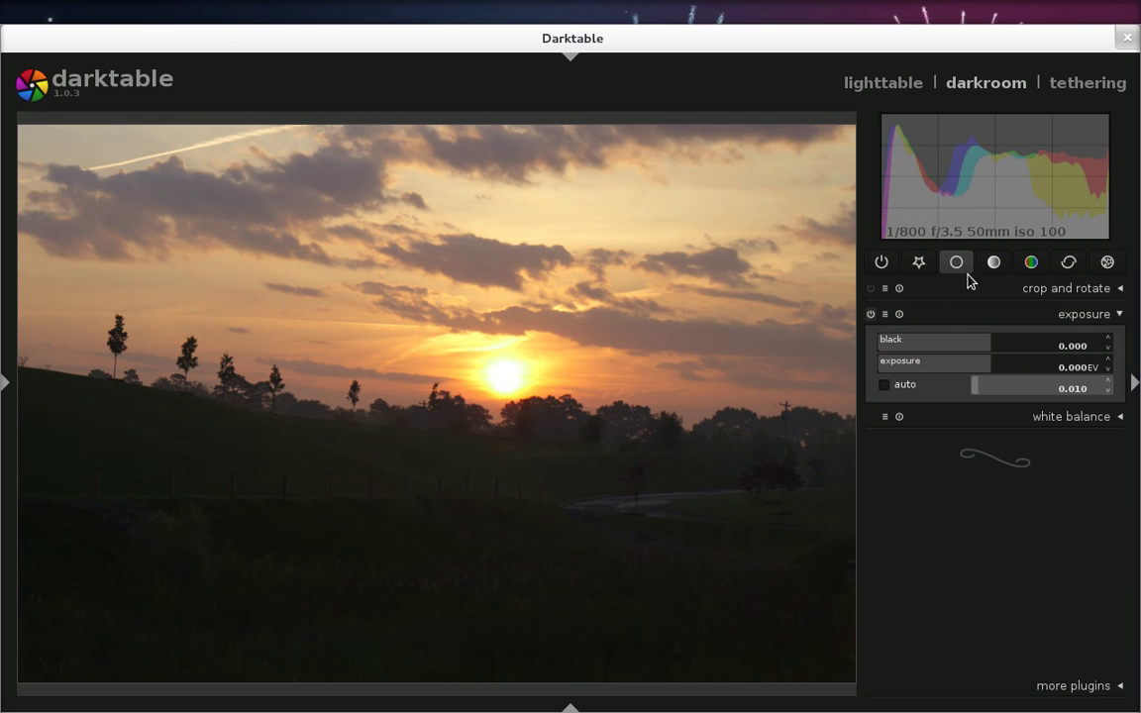
Collapse exposure and briefly expand then collapse white balance.
{"action": "left_click", "coordinate": [1090, 315]}
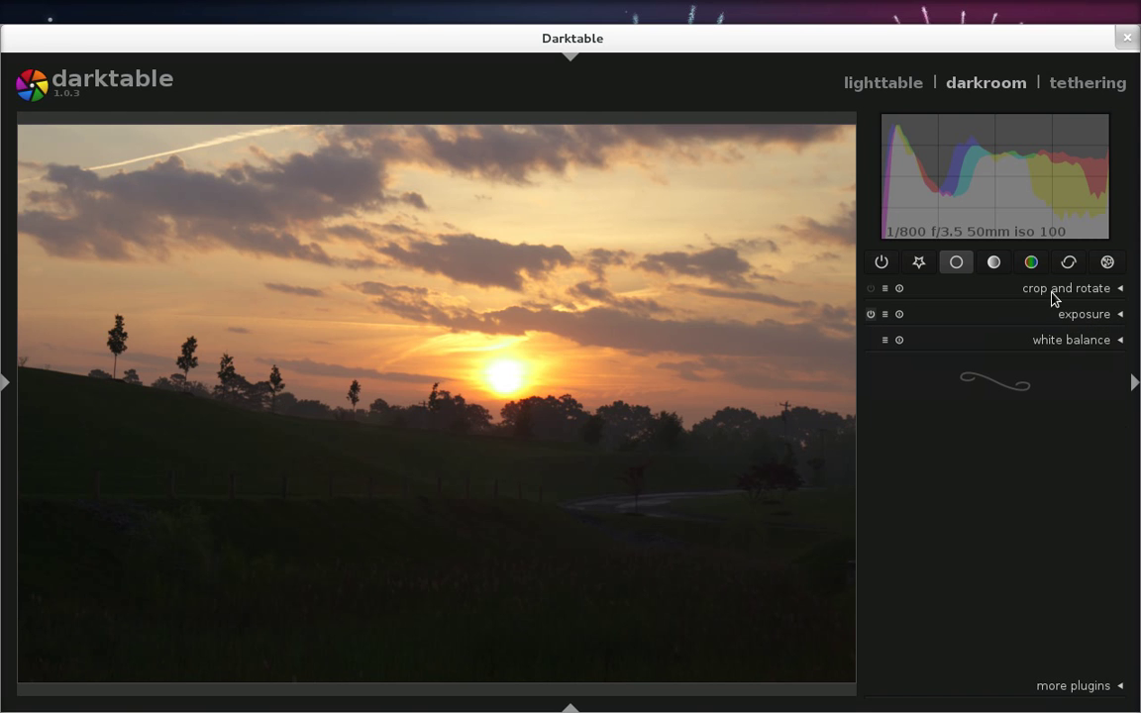
{"action": "left_click", "coordinate": [1064, 338]}
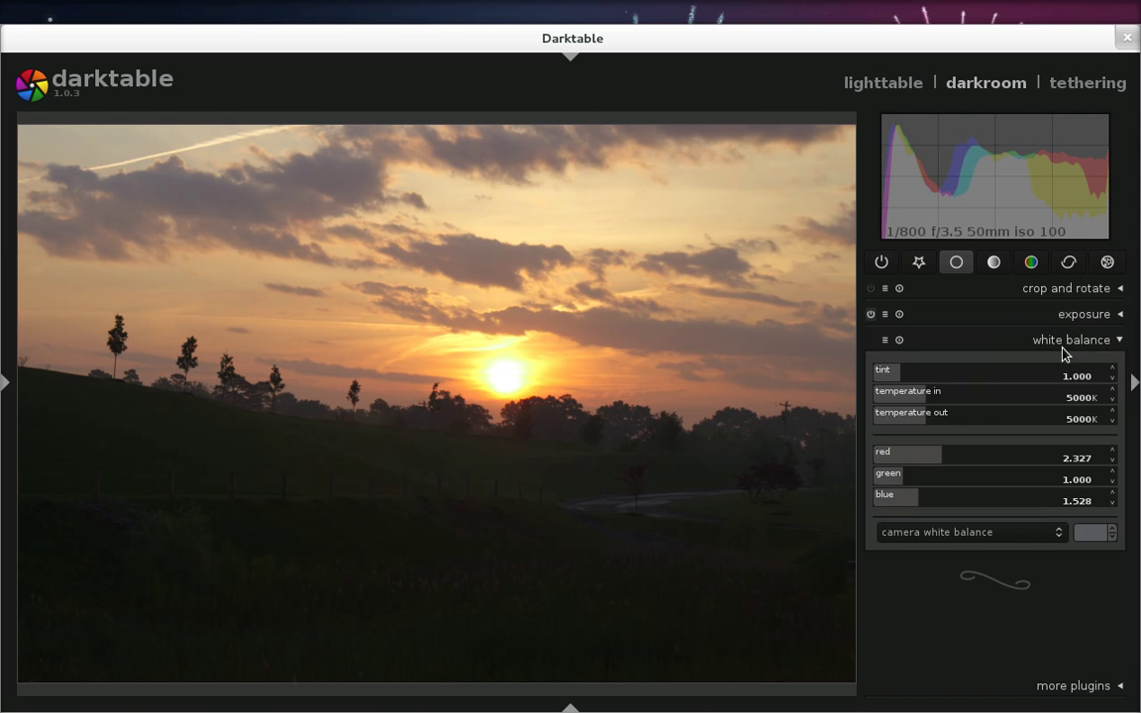
{"action": "left_click", "coordinate": [1065, 339]}
Step through the tone, color and correction groups to reach the effects group.
{"action": "left_click", "coordinate": [993, 262]}
{"action": "left_click", "coordinate": [1031, 262]}
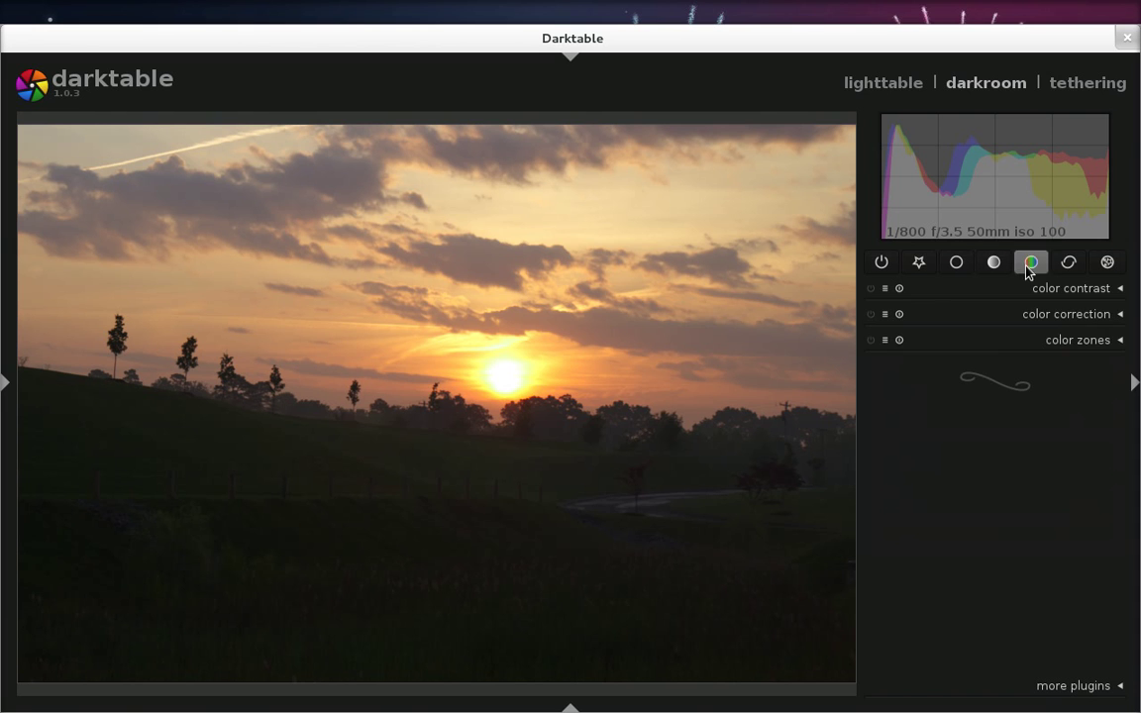
{"action": "left_click", "coordinate": [1068, 261]}
{"action": "left_click", "coordinate": [1106, 261]}
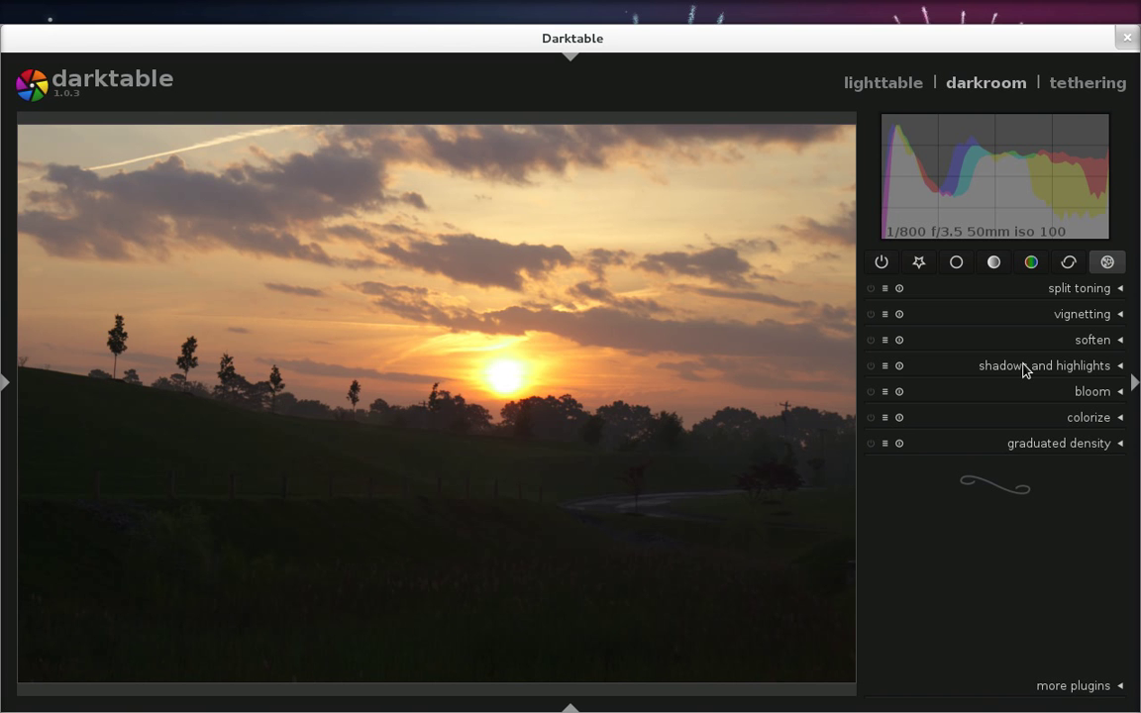
{"action": "key", "text": "super"}
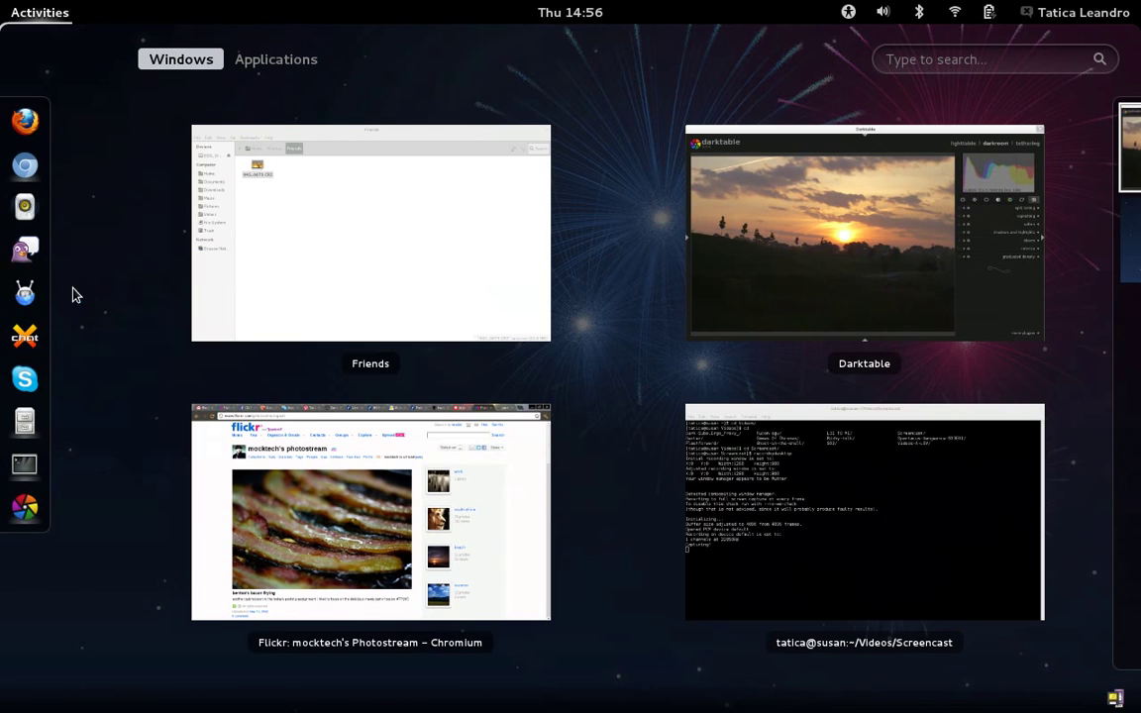
{"action": "left_click", "coordinate": [804, 292]}
{"action": "key", "text": "alt+Tab"}
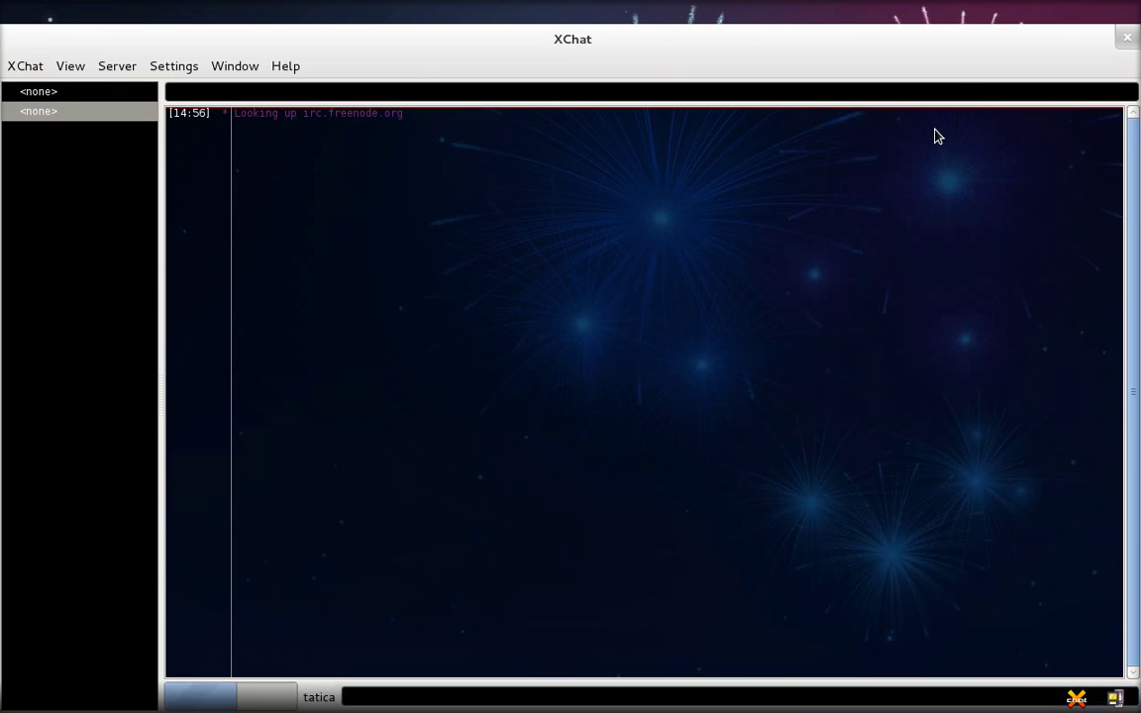
{"action": "key", "text": "alt+Tab"}
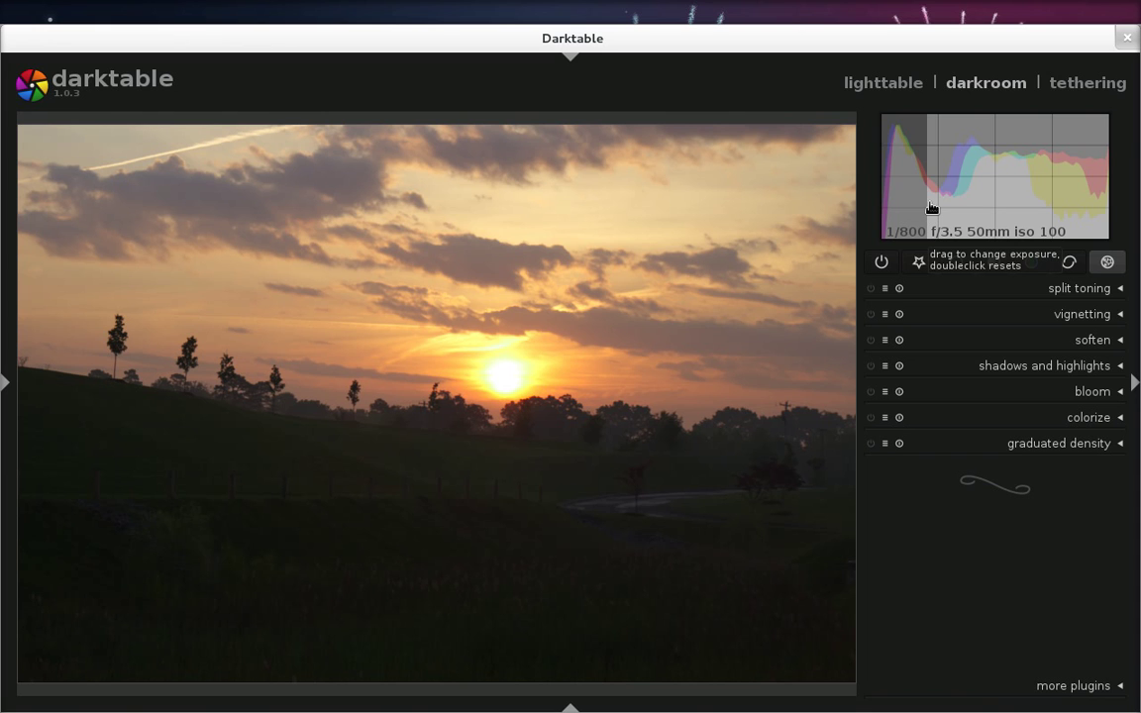
Set shadows and highlights to 147.49% shadows and 135.17 radius, comparing it off and on.
{"action": "left_click", "coordinate": [1072, 368]}
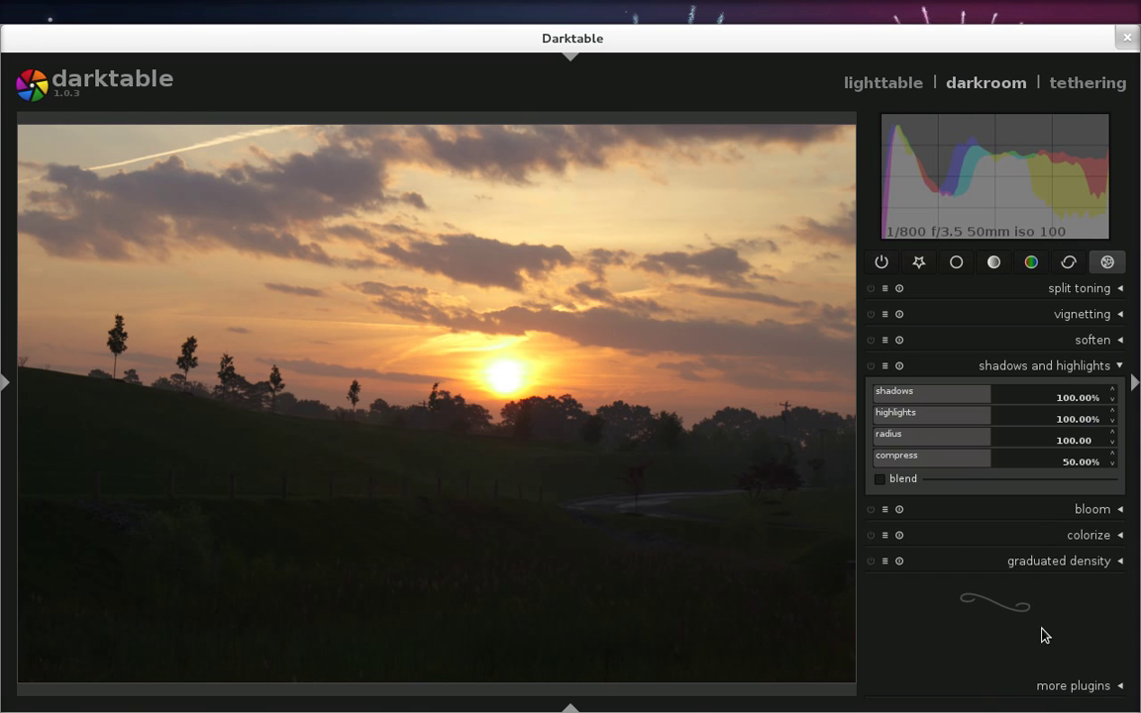
{"action": "left_click", "coordinate": [1028, 396]}
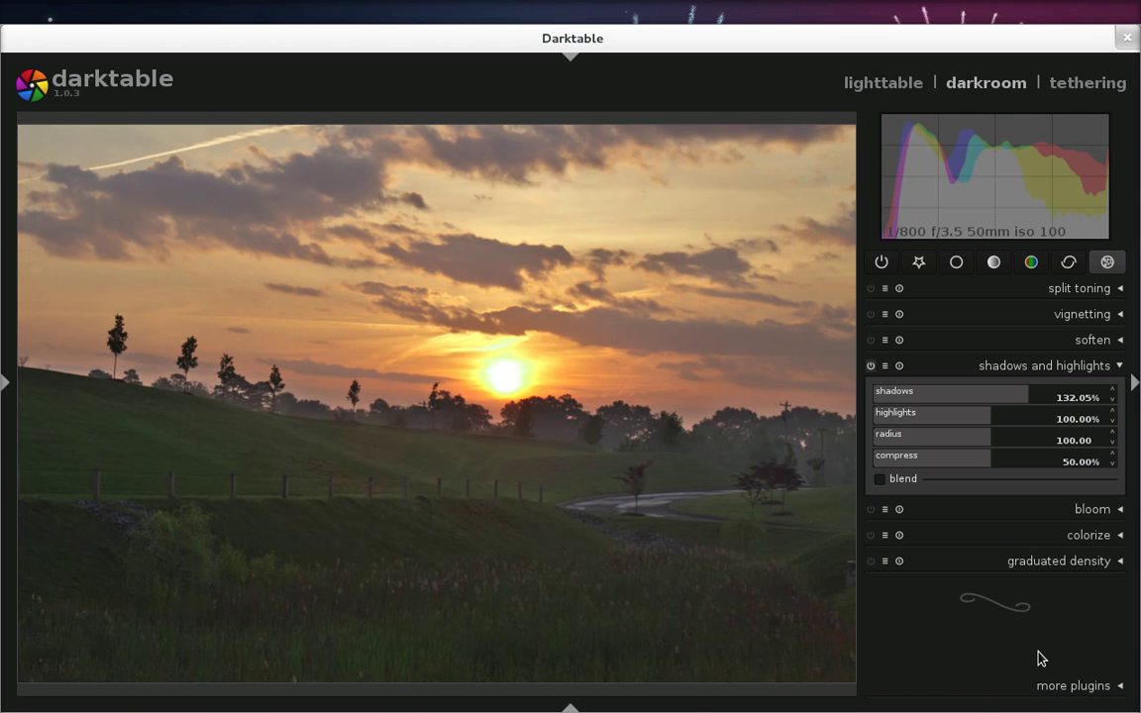
{"action": "left_click", "coordinate": [1041, 396]}
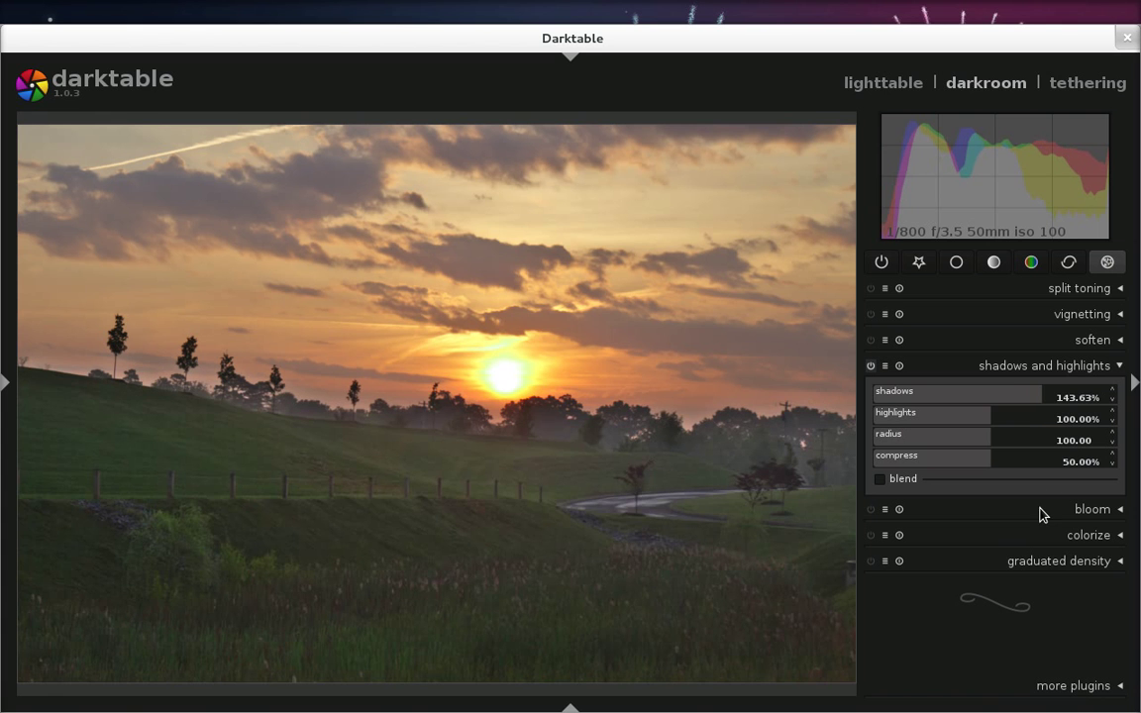
{"action": "left_click", "coordinate": [1046, 396]}
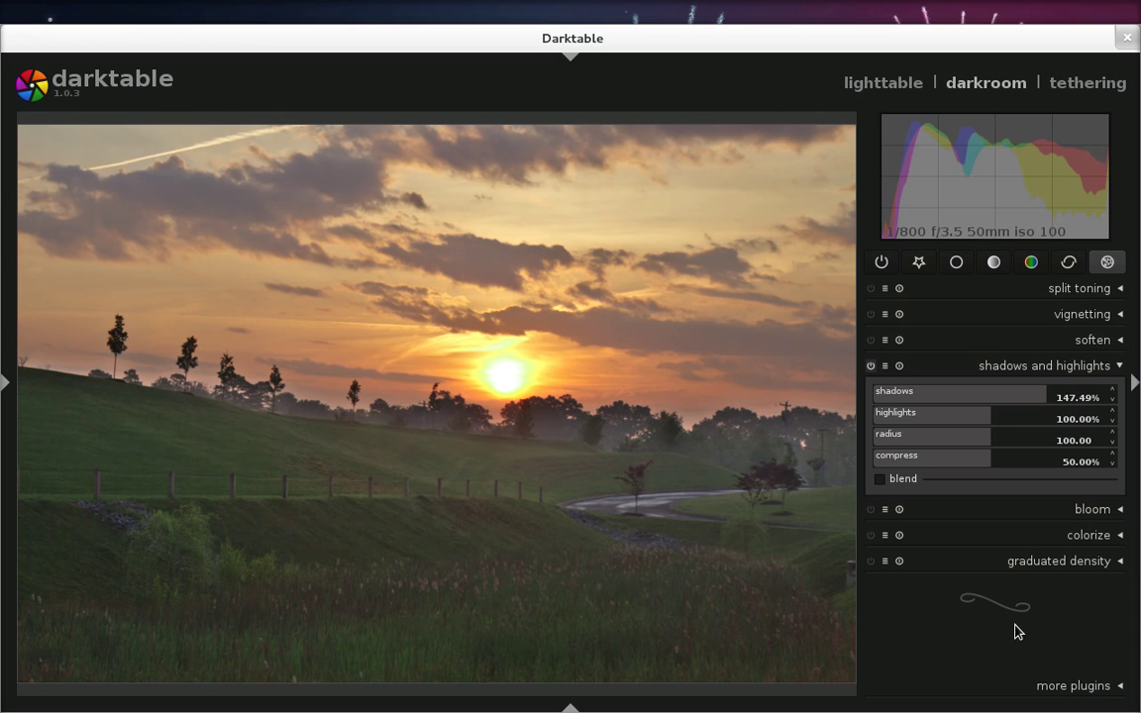
{"action": "left_click", "coordinate": [1031, 436]}
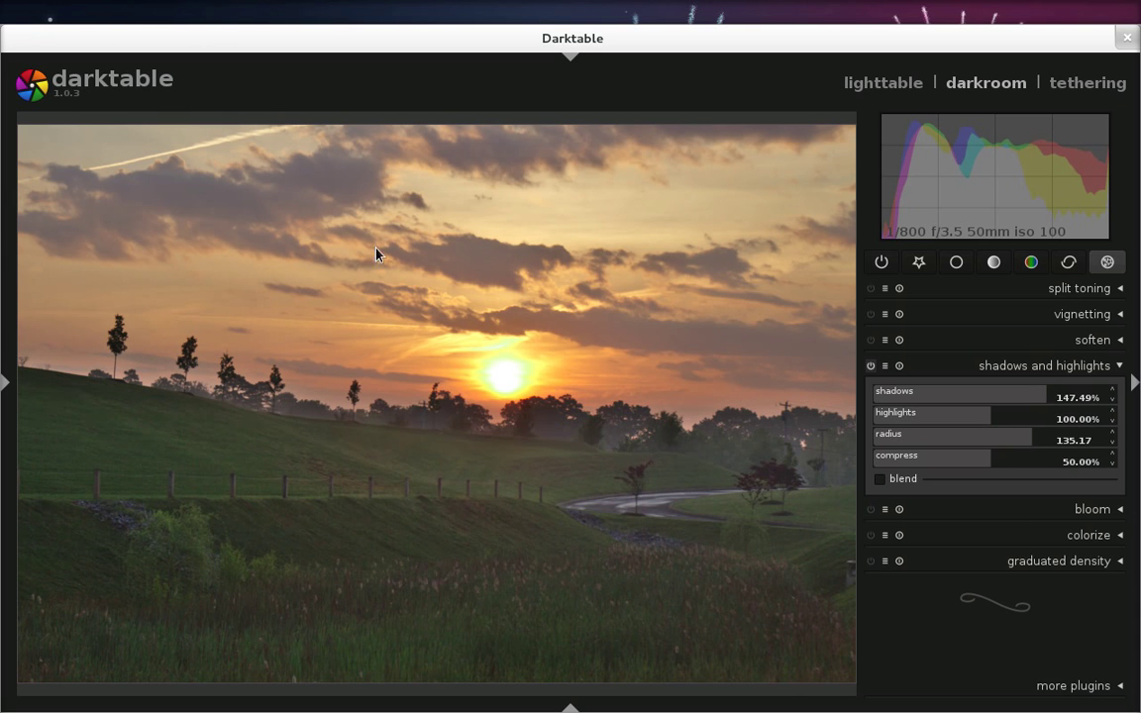
{"action": "left_click", "coordinate": [871, 367]}
{"action": "left_click", "coordinate": [871, 368]}
{"action": "left_click", "coordinate": [1078, 685]}
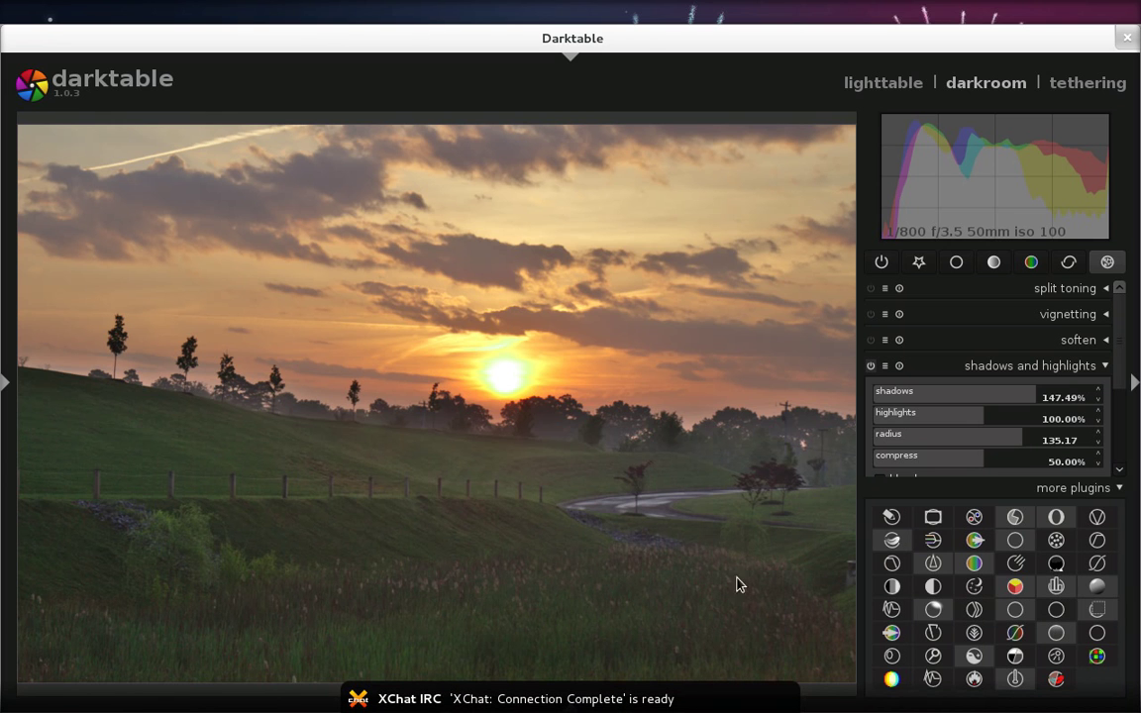
Mark shadows and highlights as a favourite plugin, then hide the grid and collapse the module.
{"action": "left_click", "coordinate": [1107, 592]}
{"action": "left_click", "coordinate": [1107, 591]}
{"action": "left_click", "coordinate": [1107, 591]}
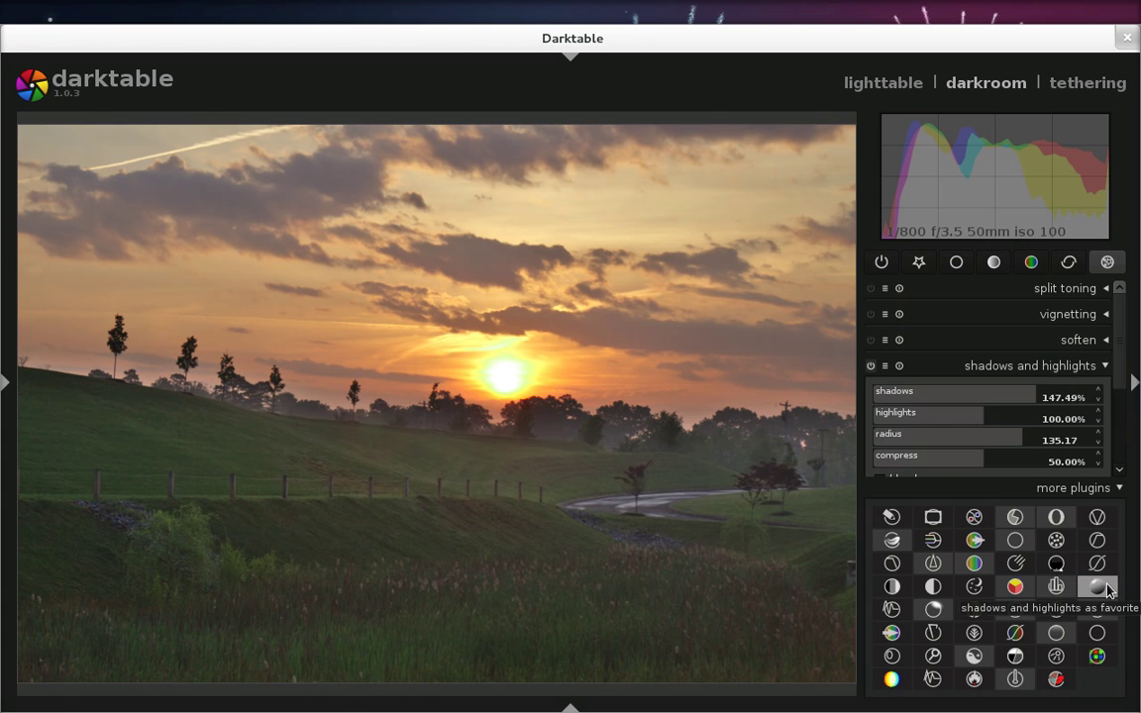
{"action": "left_click", "coordinate": [1063, 490]}
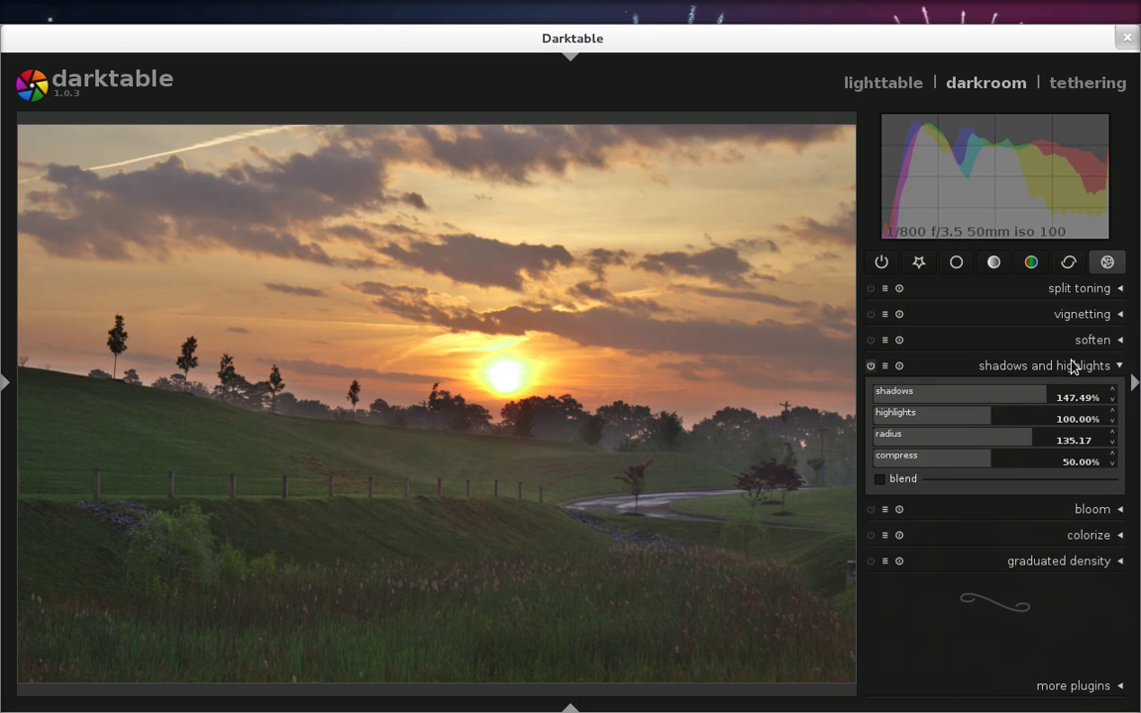
{"action": "left_click", "coordinate": [998, 366]}
Set split toning to blue shadows and red highlights, both with lowered saturation.
{"action": "left_click", "coordinate": [1078, 288]}
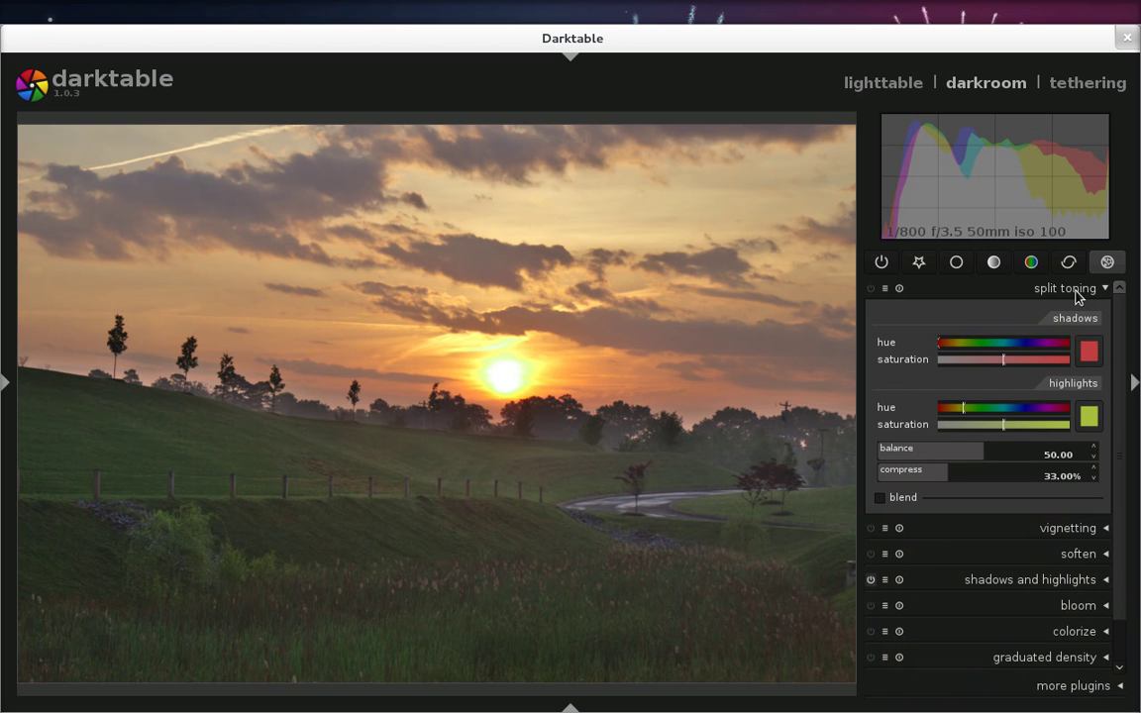
{"action": "left_click", "coordinate": [1027, 343]}
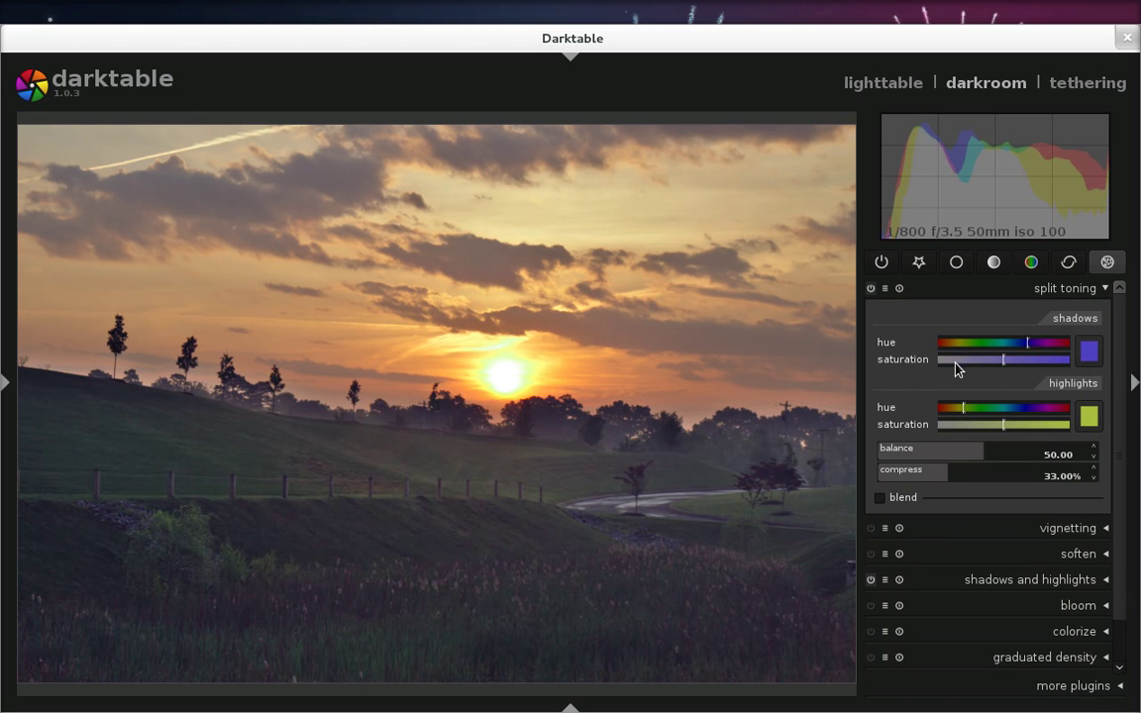
{"action": "left_click", "coordinate": [954, 360]}
{"action": "left_click_drag", "start_coordinate": [962, 410], "coordinate": [931, 416]}
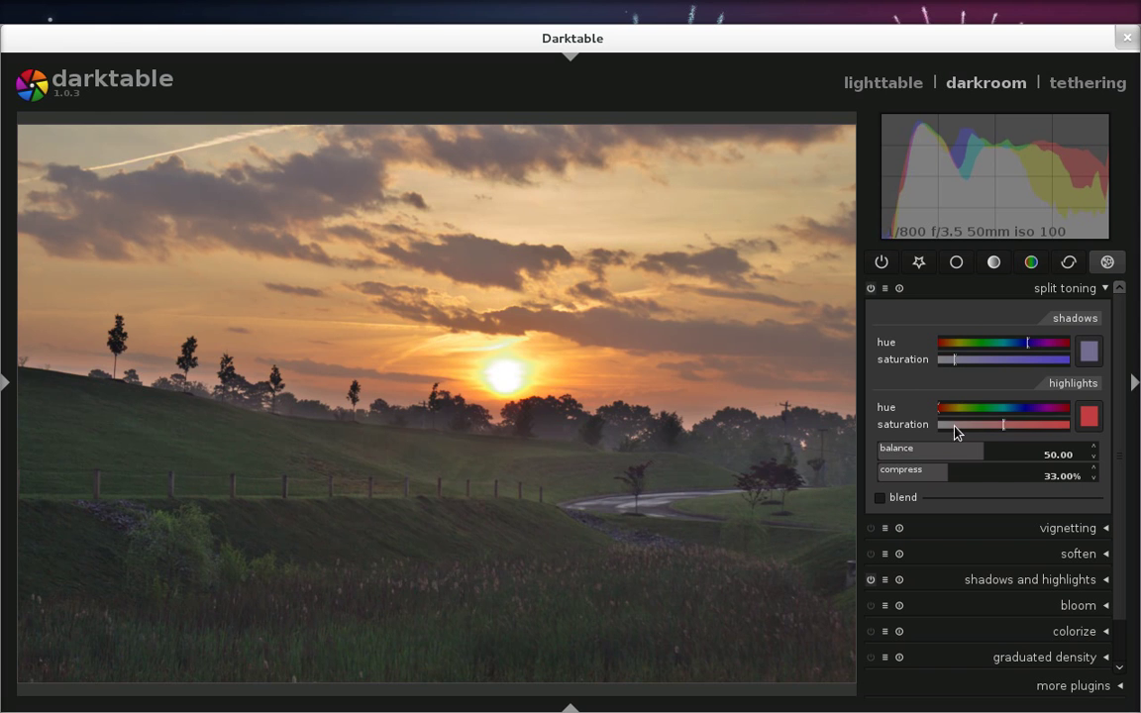
{"action": "left_click", "coordinate": [954, 425]}
{"action": "left_click", "coordinate": [1088, 289]}
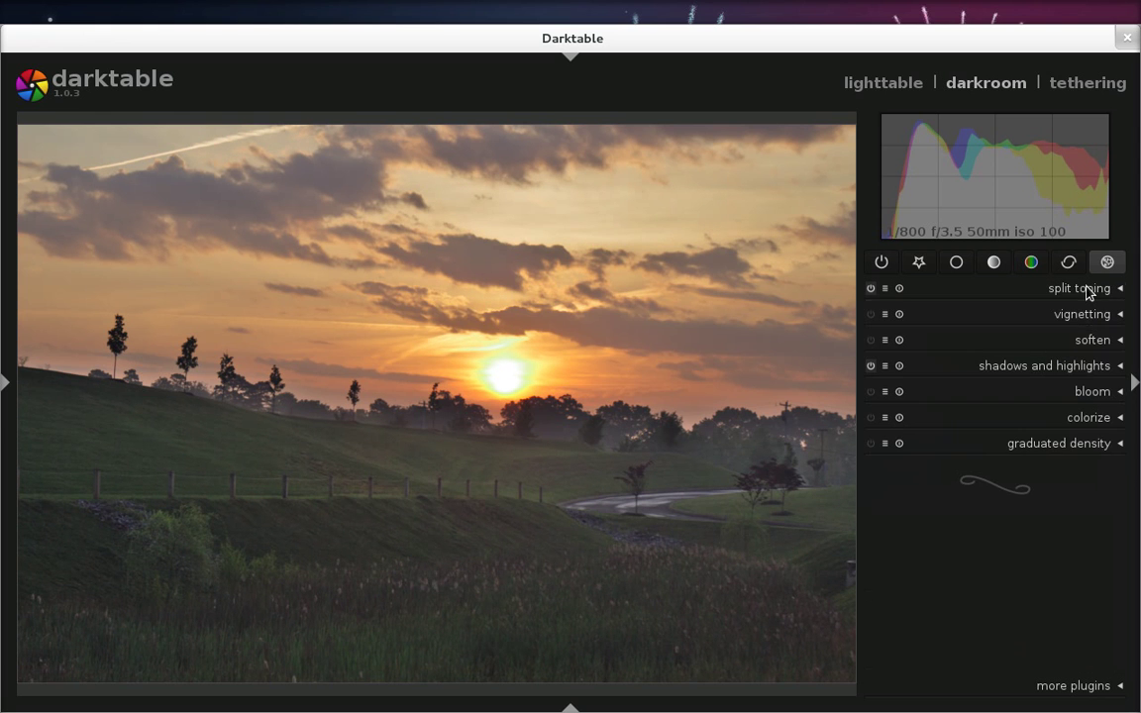
Set graduated density to 4.34, then 2.67, finally 1.90 EV.
{"action": "left_click", "coordinate": [1096, 446]}
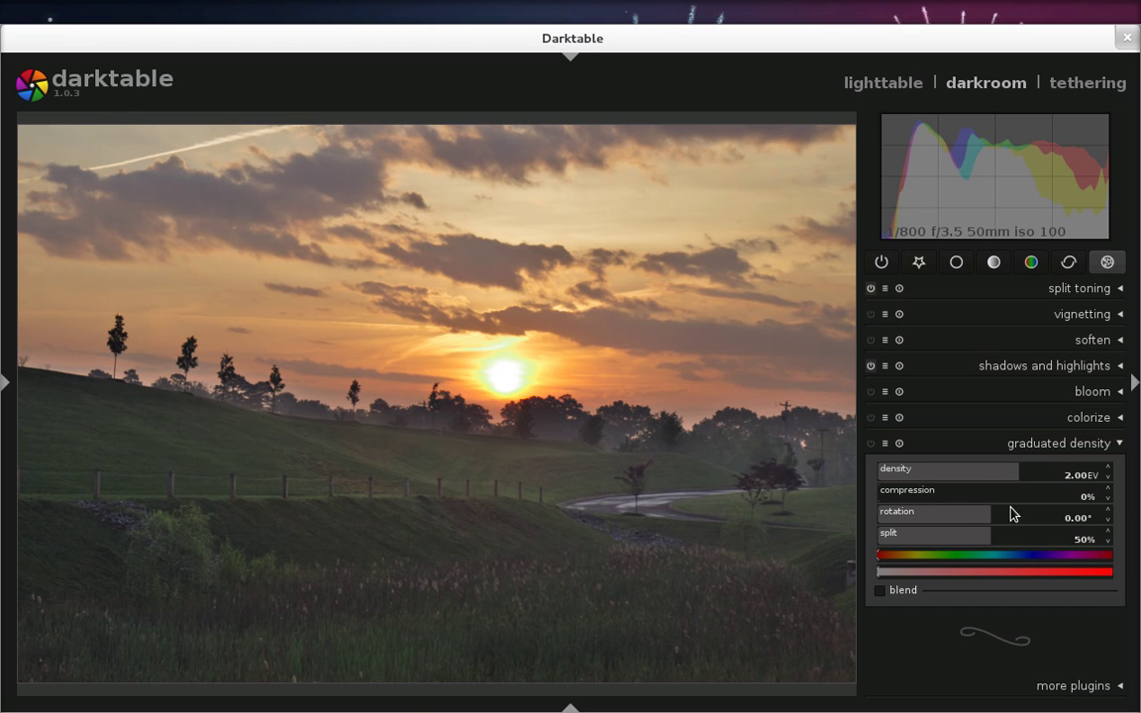
{"action": "left_click", "coordinate": [1052, 479]}
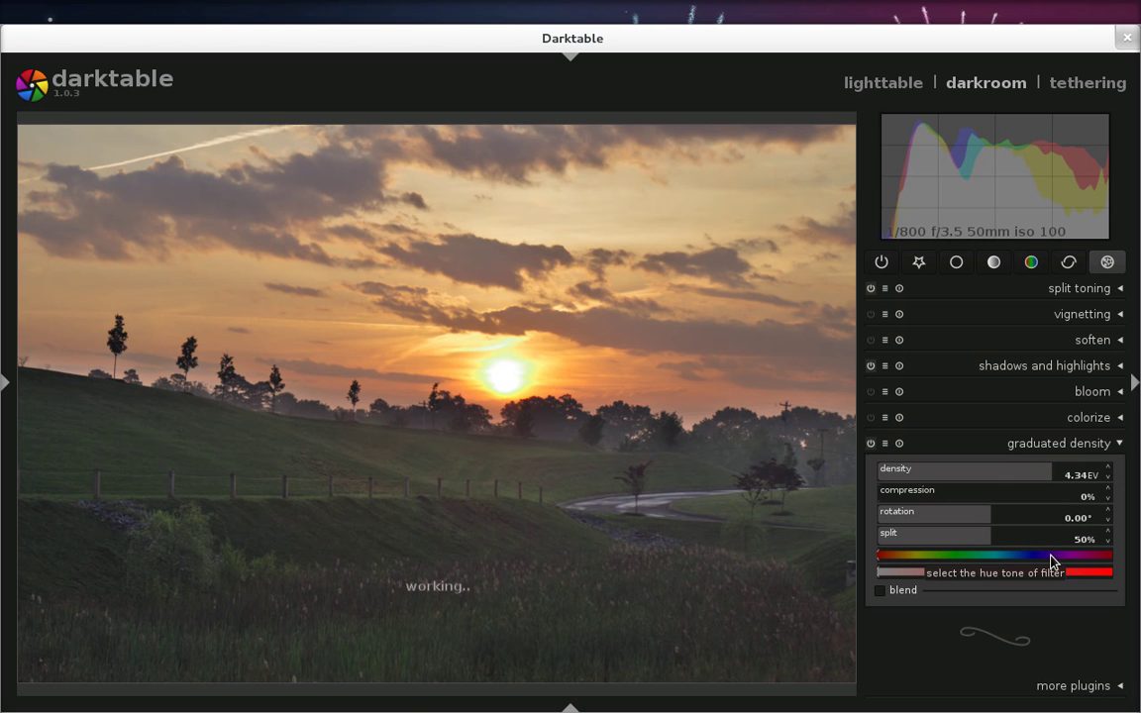
{"action": "left_click", "coordinate": [1028, 480]}
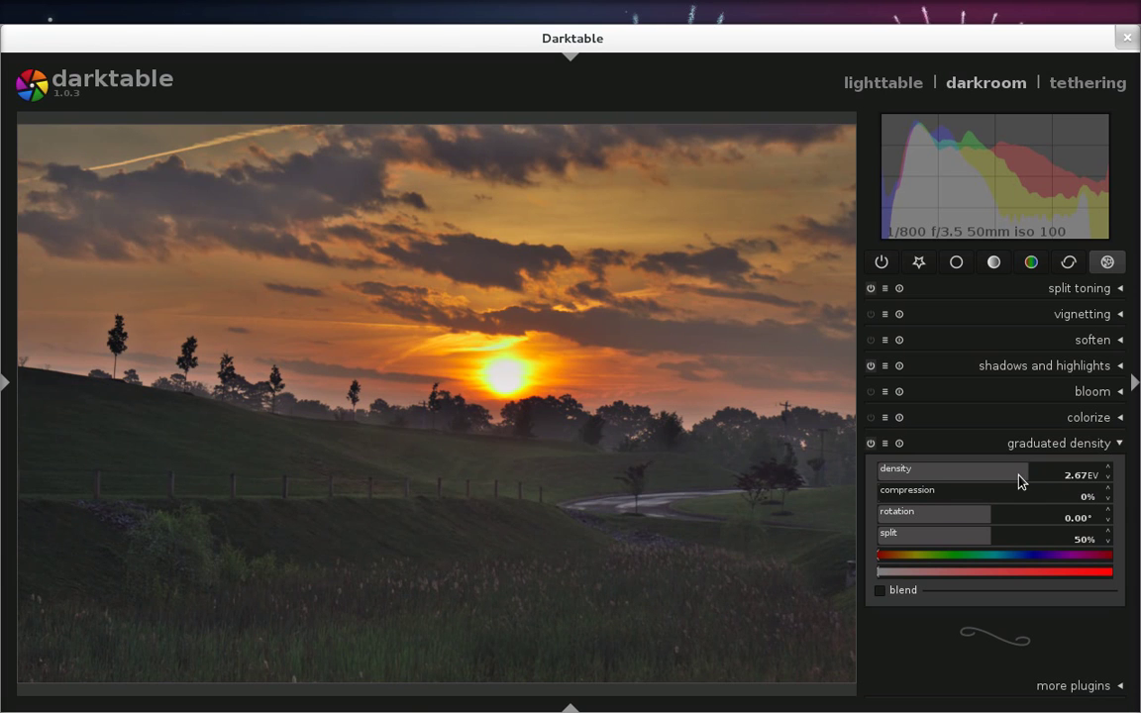
{"action": "left_click", "coordinate": [1017, 479]}
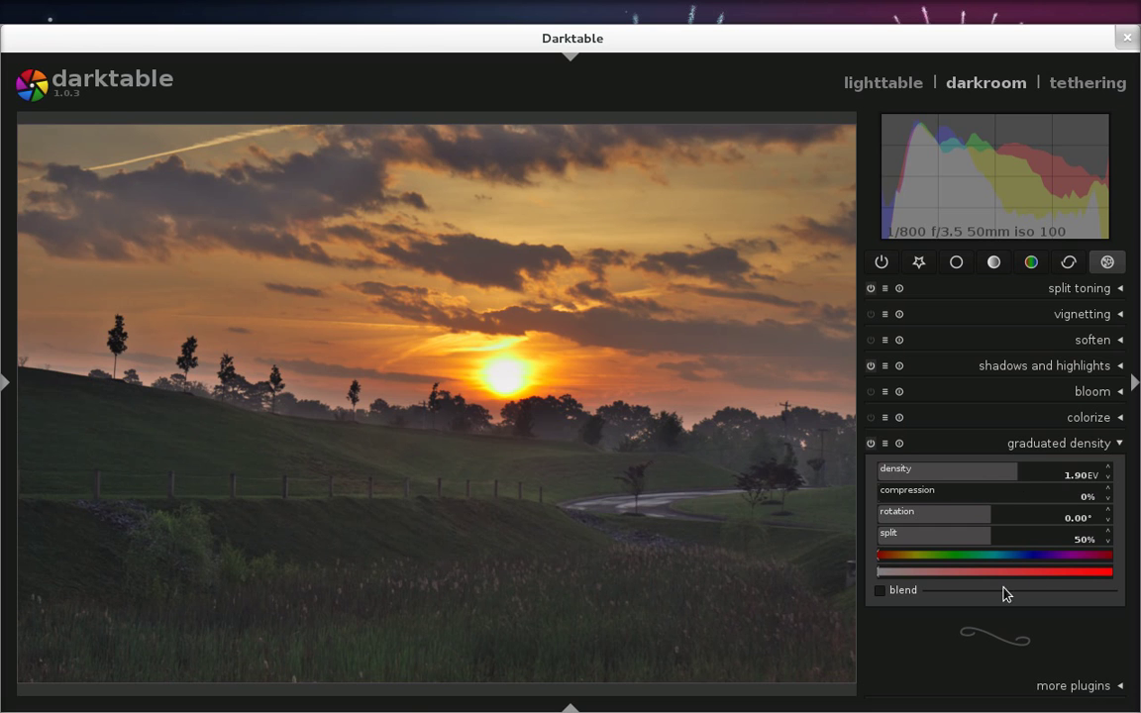
Try blending on the graduated filter, browse blend modes, then turn blending back off.
{"action": "left_click", "coordinate": [909, 591]}
{"action": "left_click", "coordinate": [987, 618]}
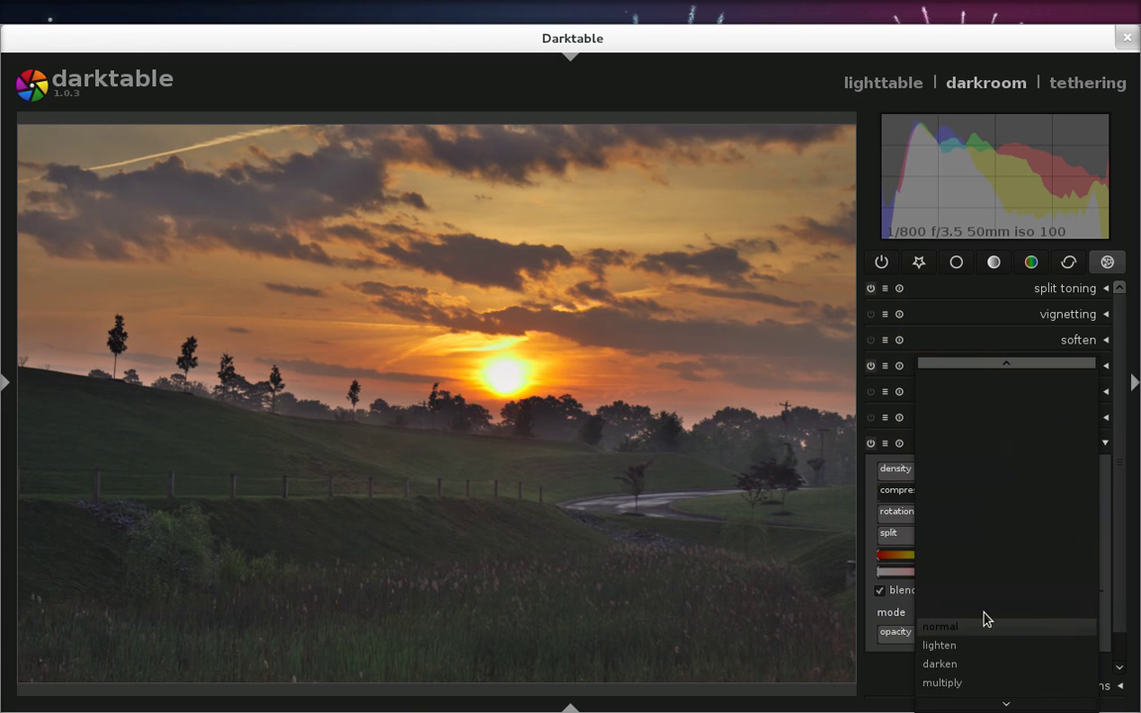
{"action": "scroll", "coordinate": [985, 620], "scroll_direction": "down", "scroll_amount": 5}
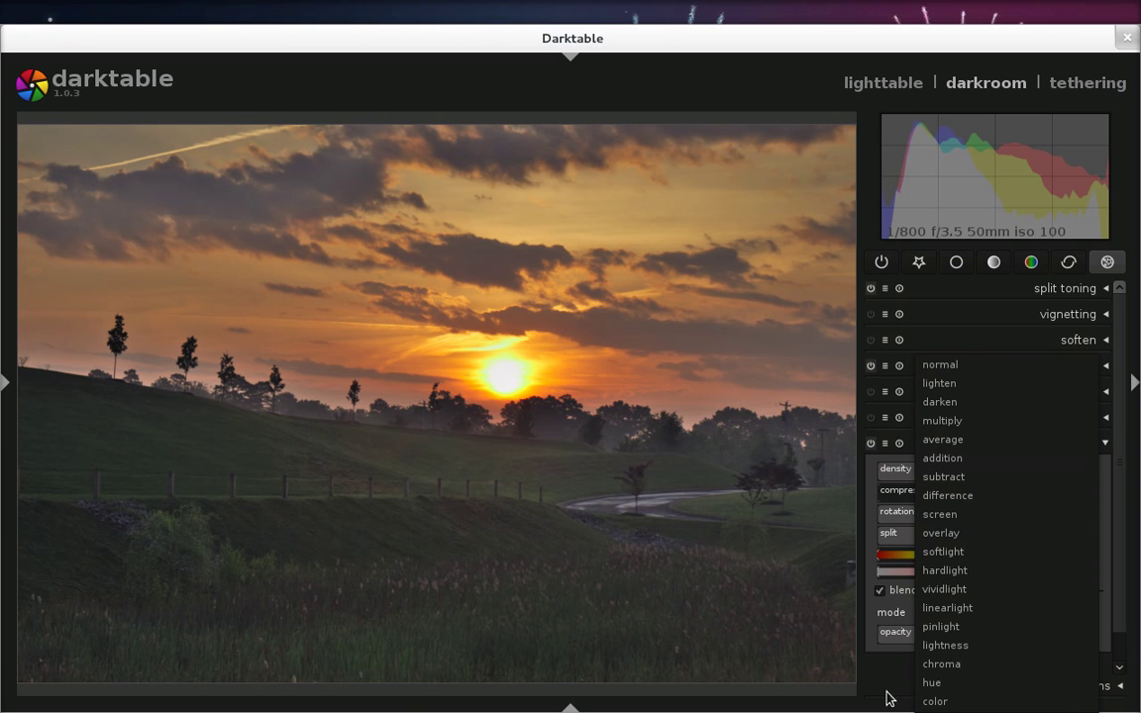
{"action": "left_click", "coordinate": [910, 656]}
{"action": "left_click", "coordinate": [879, 590]}
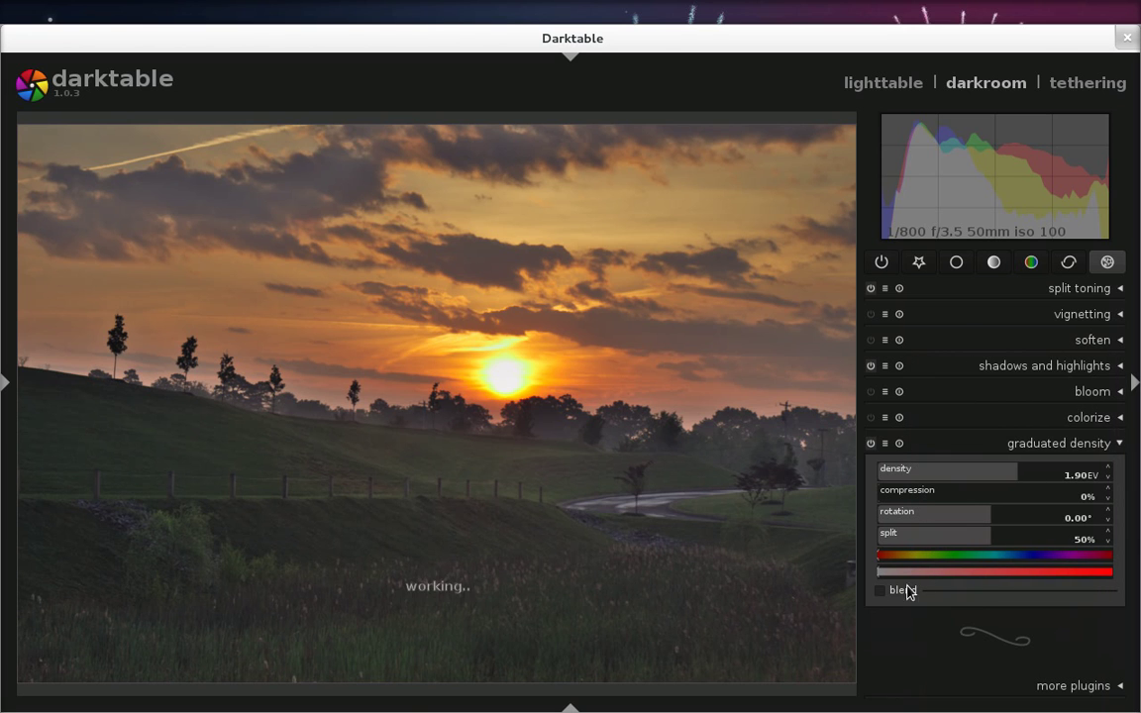
Tint the graduated filter orange at 2.35 EV density, comparing it off and on.
{"action": "left_click", "coordinate": [903, 561]}
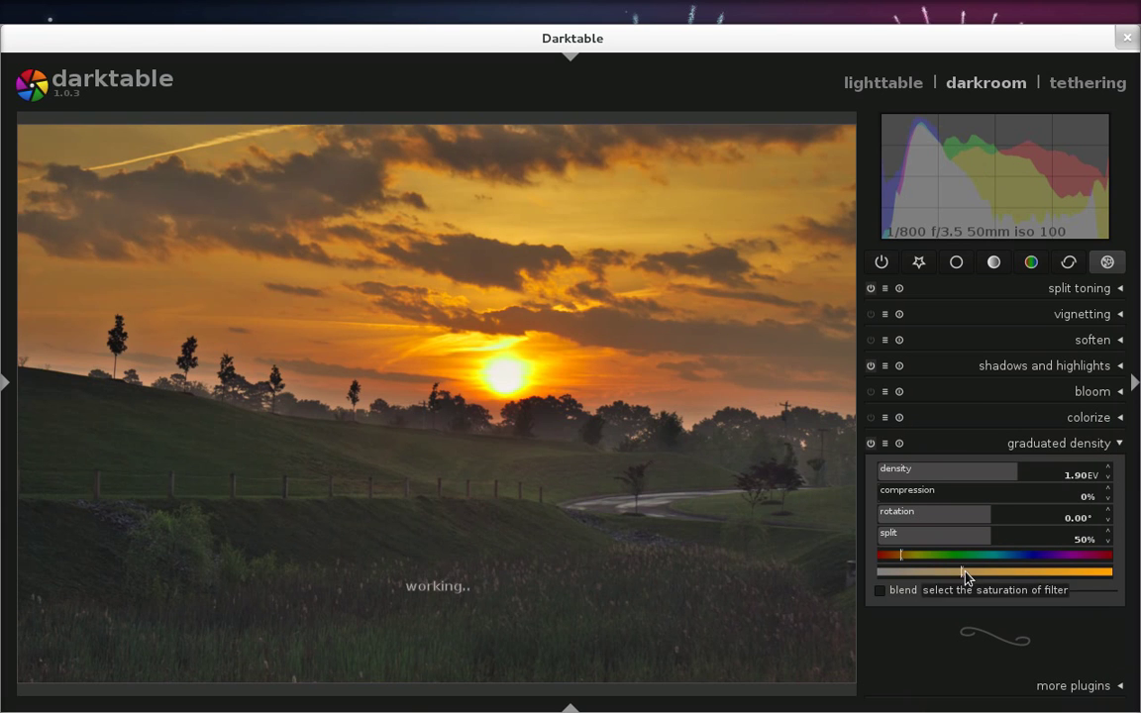
{"action": "left_click", "coordinate": [898, 554]}
{"action": "left_click", "coordinate": [1023, 476]}
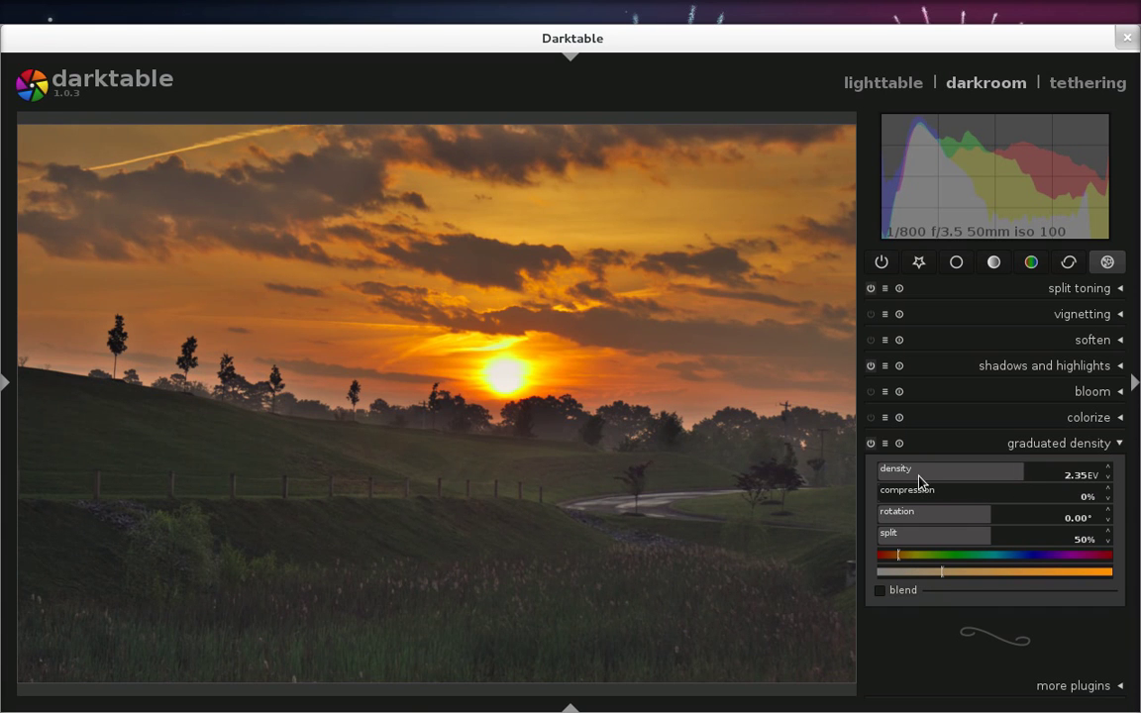
{"action": "left_click", "coordinate": [870, 447]}
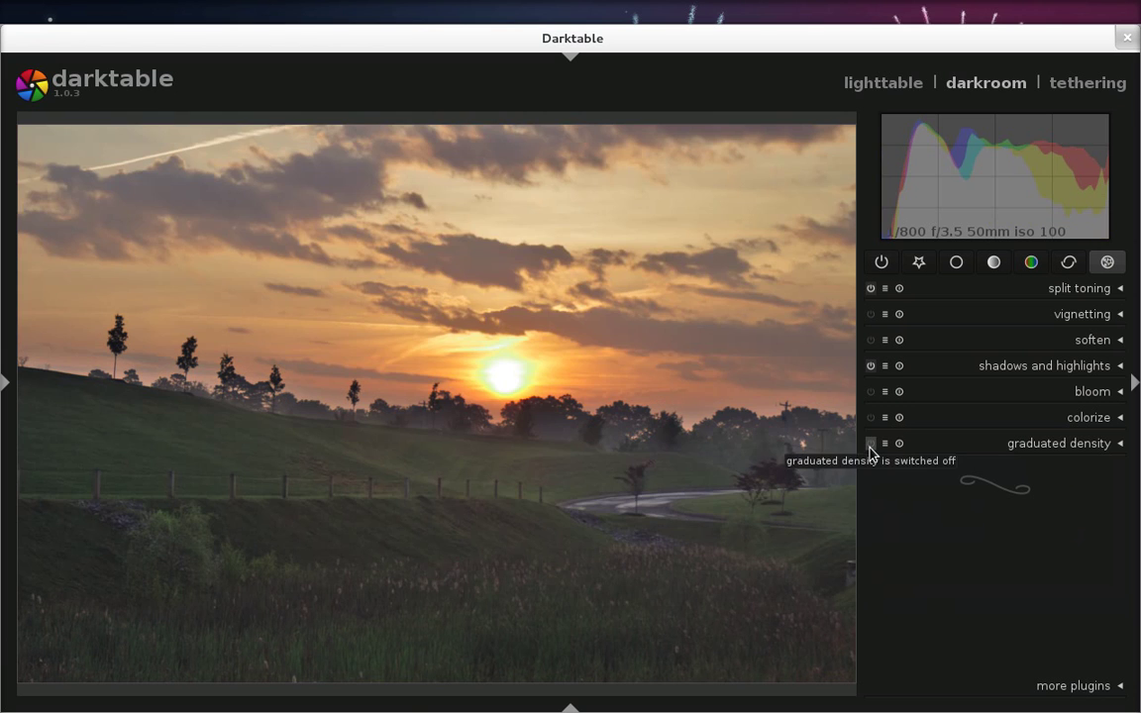
{"action": "left_click", "coordinate": [870, 447]}
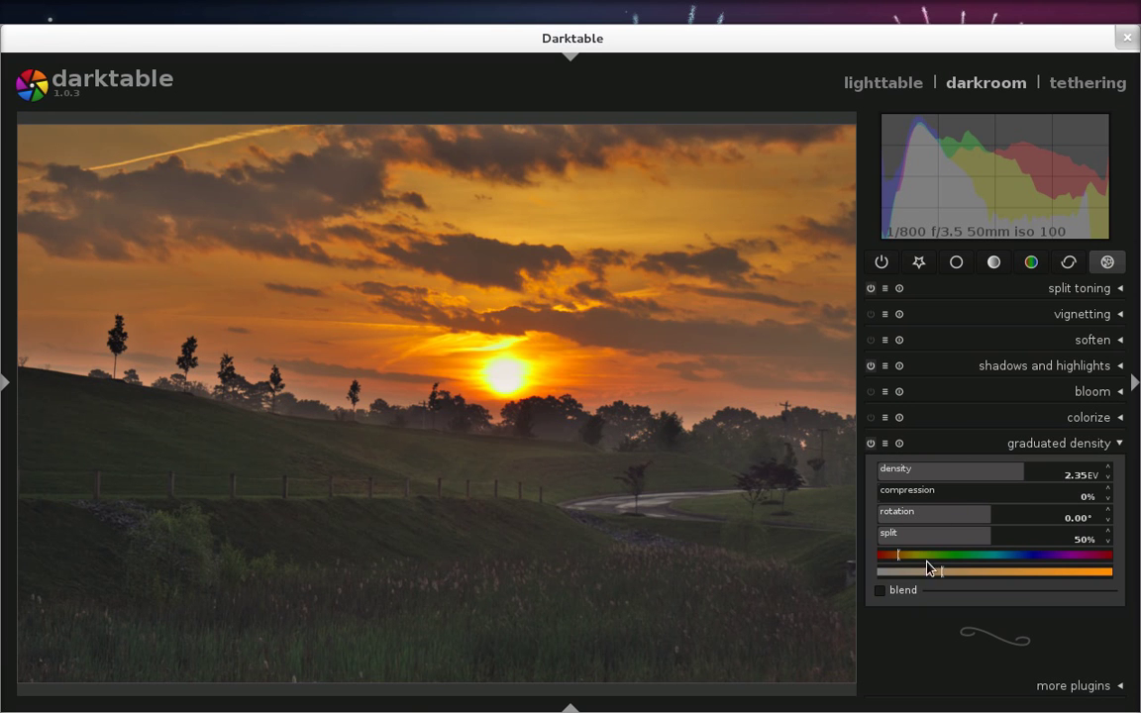
Lower the filter colour saturation, try blue and purple hues, then return to orange.
{"action": "left_click_drag", "start_coordinate": [941, 572], "coordinate": [909, 573]}
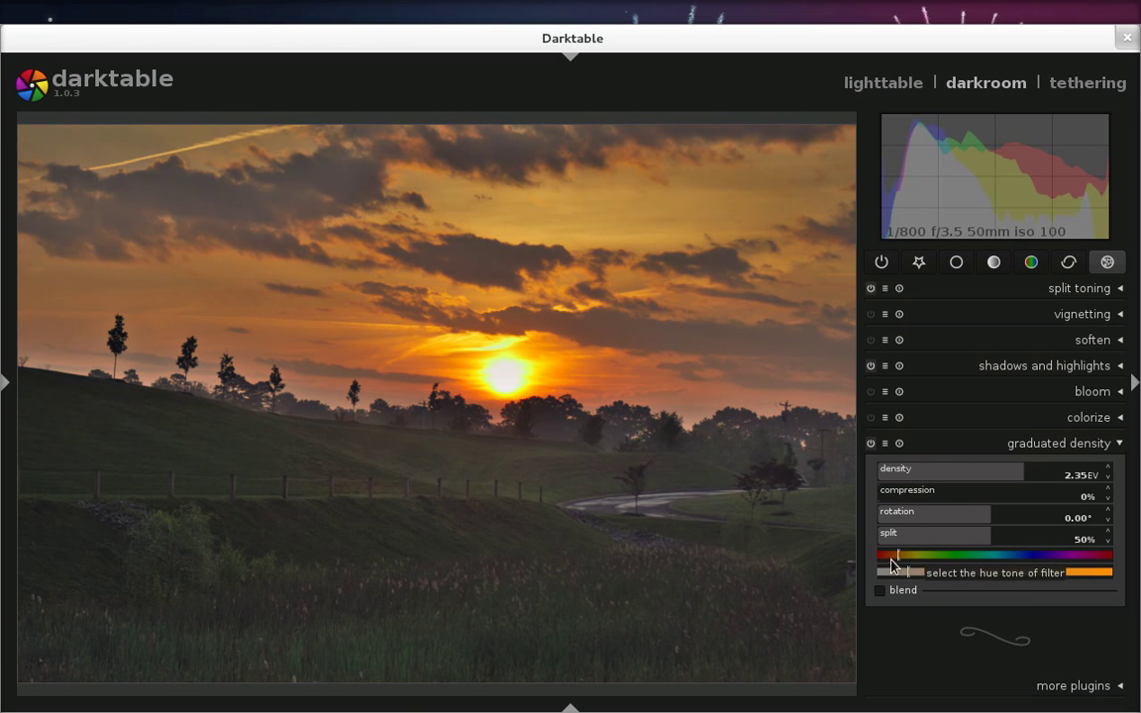
{"action": "left_click", "coordinate": [894, 556]}
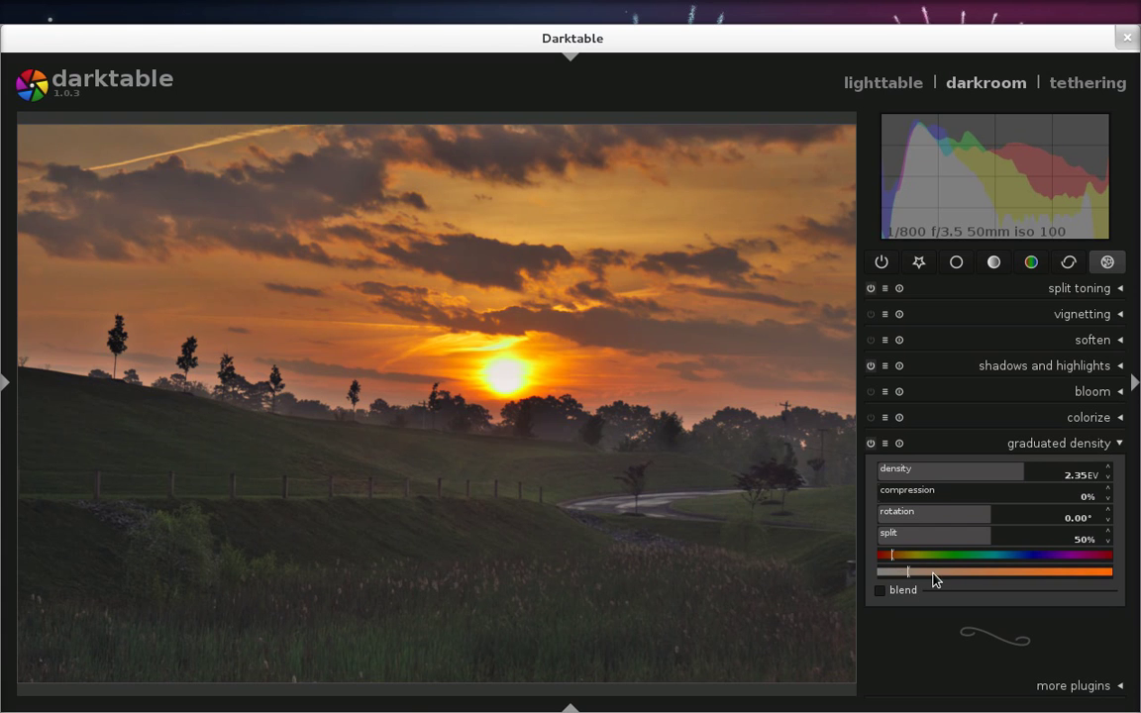
{"action": "left_click", "coordinate": [1036, 557]}
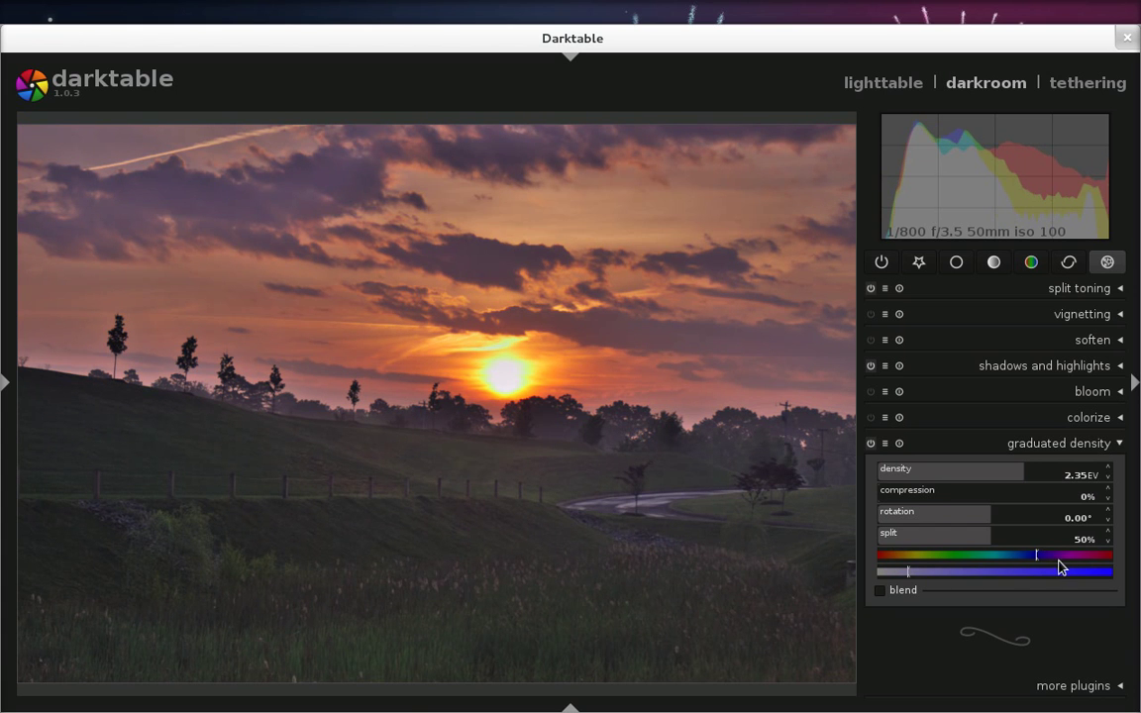
{"action": "left_click", "coordinate": [1060, 556]}
{"action": "left_click", "coordinate": [892, 556]}
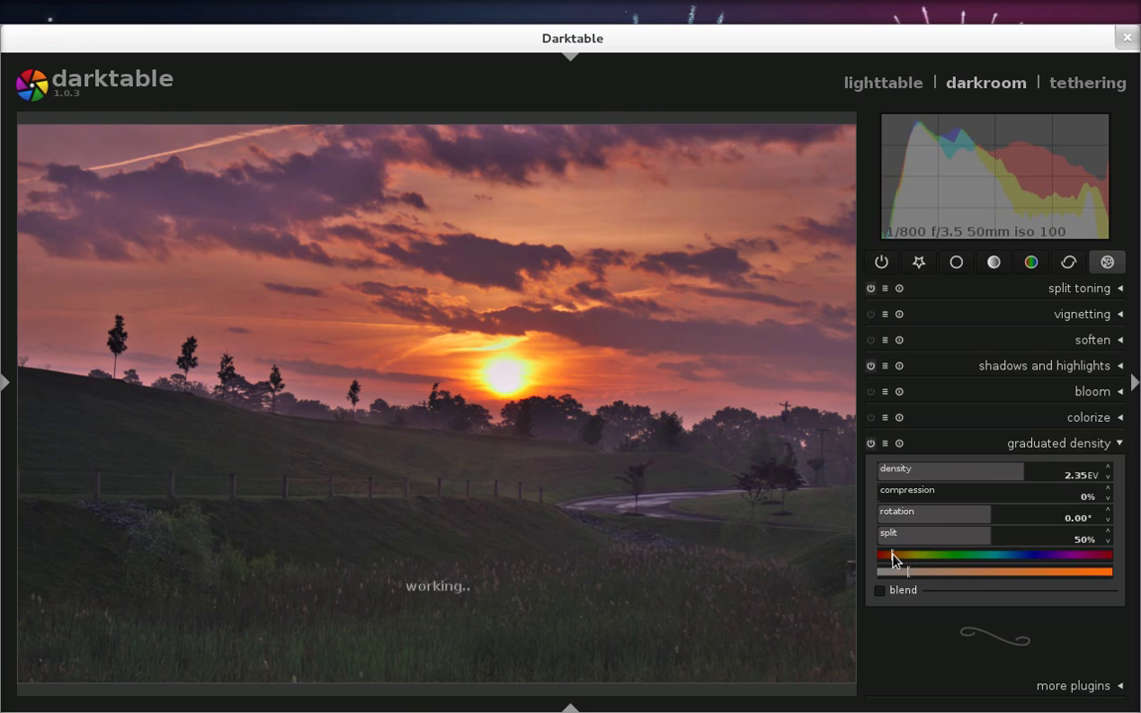
Collapse graduated density and expand color contrast in the color module group.
{"action": "left_click", "coordinate": [1041, 447]}
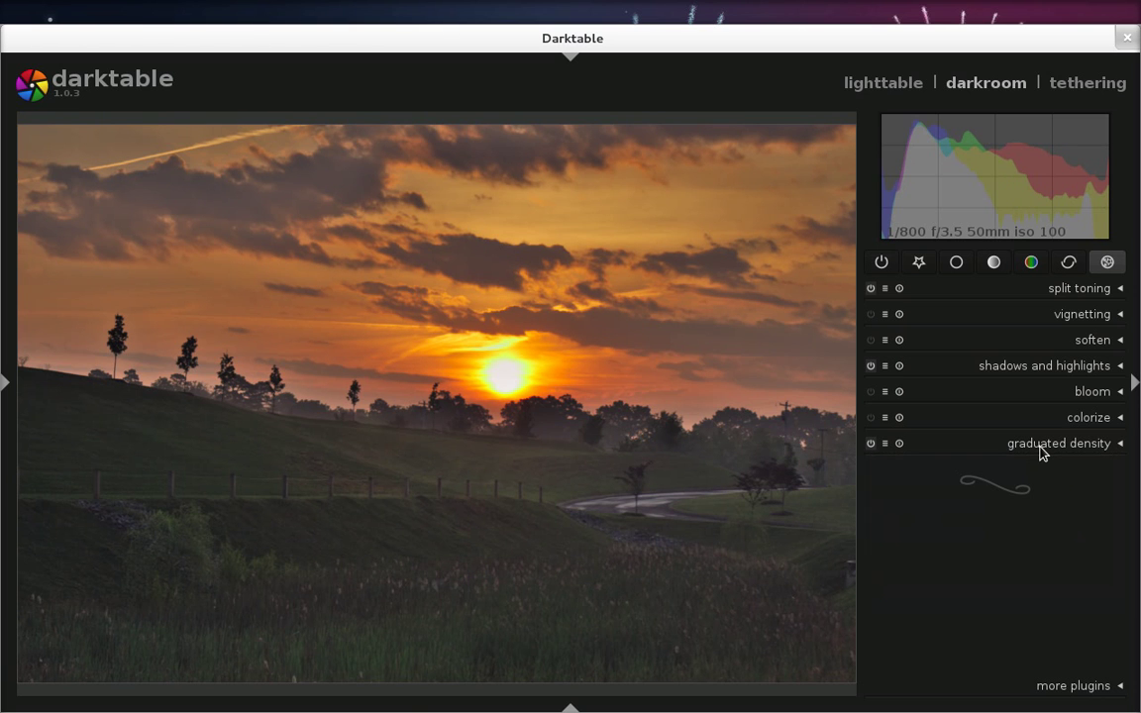
{"action": "left_click", "coordinate": [1068, 261]}
{"action": "left_click", "coordinate": [1033, 264]}
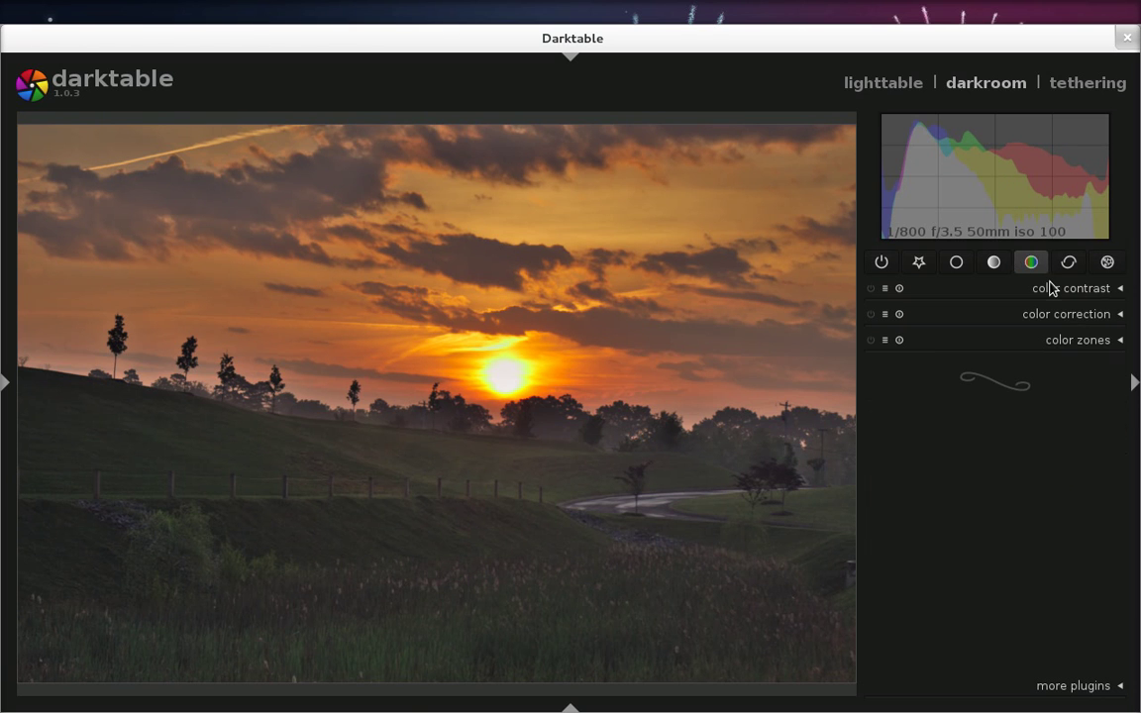
{"action": "left_click", "coordinate": [1045, 289]}
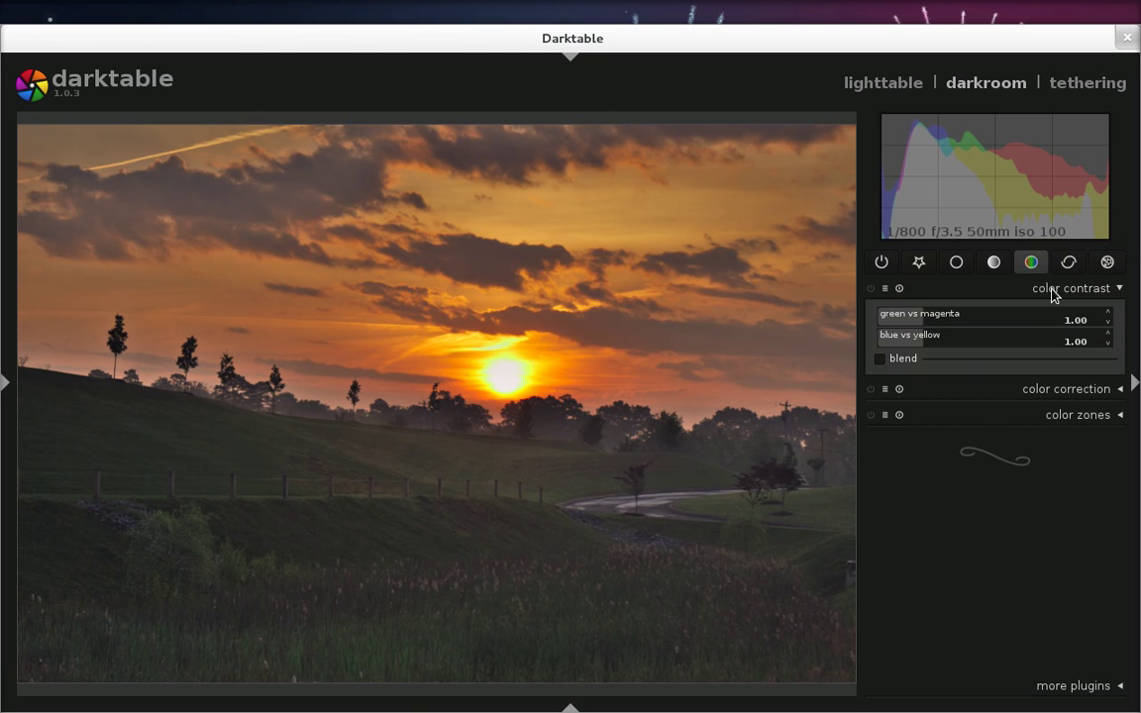
Enable color contrast, try green vs magenta at 0.44, then reset both sliders to 1.00.
{"action": "left_click", "coordinate": [918, 319]}
{"action": "left_click_drag", "start_coordinate": [927, 324], "coordinate": [901, 295]}
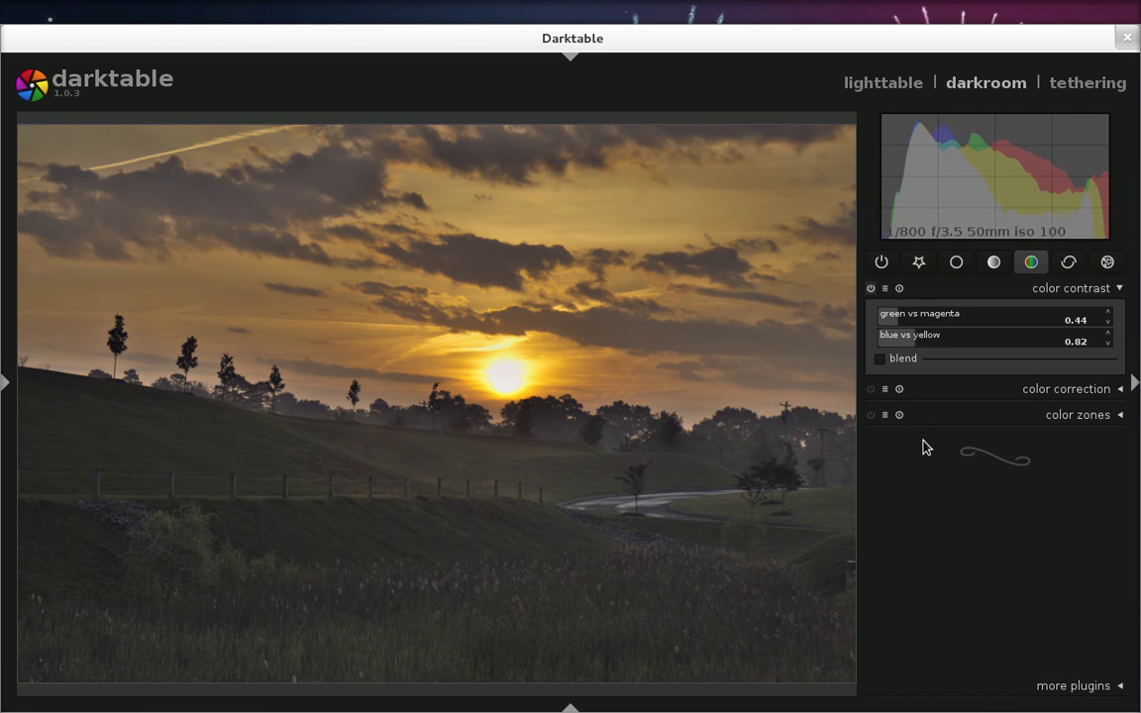
{"action": "left_click", "coordinate": [899, 290]}
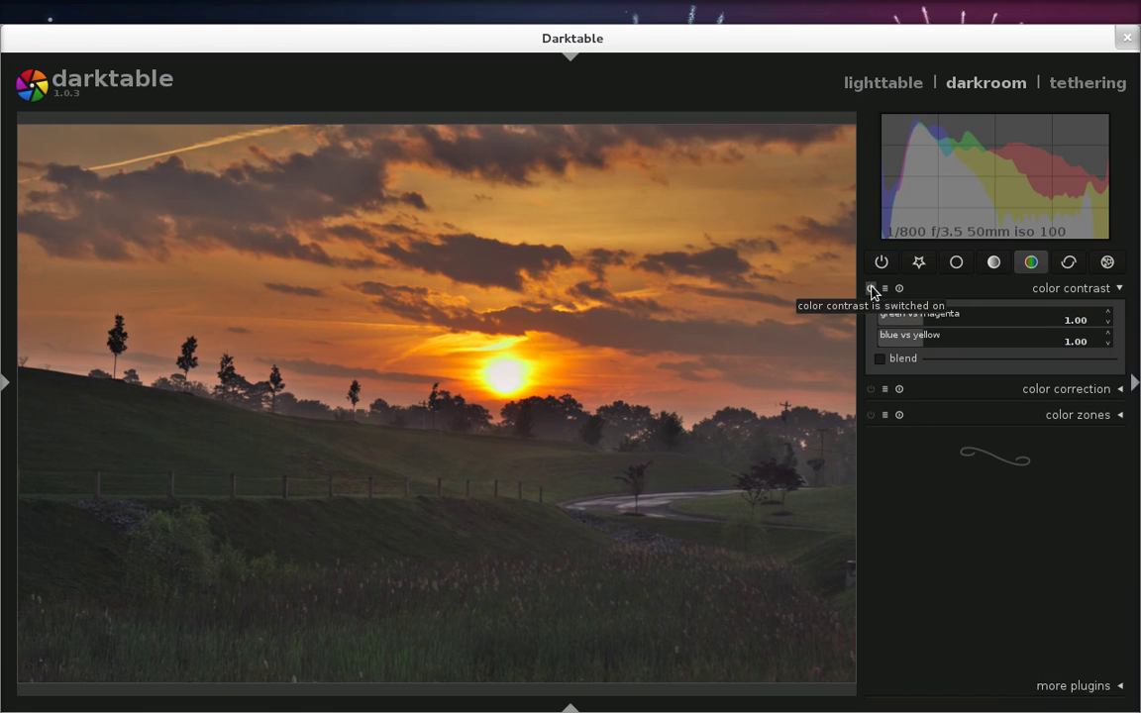
{"action": "left_click", "coordinate": [872, 289]}
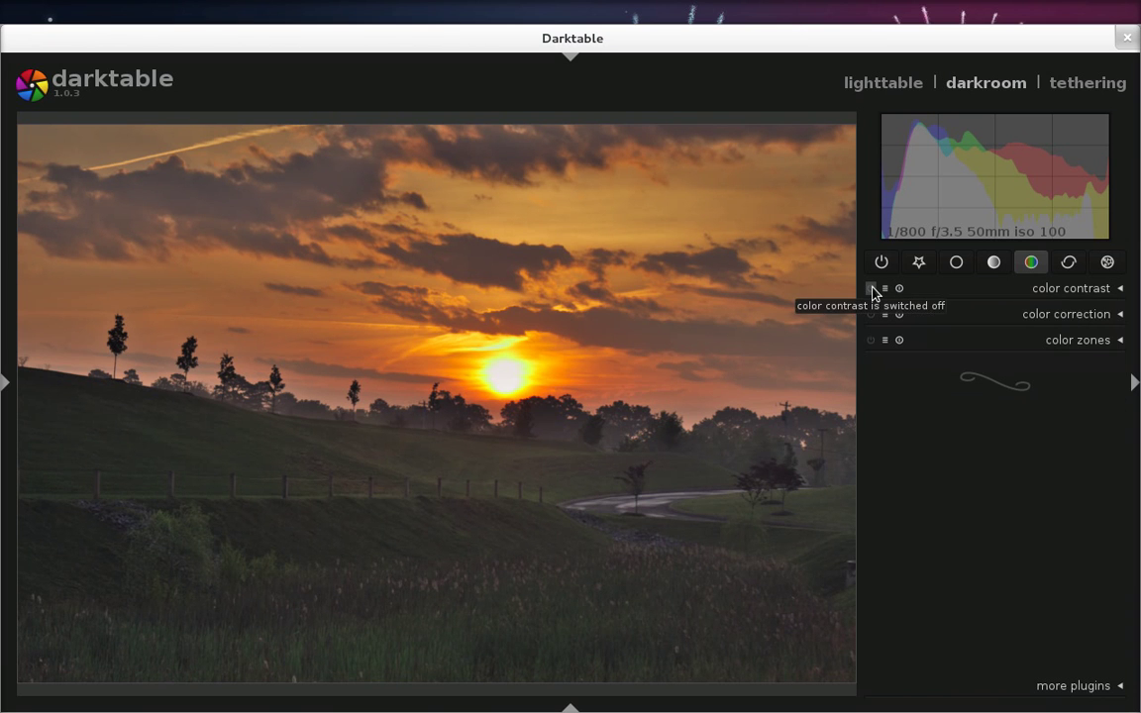
{"action": "left_click", "coordinate": [872, 289]}
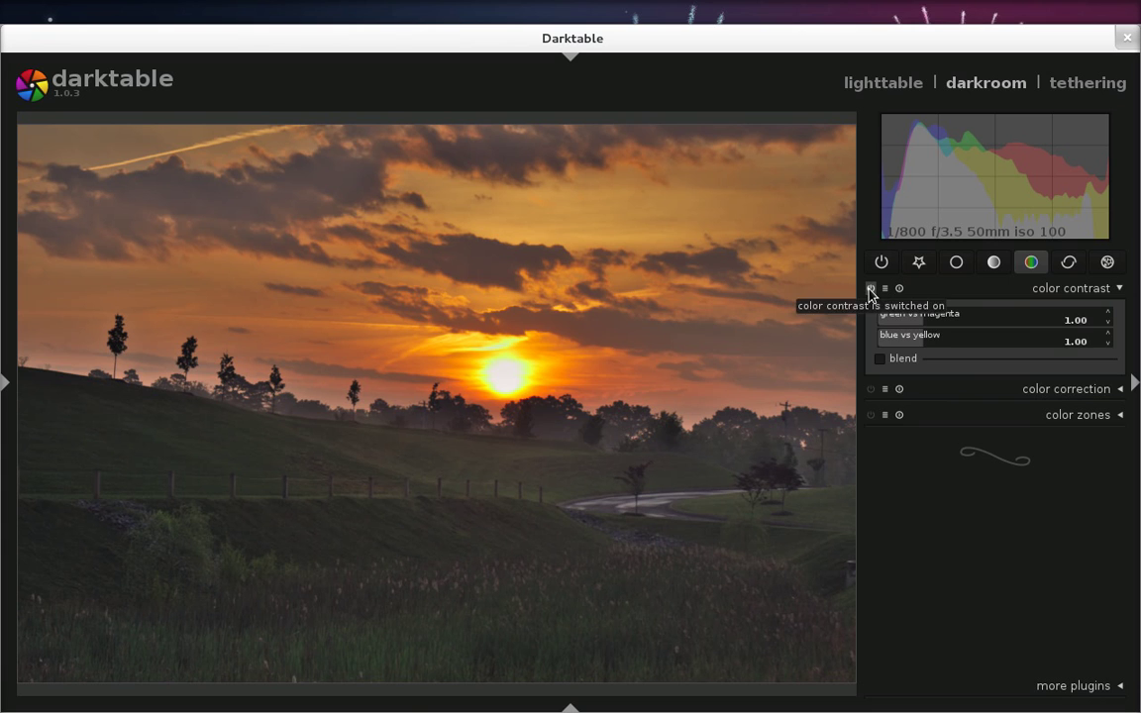
{"action": "left_click", "coordinate": [1050, 288]}
In the basic group's white balance module, set output temperature to 4842K.
{"action": "left_click", "coordinate": [995, 262]}
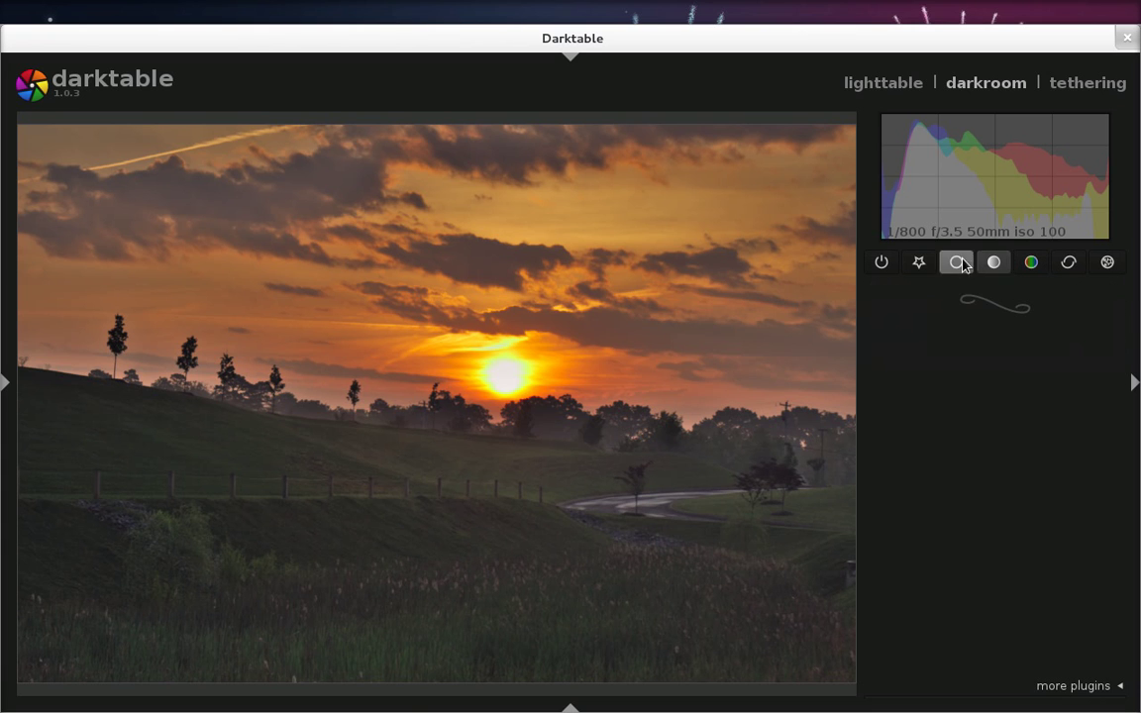
{"action": "left_click", "coordinate": [957, 263]}
{"action": "left_click", "coordinate": [1052, 339]}
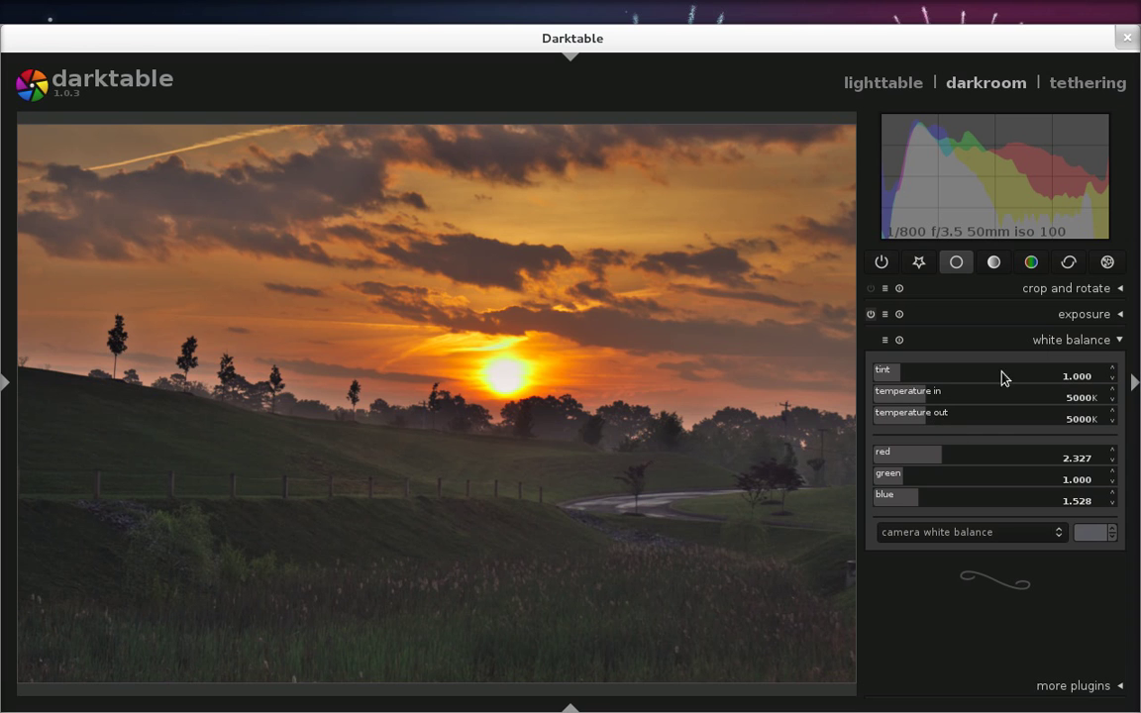
{"action": "left_click", "coordinate": [917, 424]}
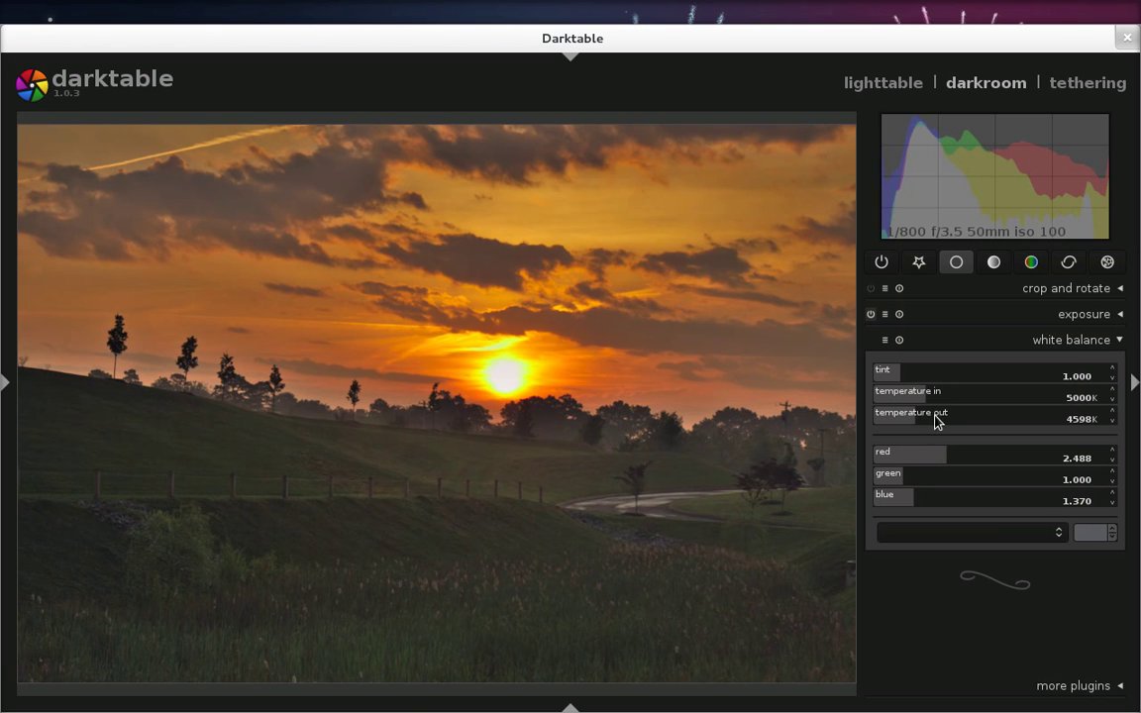
{"action": "left_click", "coordinate": [946, 416]}
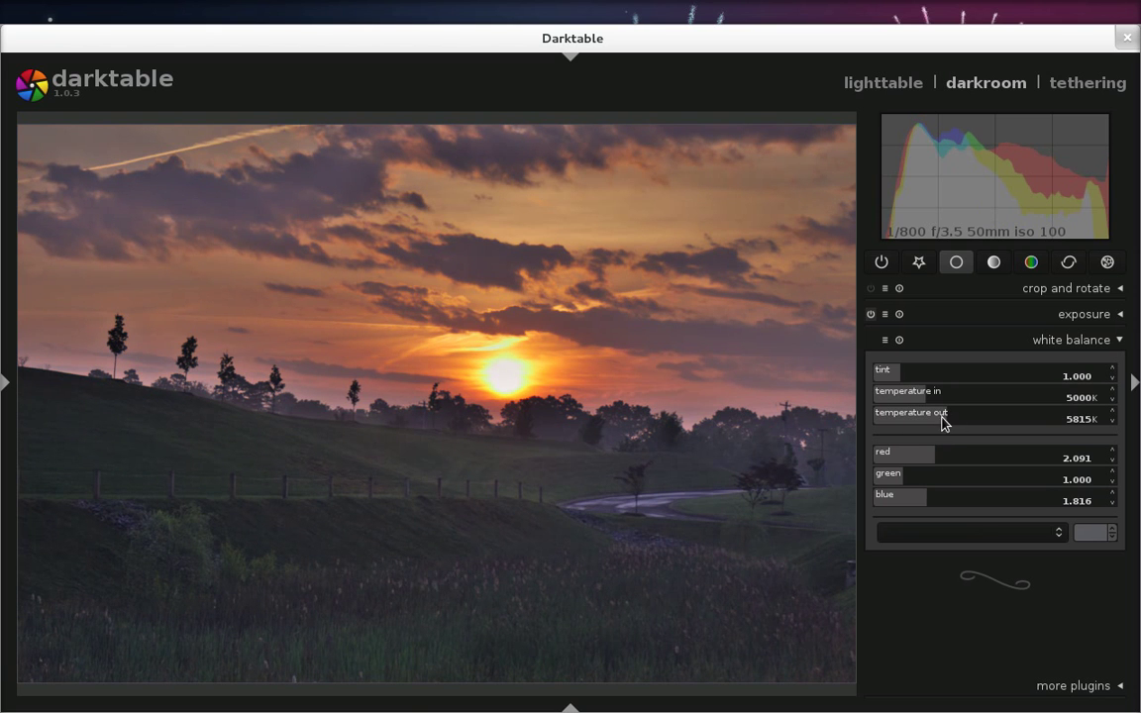
{"action": "left_click", "coordinate": [927, 420]}
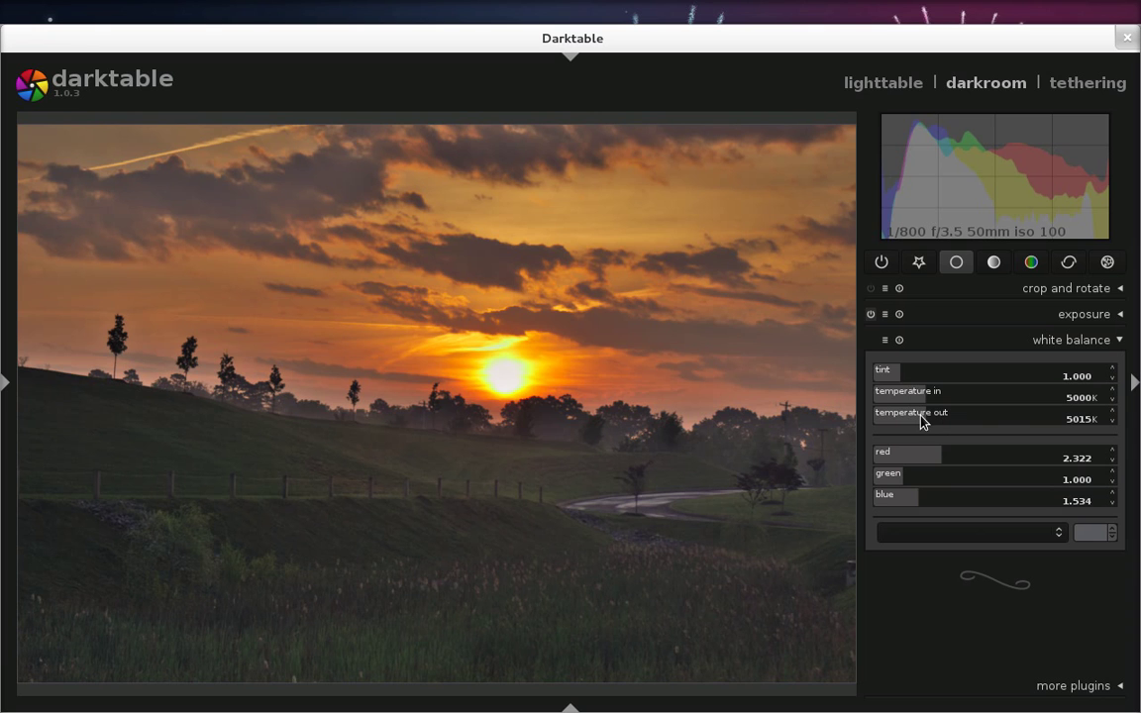
{"action": "left_click", "coordinate": [924, 420]}
{"action": "left_click", "coordinate": [1047, 338]}
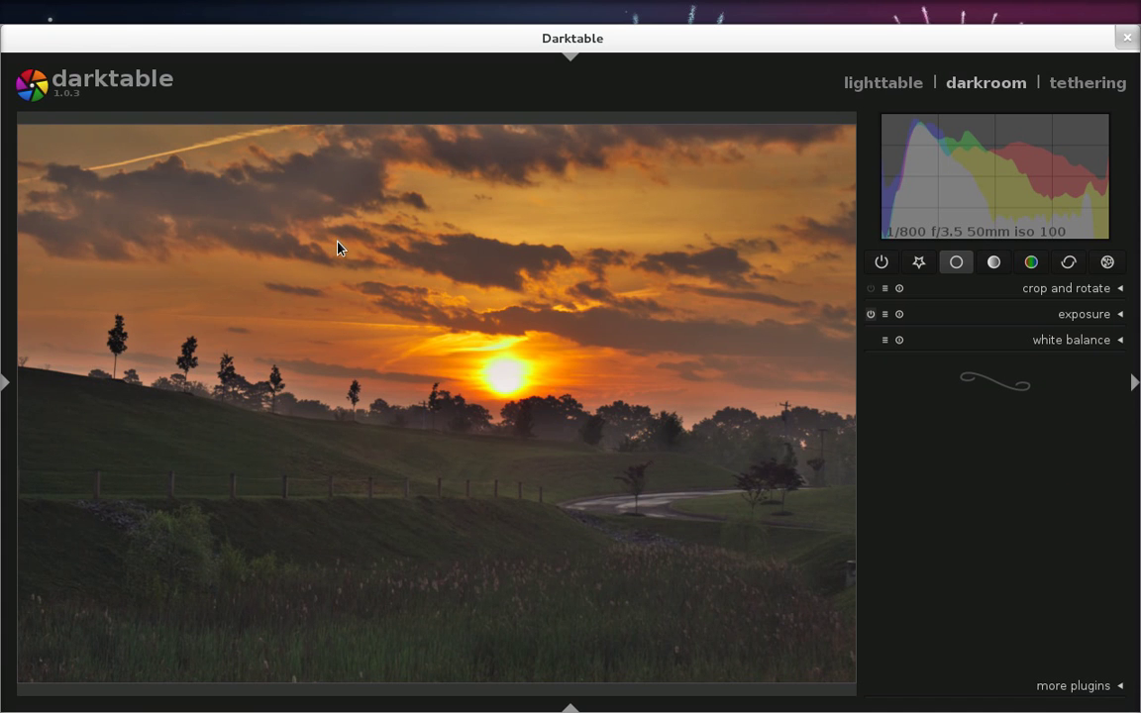
Open Downloads in a new file-manager tab and close the darktable window.
{"action": "key", "text": "alt+Tab"}
{"action": "key", "text": "alt+Tab"}
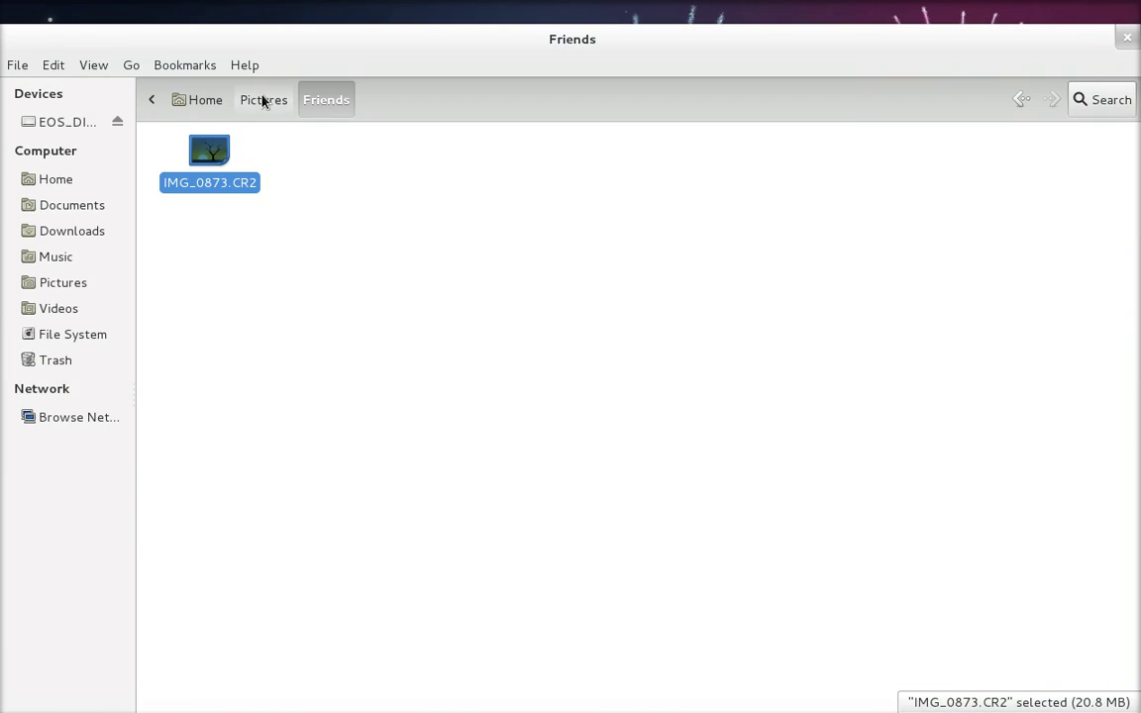
{"action": "right_click", "coordinate": [80, 230]}
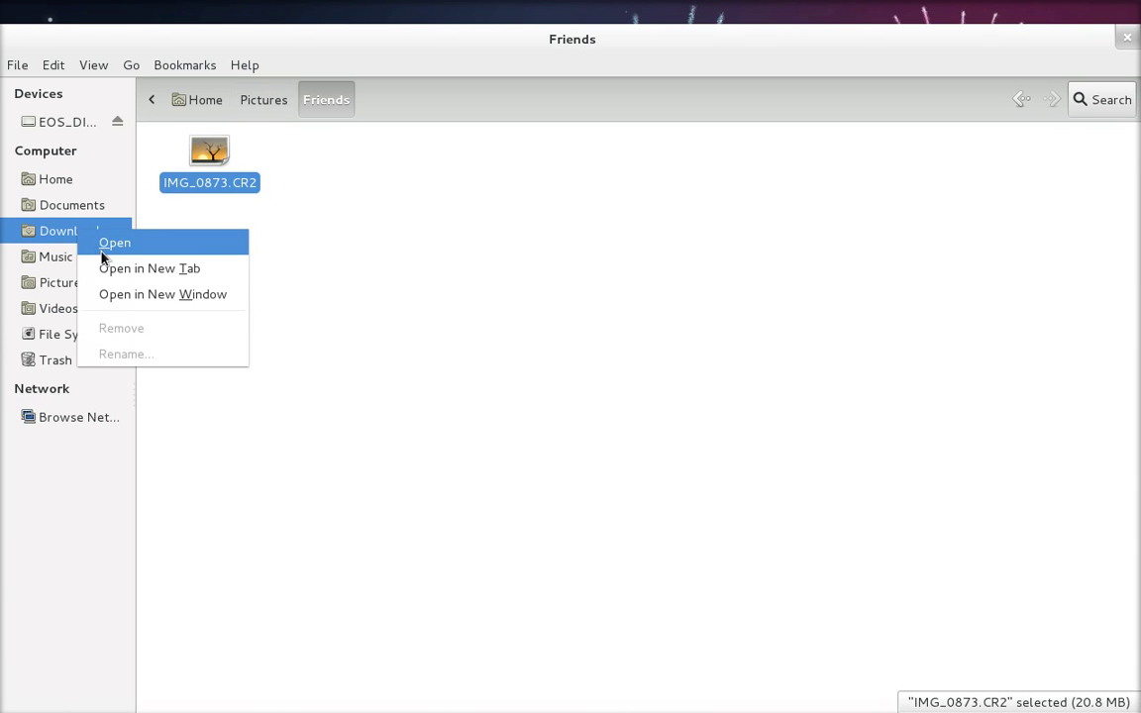
{"action": "left_click", "coordinate": [127, 265]}
{"action": "left_click", "coordinate": [759, 150]}
{"action": "key", "text": "alt+Tab"}
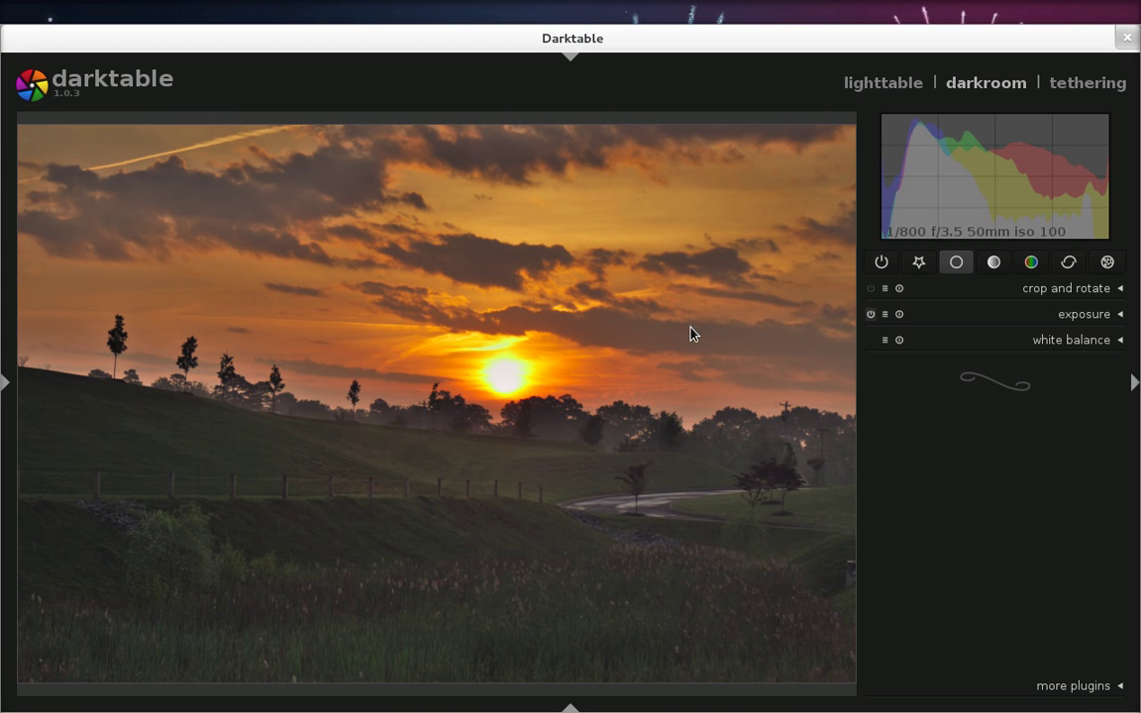
{"action": "left_click", "coordinate": [1125, 38]}
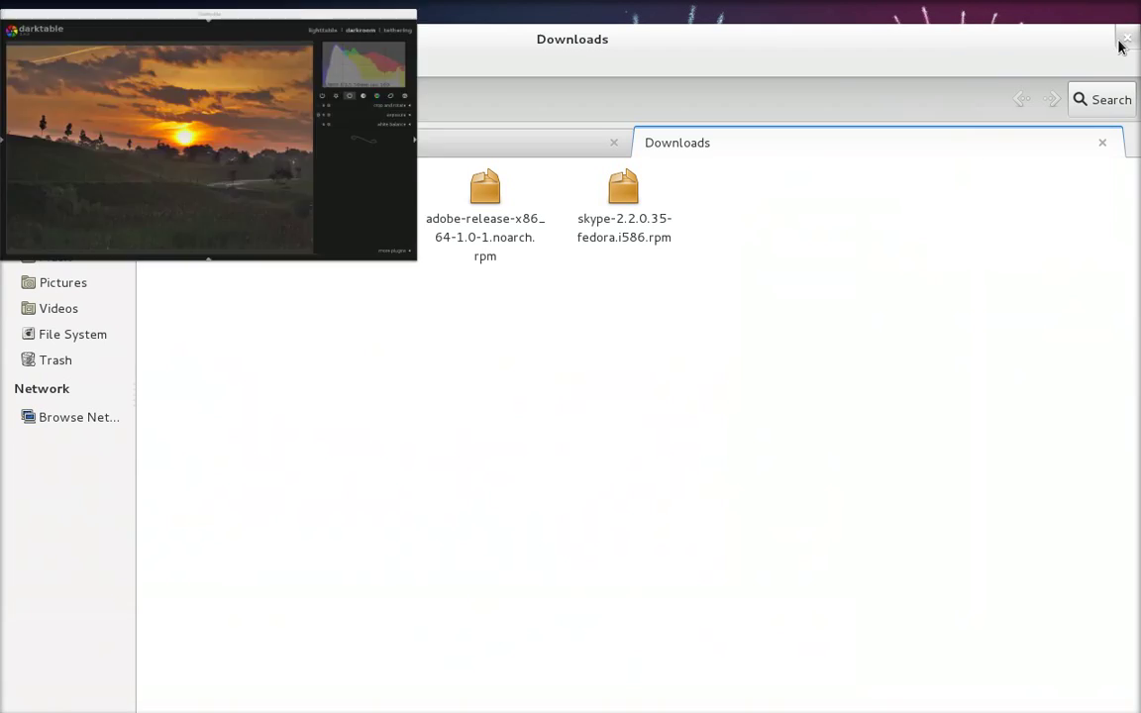
Open IMG_0873.CR2 from Downloads in darktable via Open With.
{"action": "right_click", "coordinate": [339, 201]}
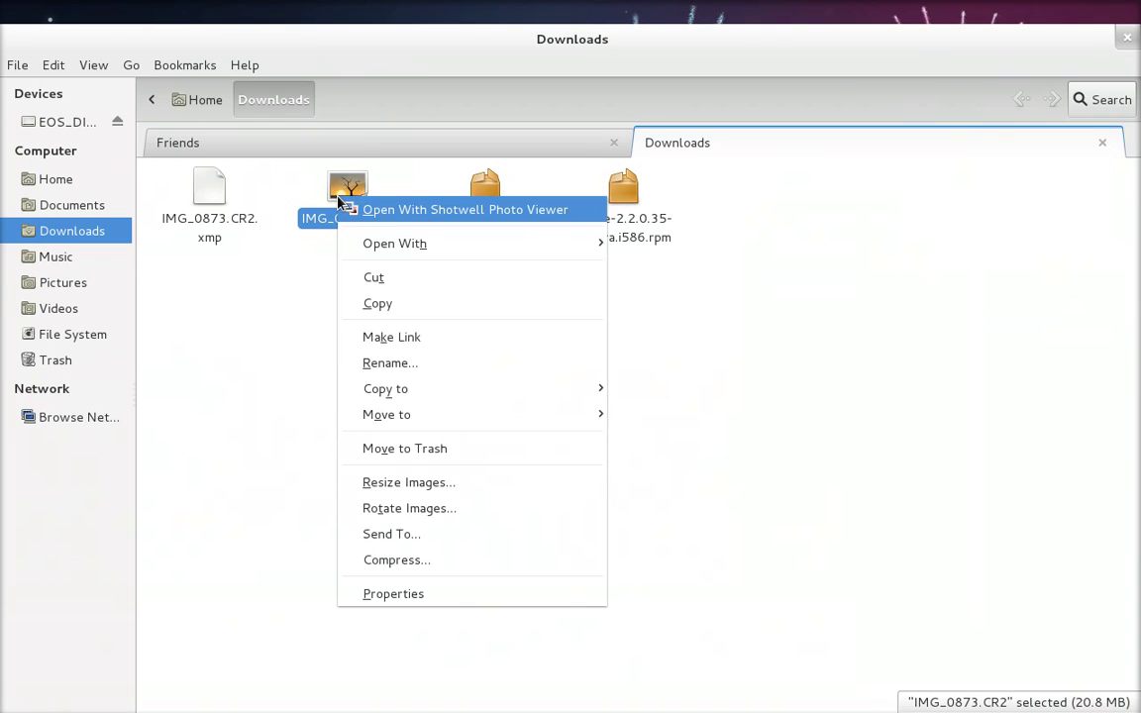
{"action": "left_click", "coordinate": [278, 324]}
{"action": "left_click_drag", "start_coordinate": [471, 318], "coordinate": [644, 242]}
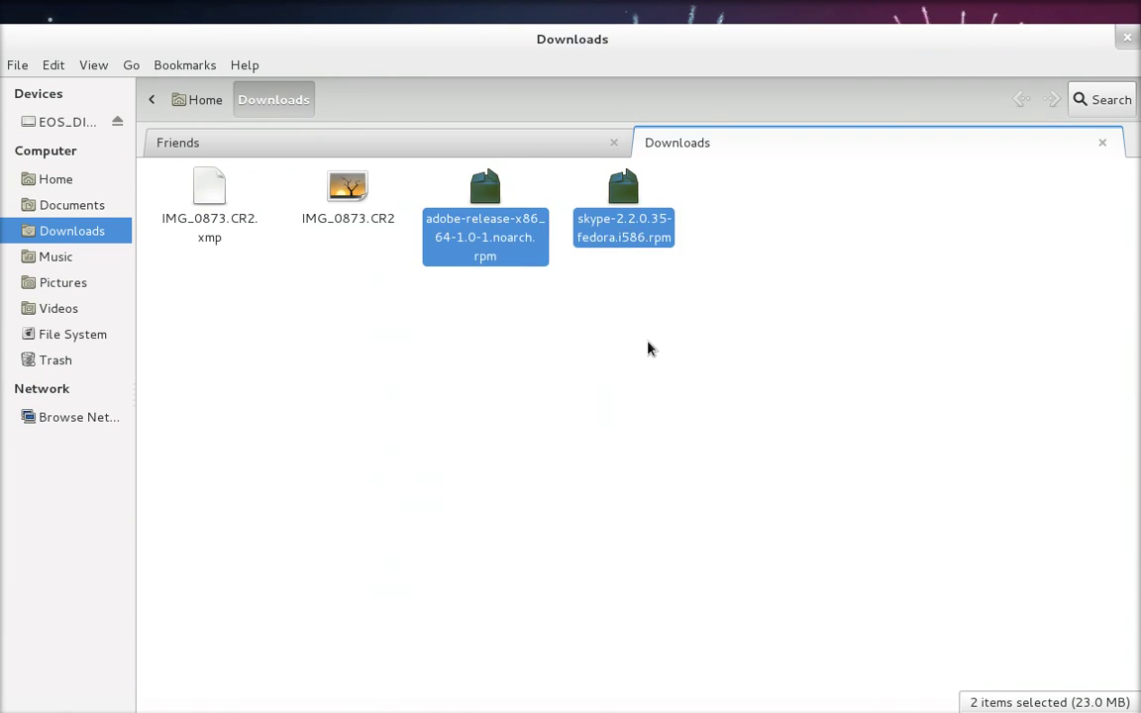
{"action": "left_click", "coordinate": [650, 347]}
{"action": "right_click", "coordinate": [342, 188]}
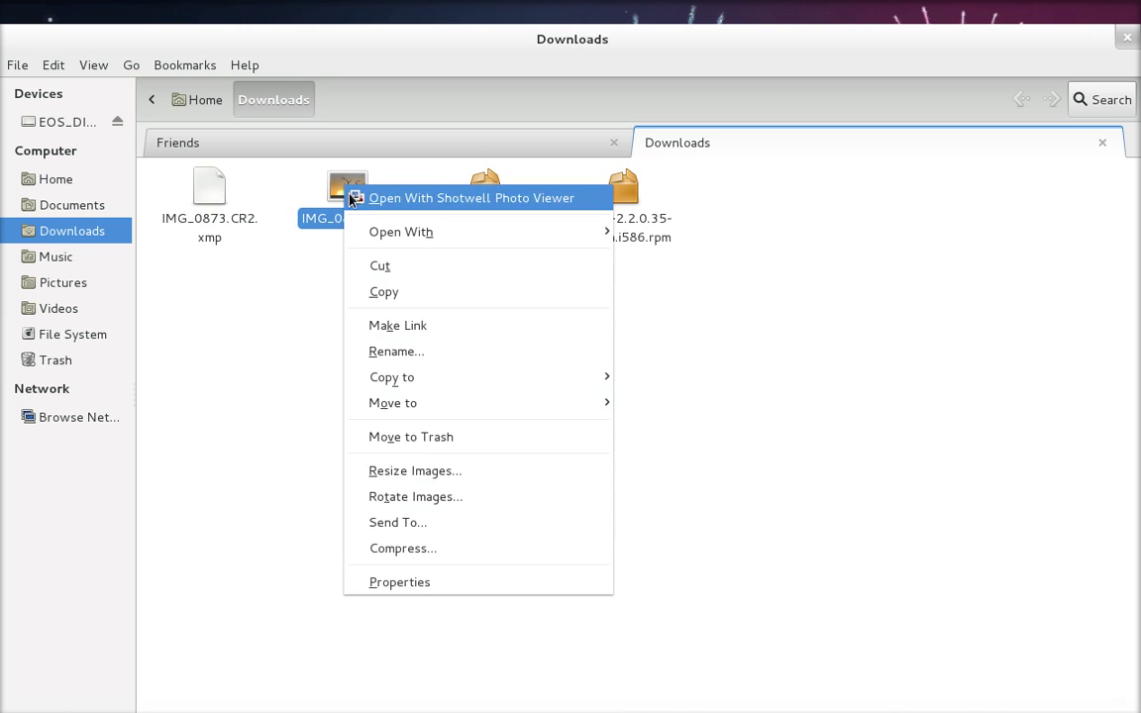
{"action": "mouse_move", "coordinate": [475, 231]}
{"action": "left_click", "coordinate": [733, 231]}
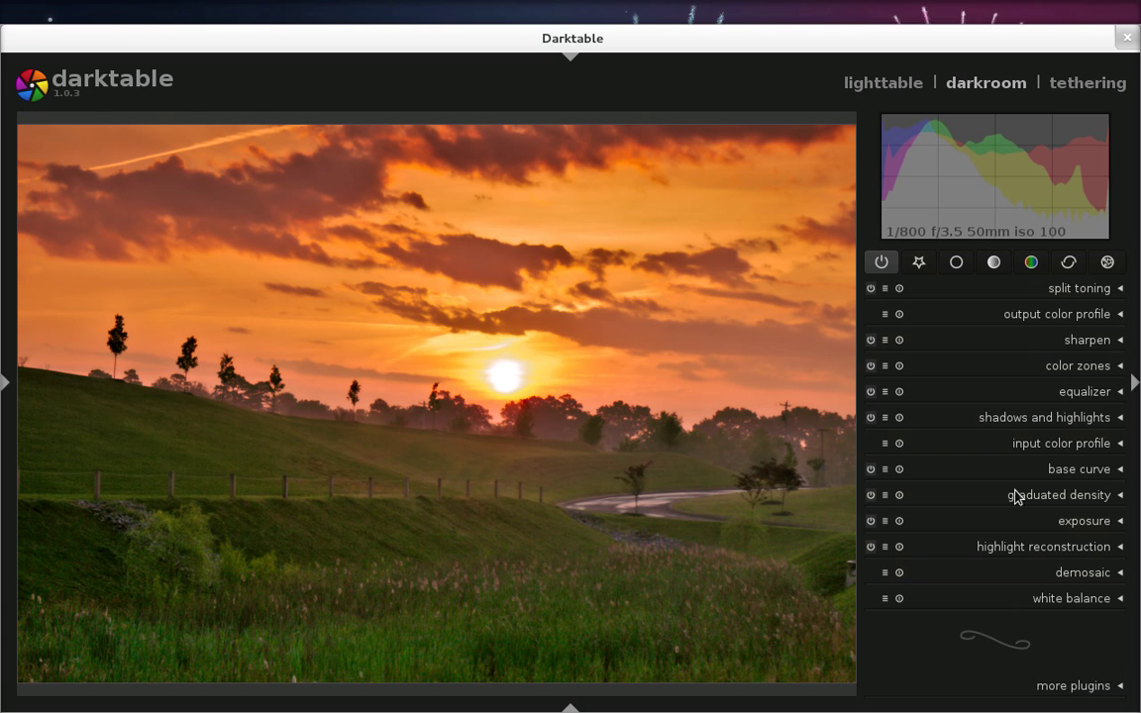
Inspect the white balance, demosaic and highlight reconstruction module settings.
{"action": "left_click", "coordinate": [1035, 598]}
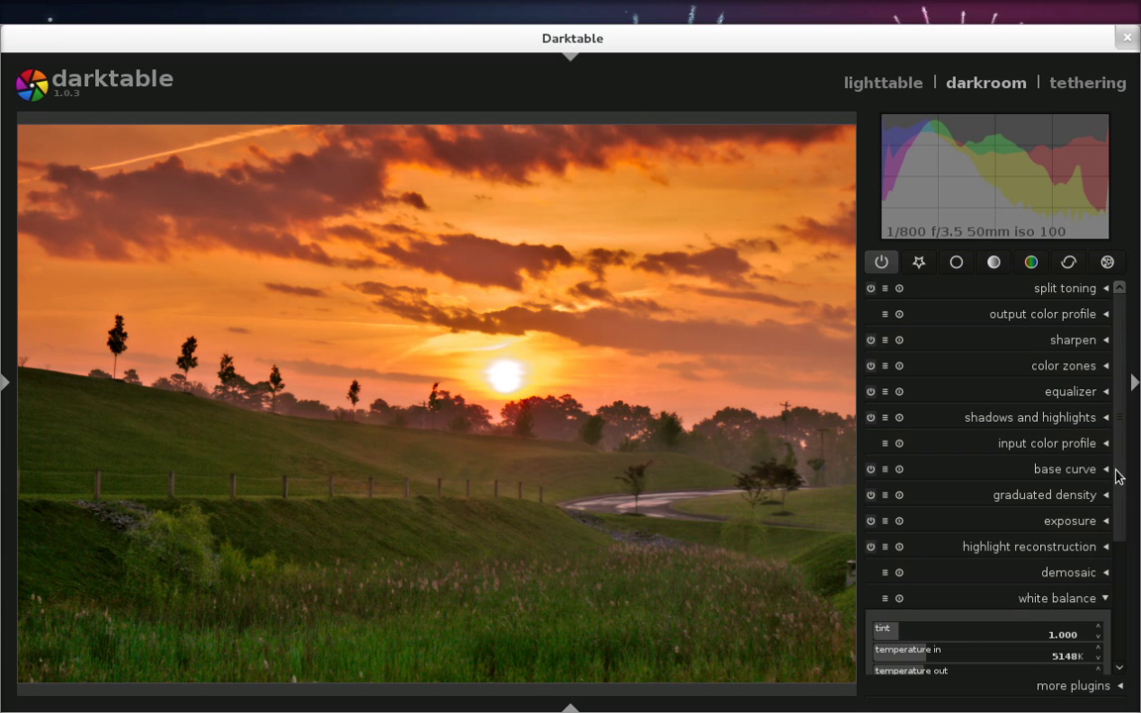
{"action": "left_click_drag", "start_coordinate": [1116, 476], "coordinate": [1126, 567]}
{"action": "scroll", "coordinate": [1126, 568], "scroll_direction": "down", "scroll_amount": 2}
{"action": "left_click", "coordinate": [1095, 430]}
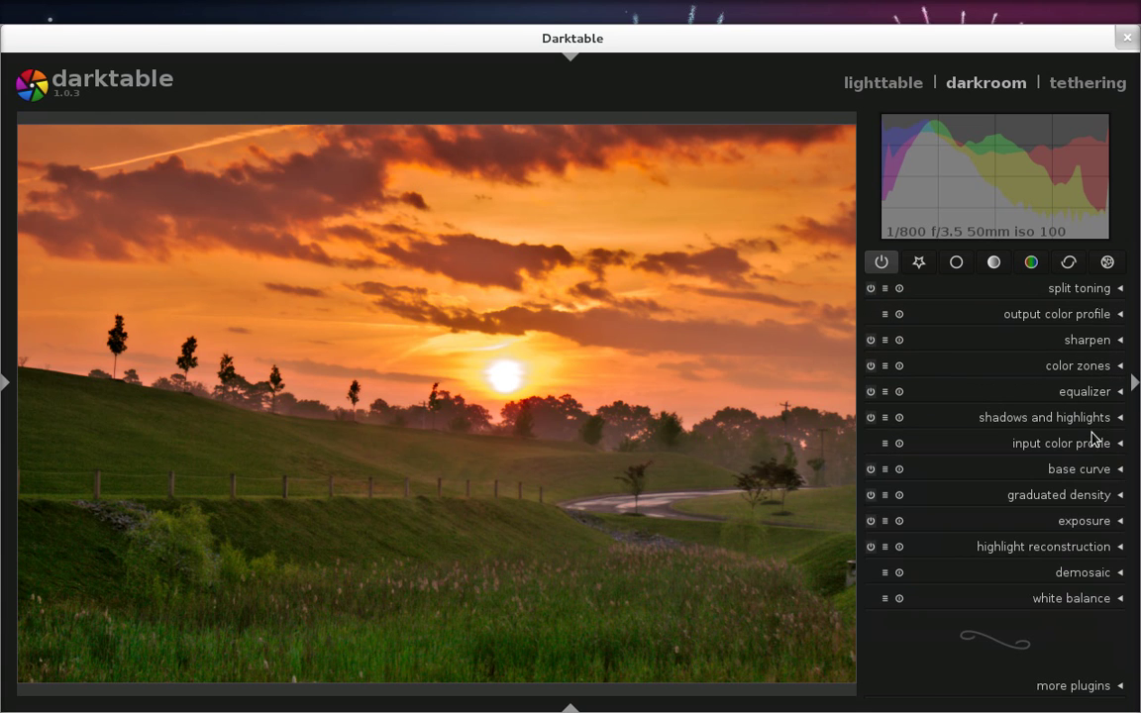
{"action": "left_click", "coordinate": [1084, 572]}
{"action": "left_click", "coordinate": [1102, 573]}
{"action": "left_click", "coordinate": [1090, 547]}
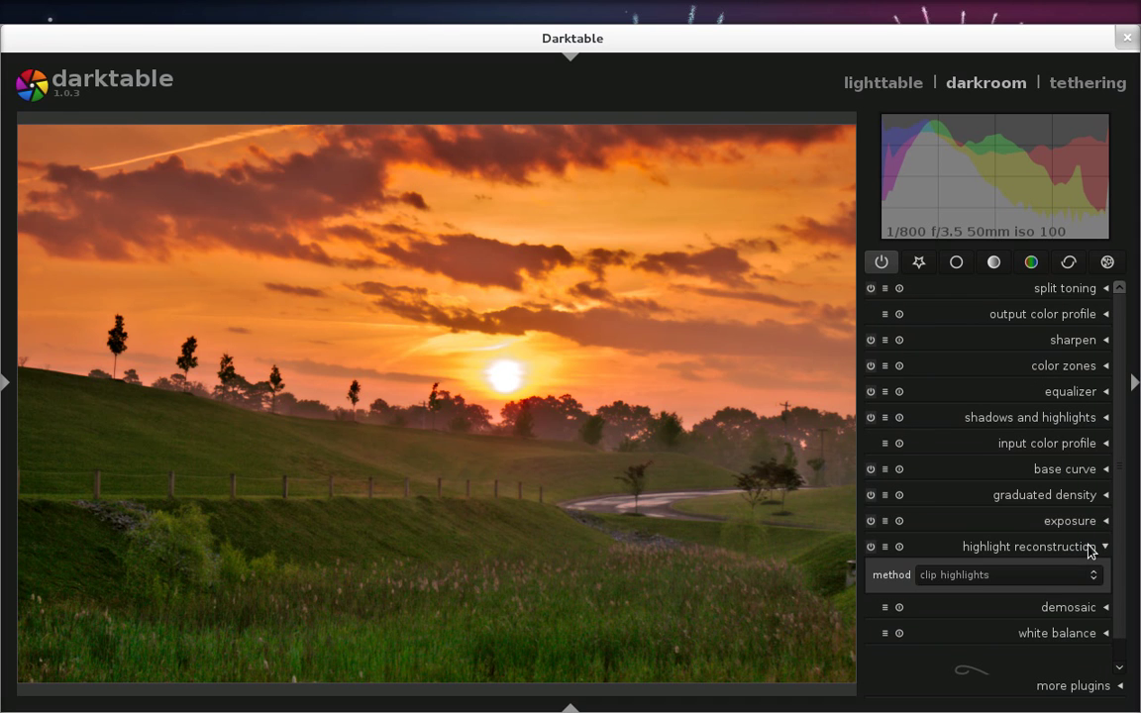
{"action": "left_click", "coordinate": [1089, 548]}
Toggle highlight reconstruction off and back on, then show the edit history panel.
{"action": "left_click", "coordinate": [870, 547]}
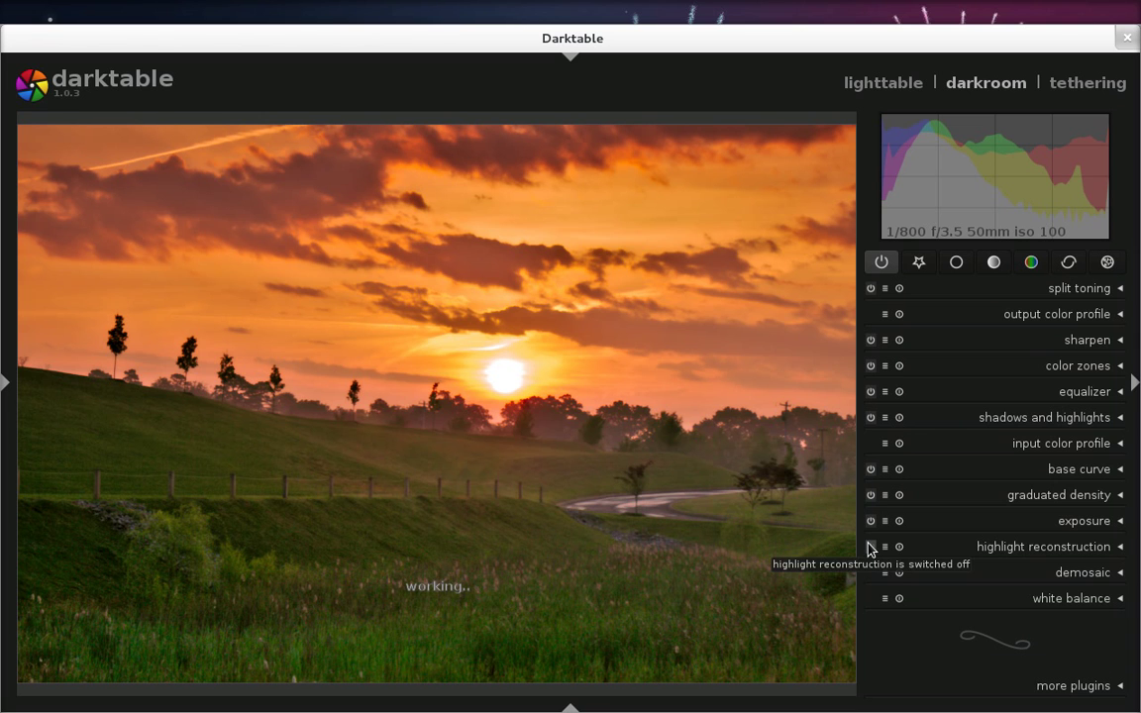
{"action": "left_click", "coordinate": [869, 548]}
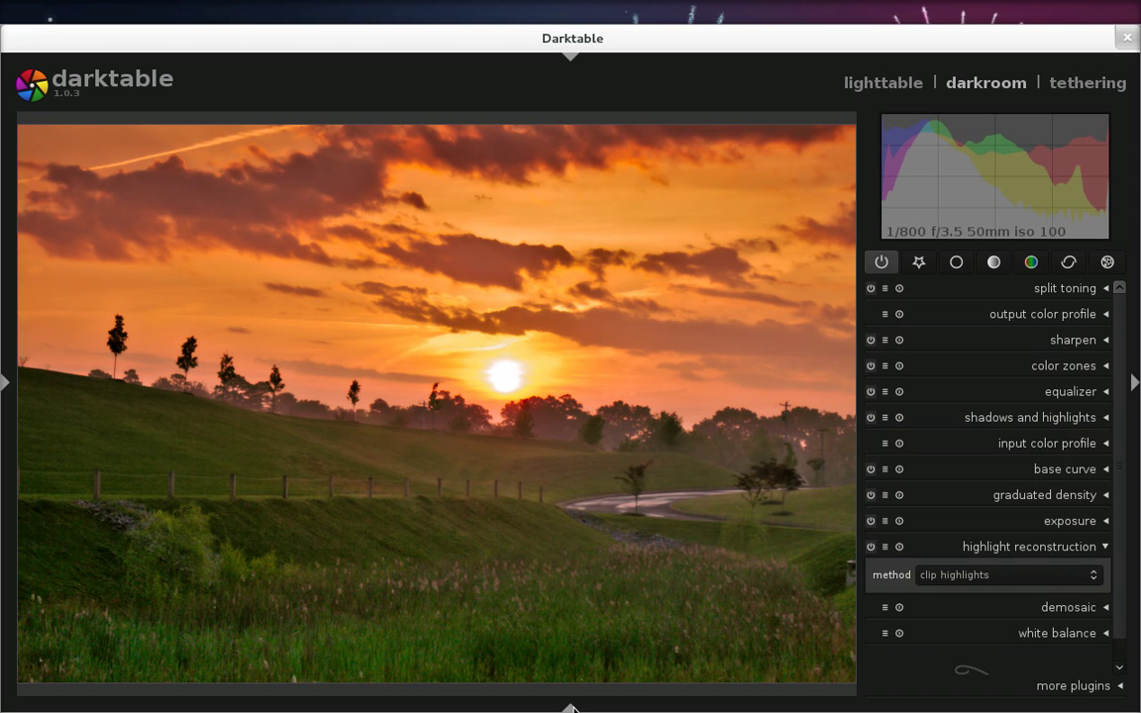
{"action": "left_click", "coordinate": [572, 708]}
{"action": "left_click", "coordinate": [572, 706]}
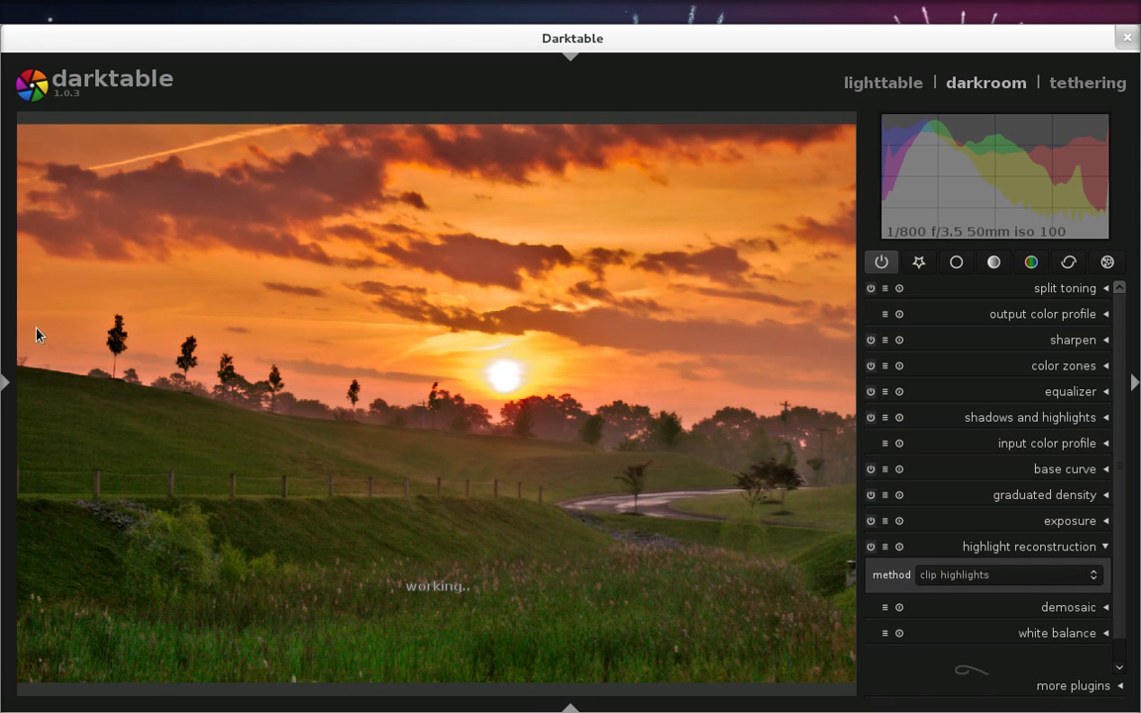
{"action": "left_click", "coordinate": [6, 382]}
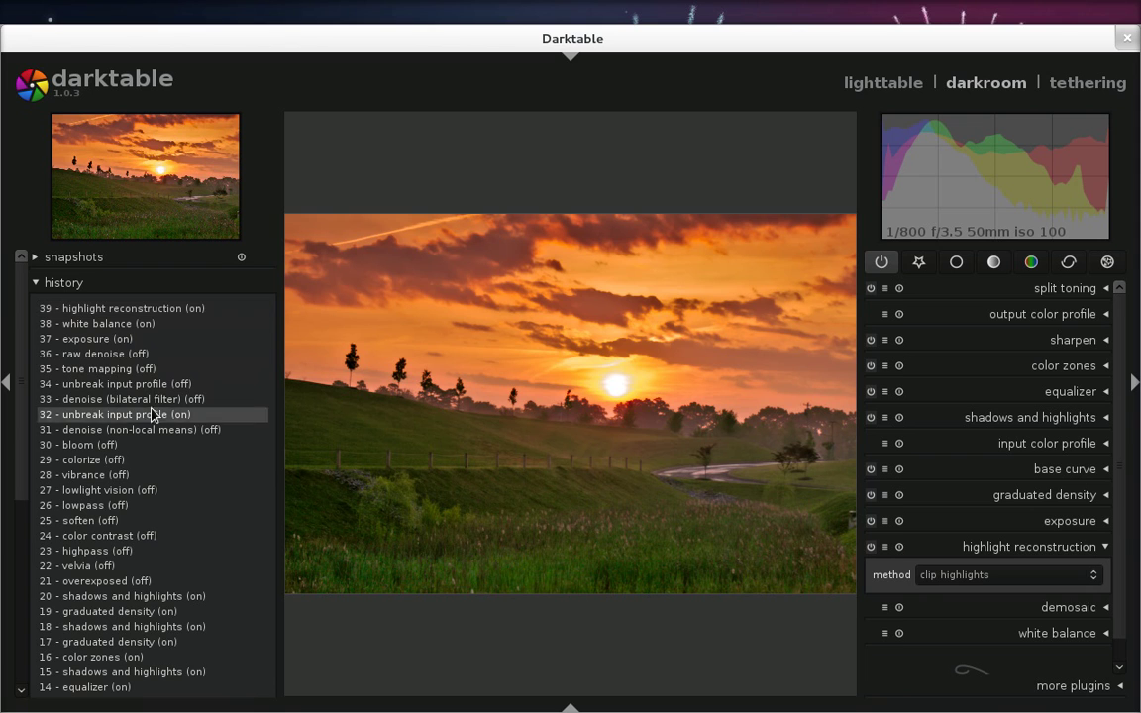
Preview history steps 38 down to 18, including exposure, bloom, highpass, velvia and shadows and highlights.
{"action": "left_click", "coordinate": [97, 323]}
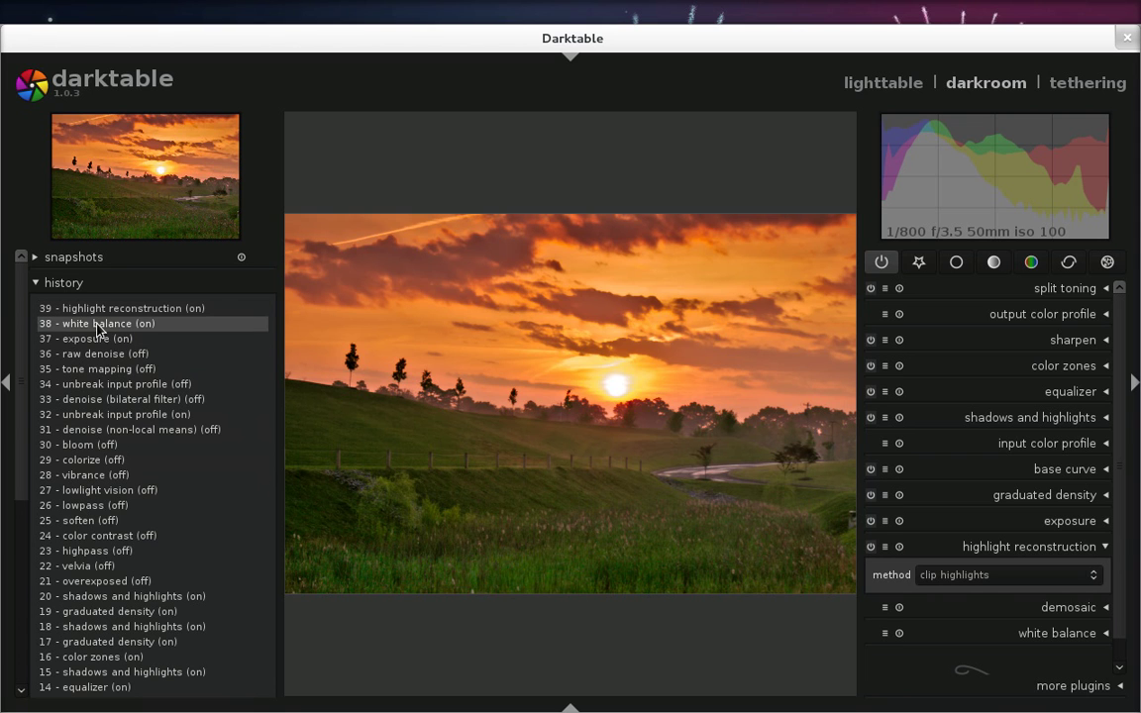
{"action": "left_click", "coordinate": [102, 339]}
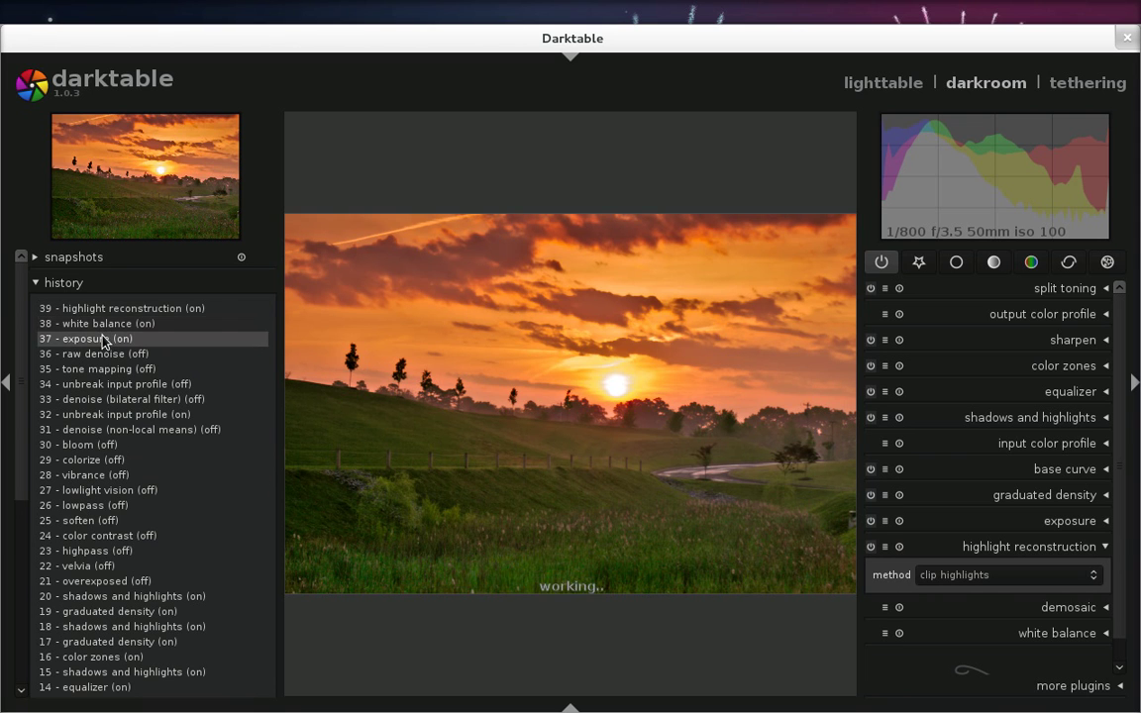
{"action": "left_click", "coordinate": [108, 354]}
{"action": "left_click", "coordinate": [109, 370]}
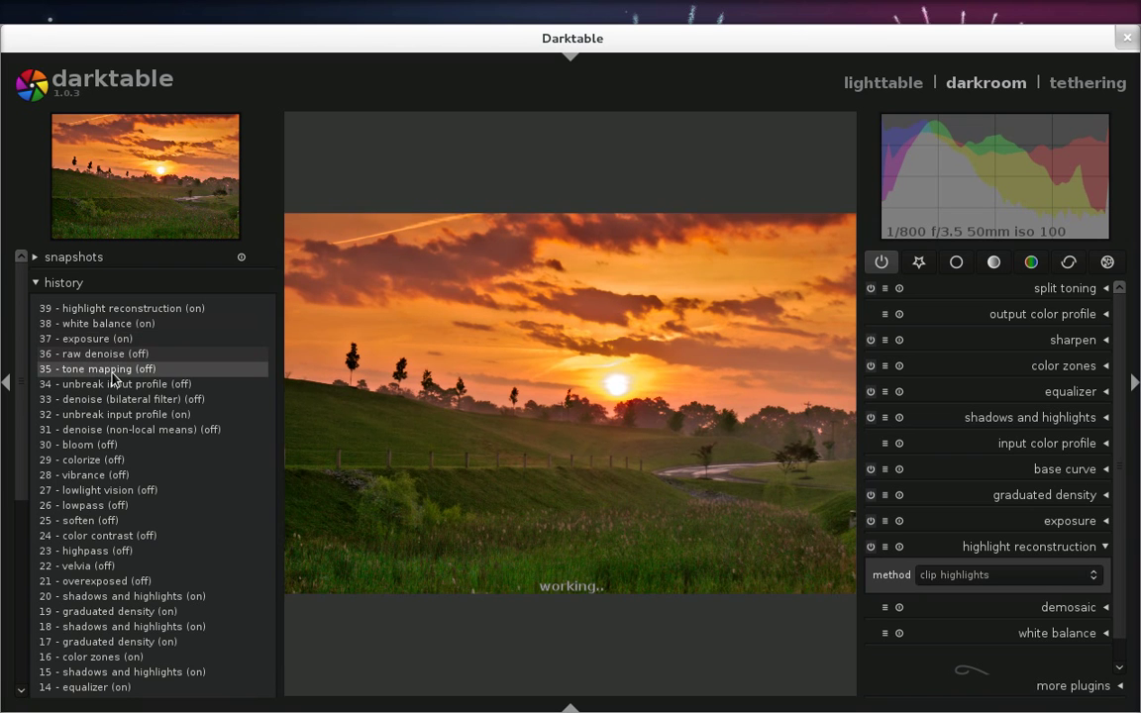
{"action": "left_click", "coordinate": [110, 384]}
{"action": "left_click", "coordinate": [116, 444]}
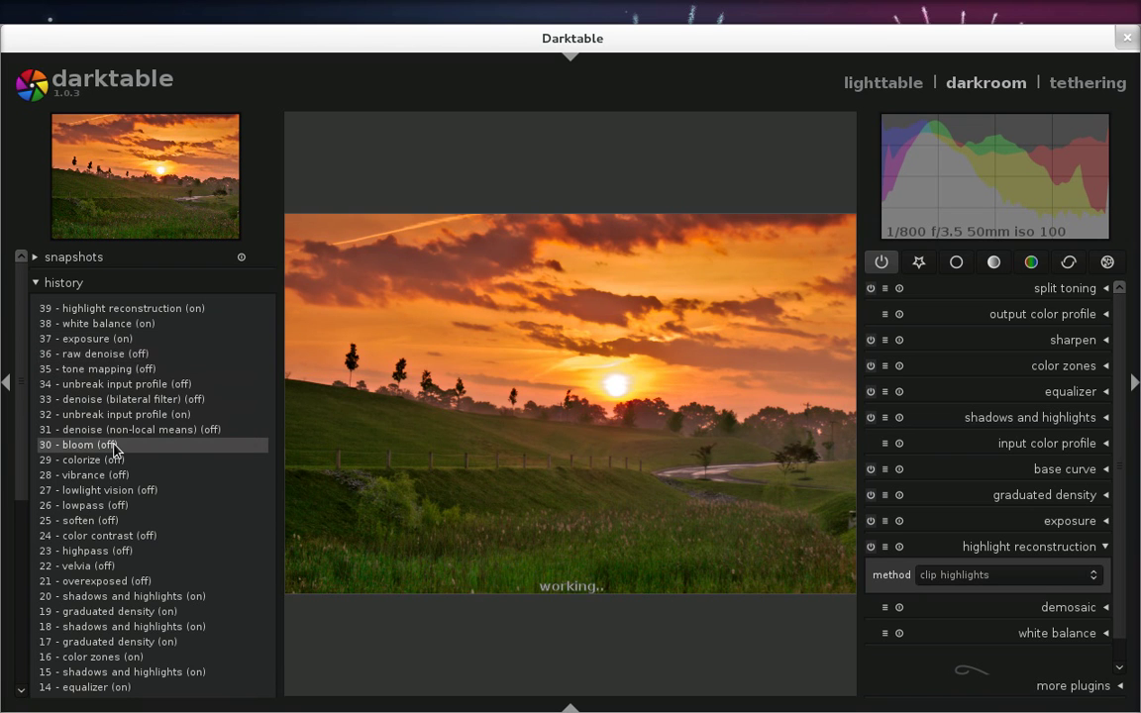
{"action": "left_click", "coordinate": [111, 551]}
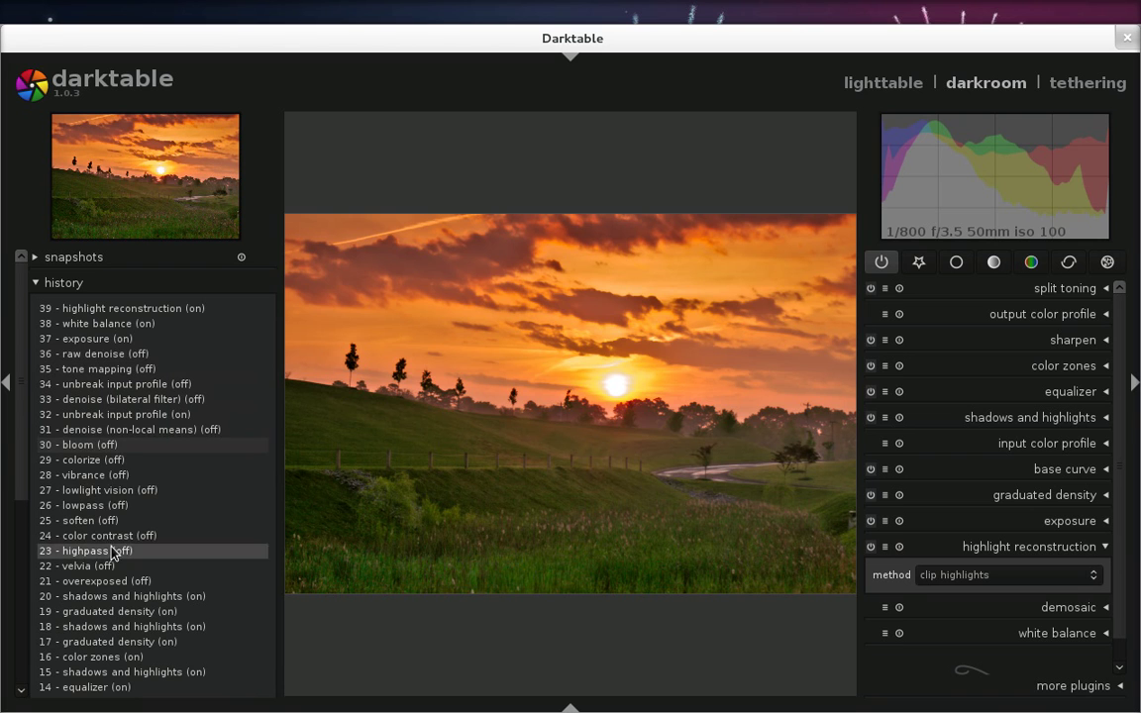
{"action": "left_click", "coordinate": [112, 567]}
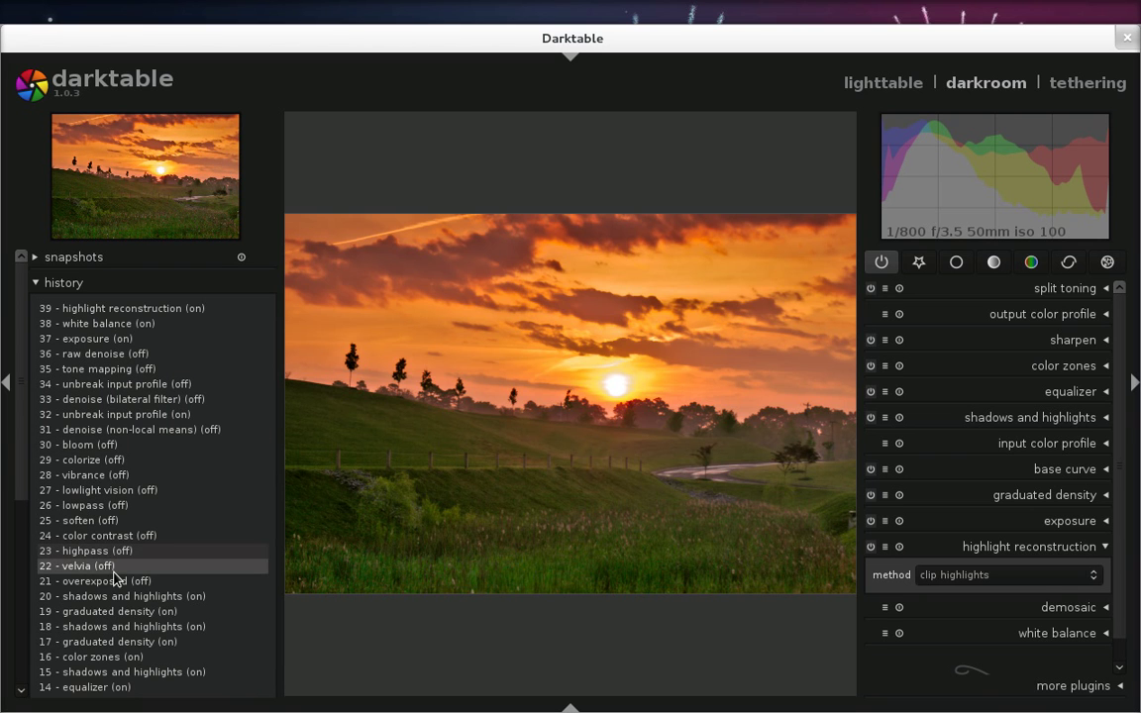
{"action": "left_click", "coordinate": [143, 626]}
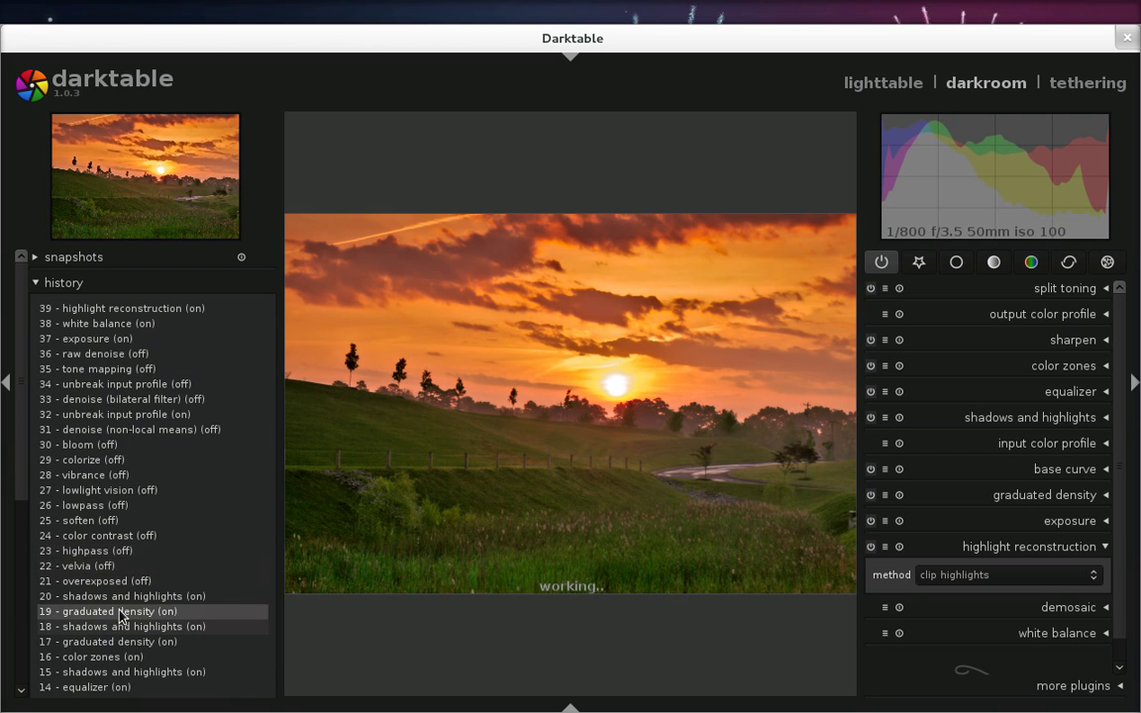
Return to history step 39, hide the history panel and switch to lighttable.
{"action": "left_click", "coordinate": [124, 309]}
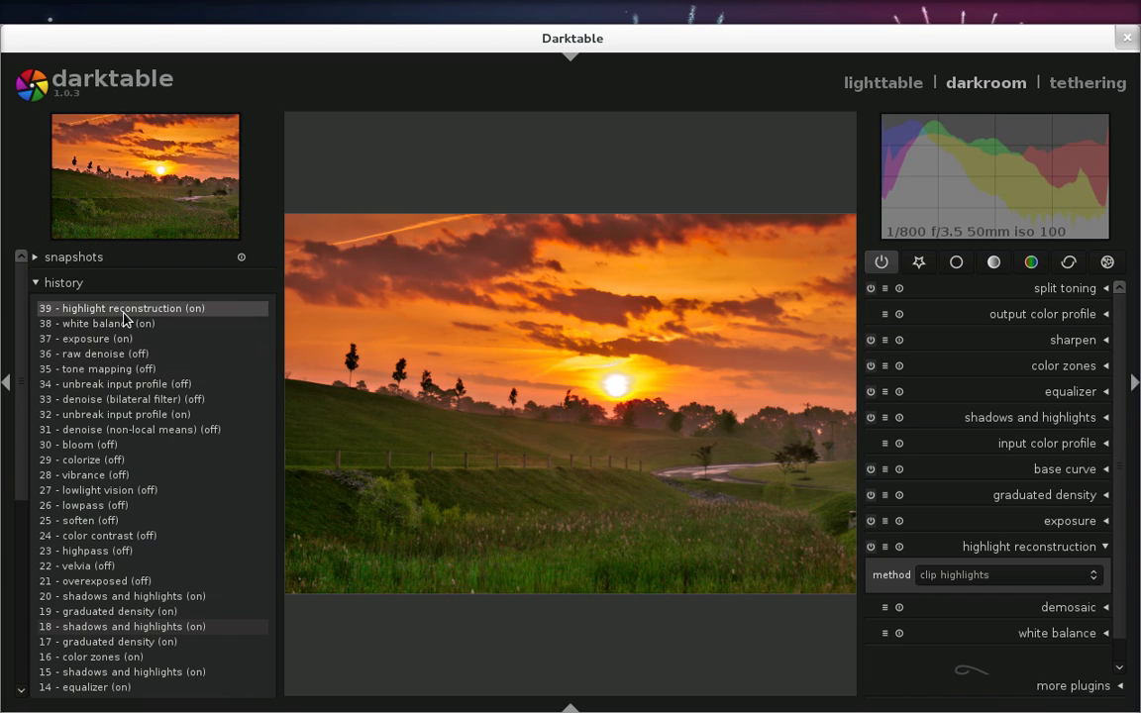
{"action": "left_click", "coordinate": [7, 382]}
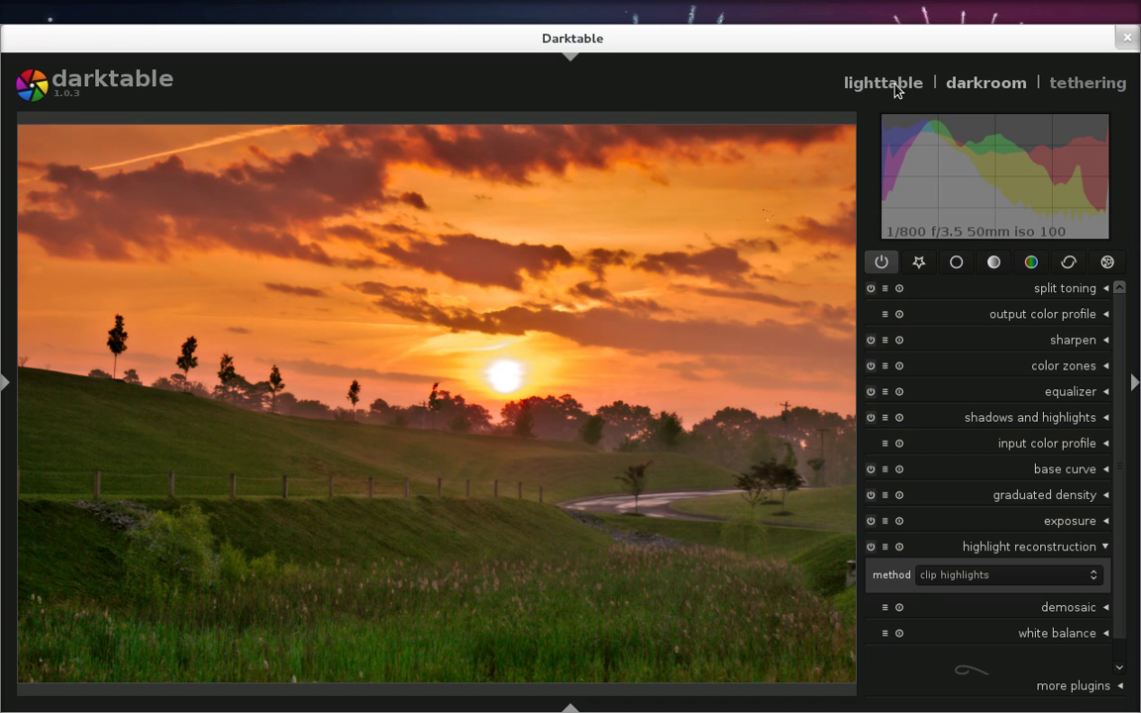
{"action": "left_click", "coordinate": [897, 87]}
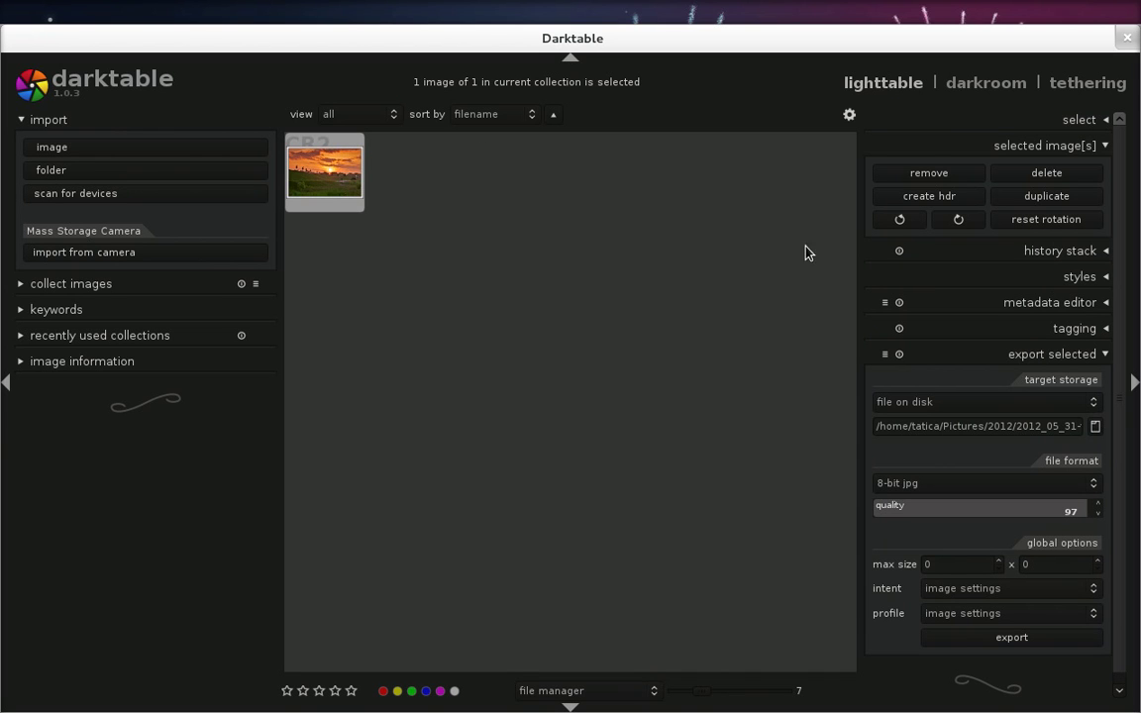
Collapse the selected-image actions and hide the left panel to widen thumbnails.
{"action": "left_click", "coordinate": [940, 140]}
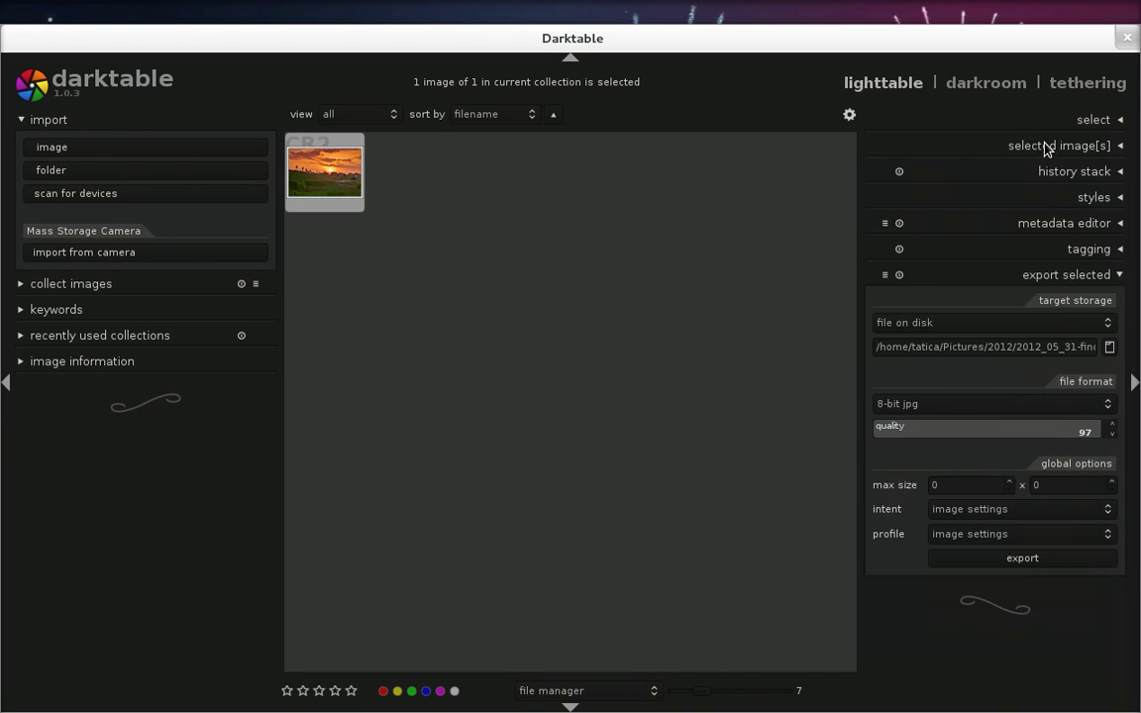
{"action": "left_click", "coordinate": [1079, 275]}
{"action": "left_click", "coordinate": [1079, 275]}
{"action": "left_click", "coordinate": [6, 342]}
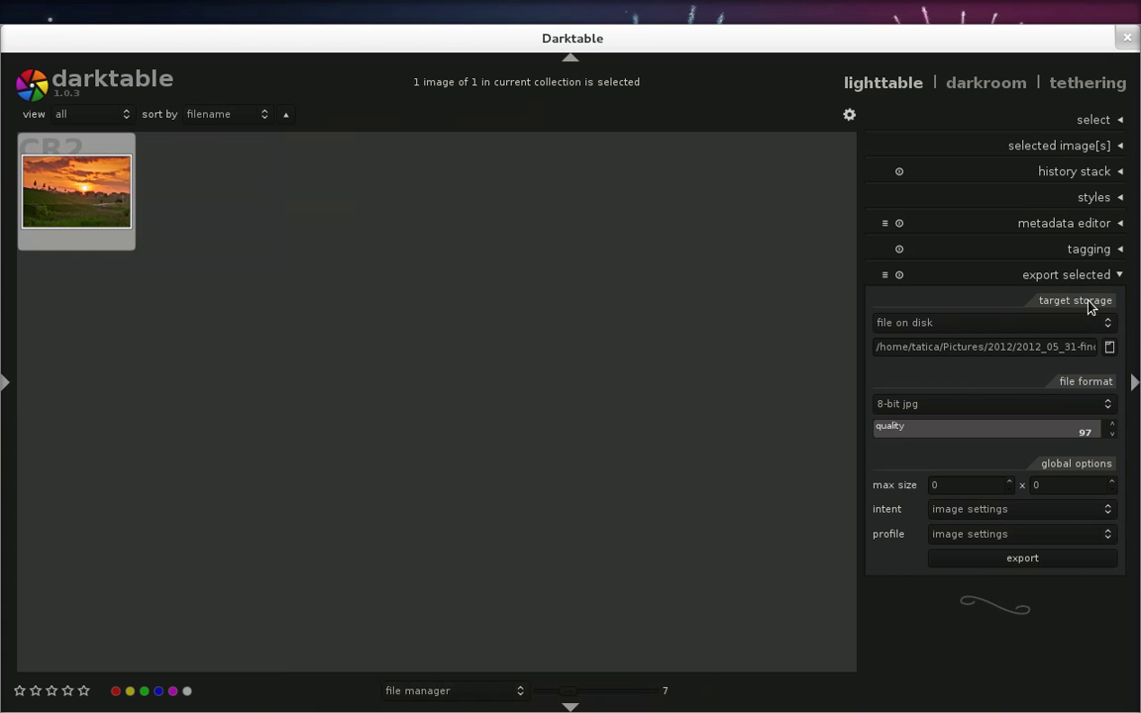
Set the export target directory to Pictures/Friends.
{"action": "left_click", "coordinate": [1110, 348]}
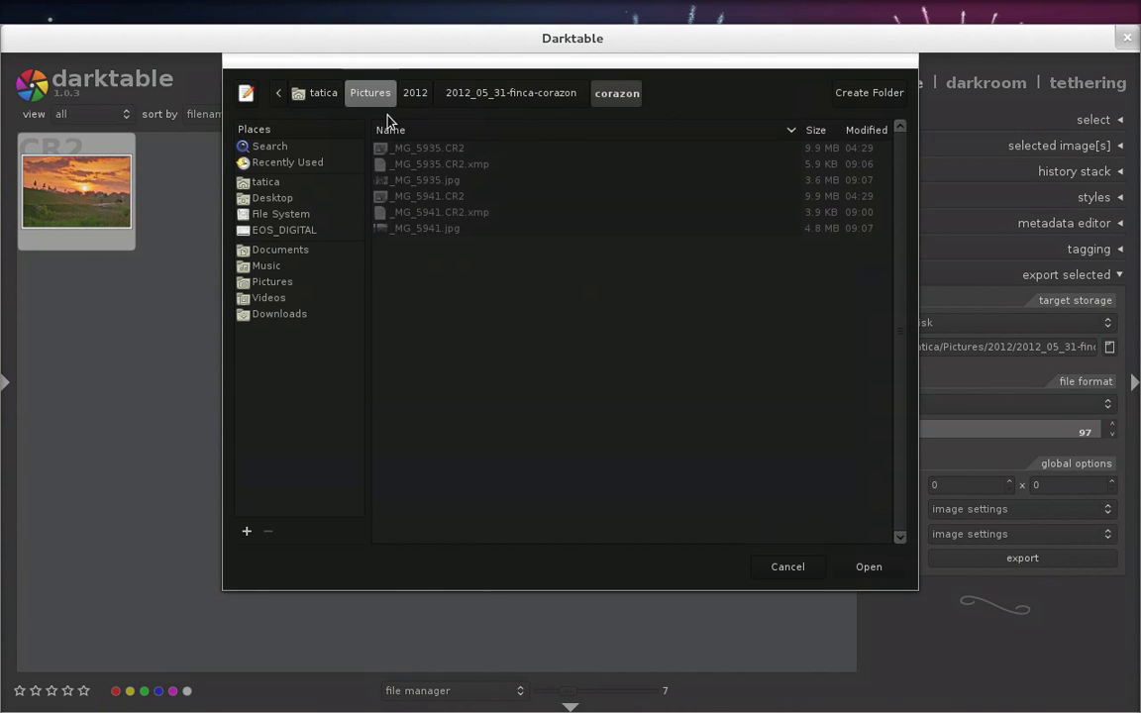
{"action": "left_click", "coordinate": [426, 95]}
{"action": "left_click", "coordinate": [381, 93]}
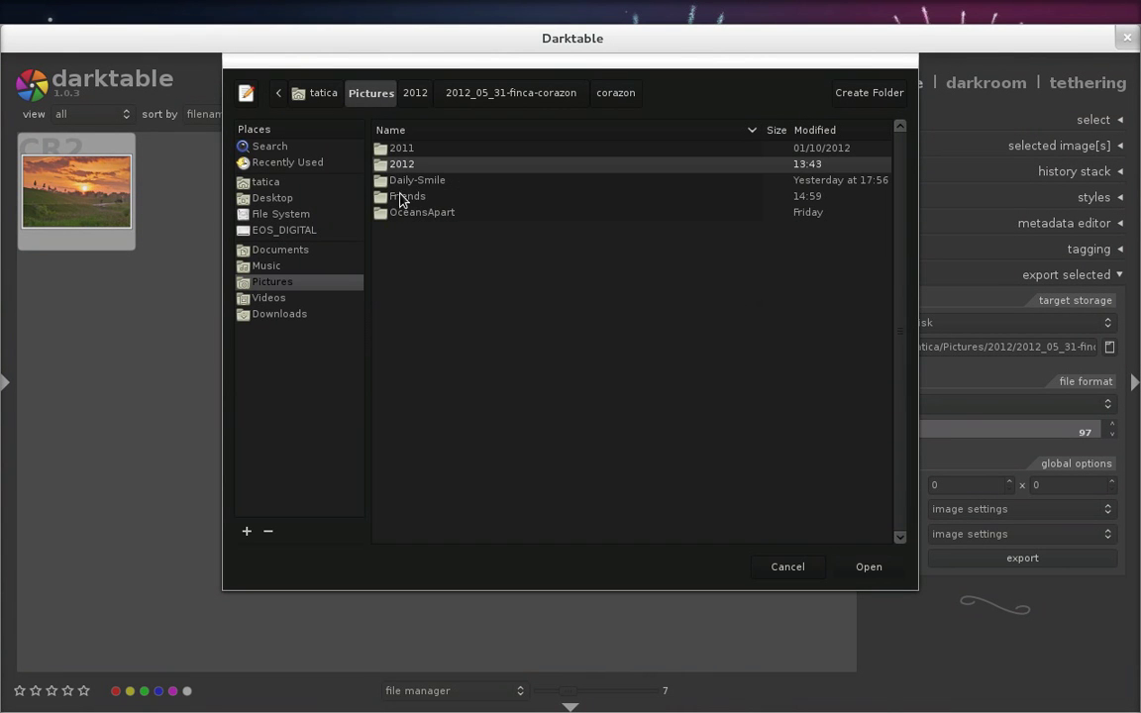
{"action": "double_click", "coordinate": [427, 198]}
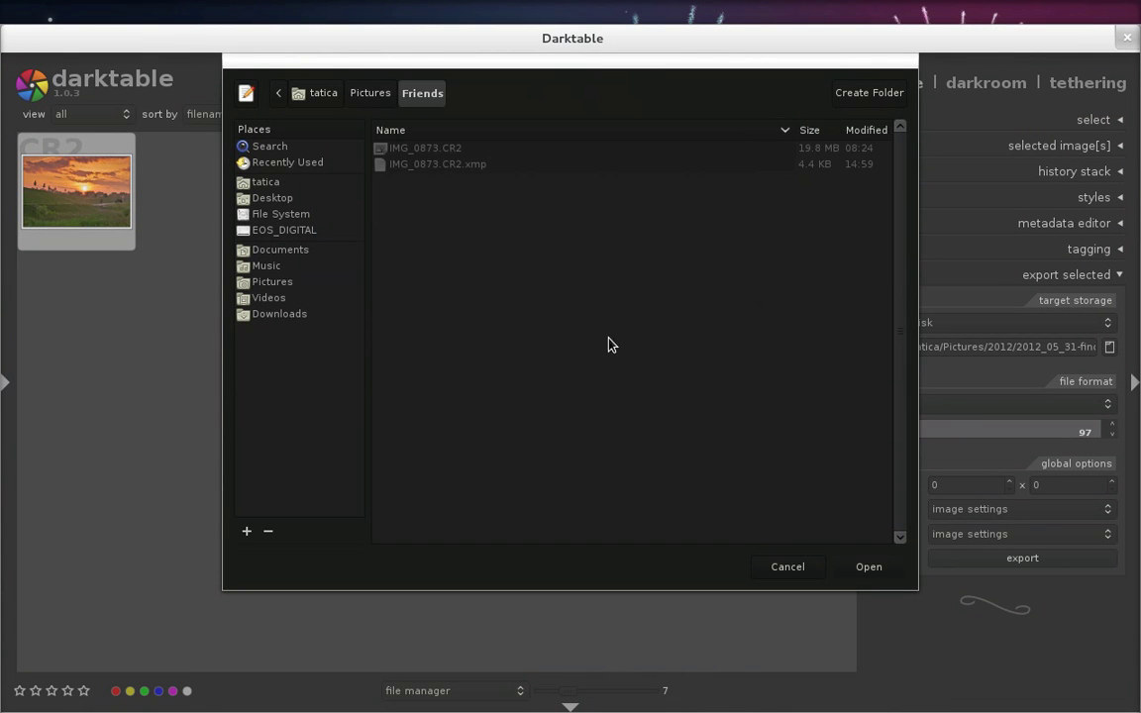
{"action": "left_click", "coordinate": [863, 566]}
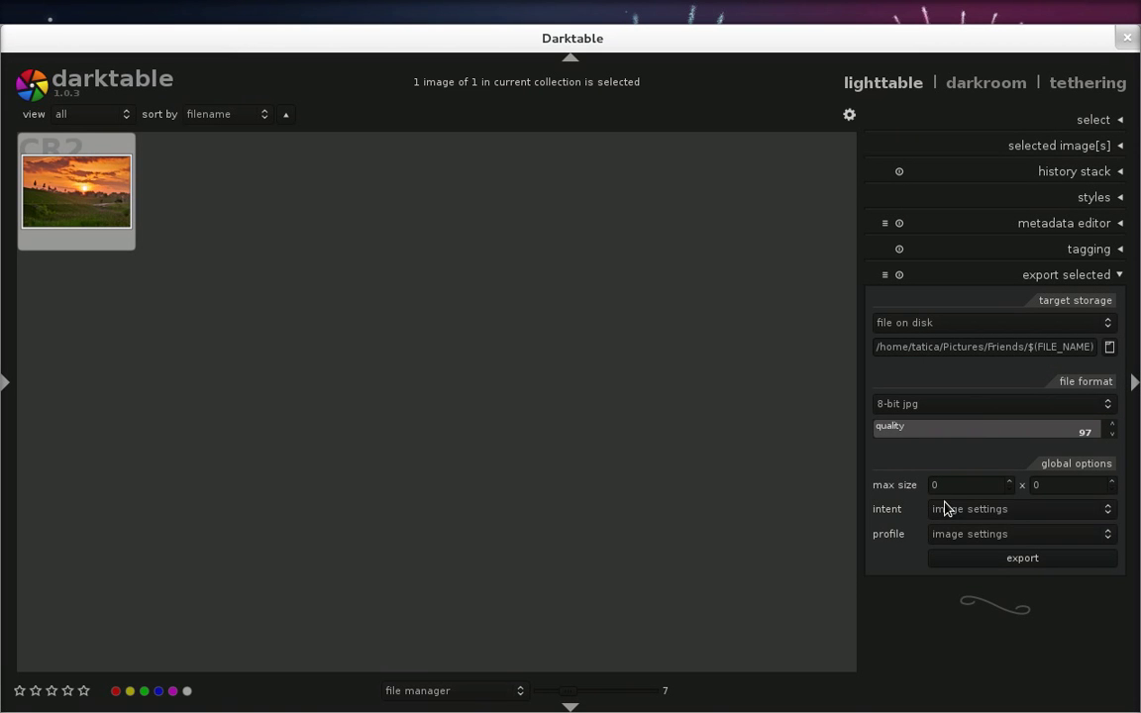
Export the edited sunset as an 8-bit JPG into Pictures/Friends.
{"action": "left_click", "coordinate": [998, 566]}
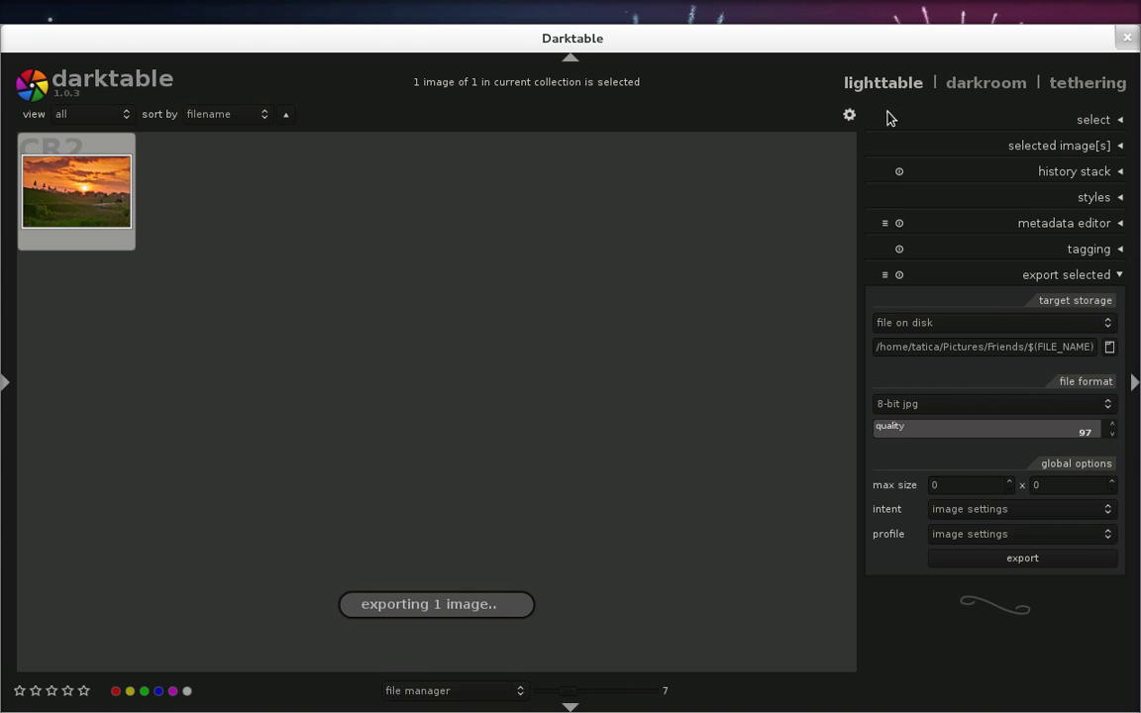
Show the Friends folder in Files and start the export from darktable.
{"action": "key", "text": "alt+Tab"}
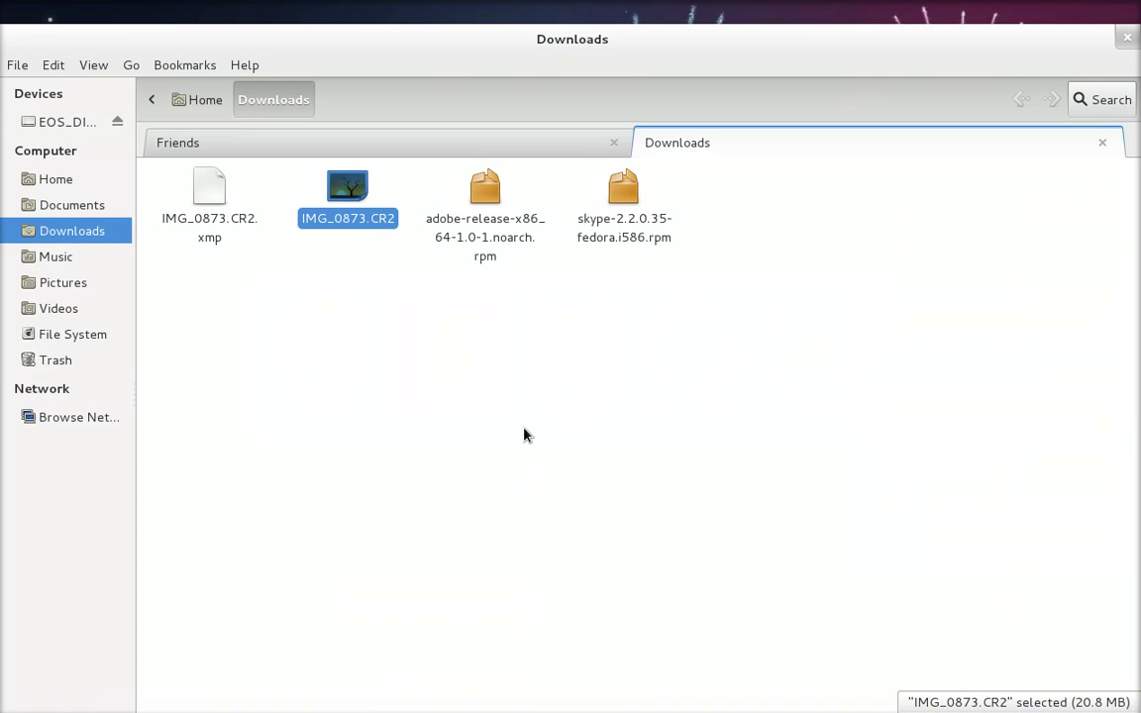
{"action": "left_click", "coordinate": [263, 148]}
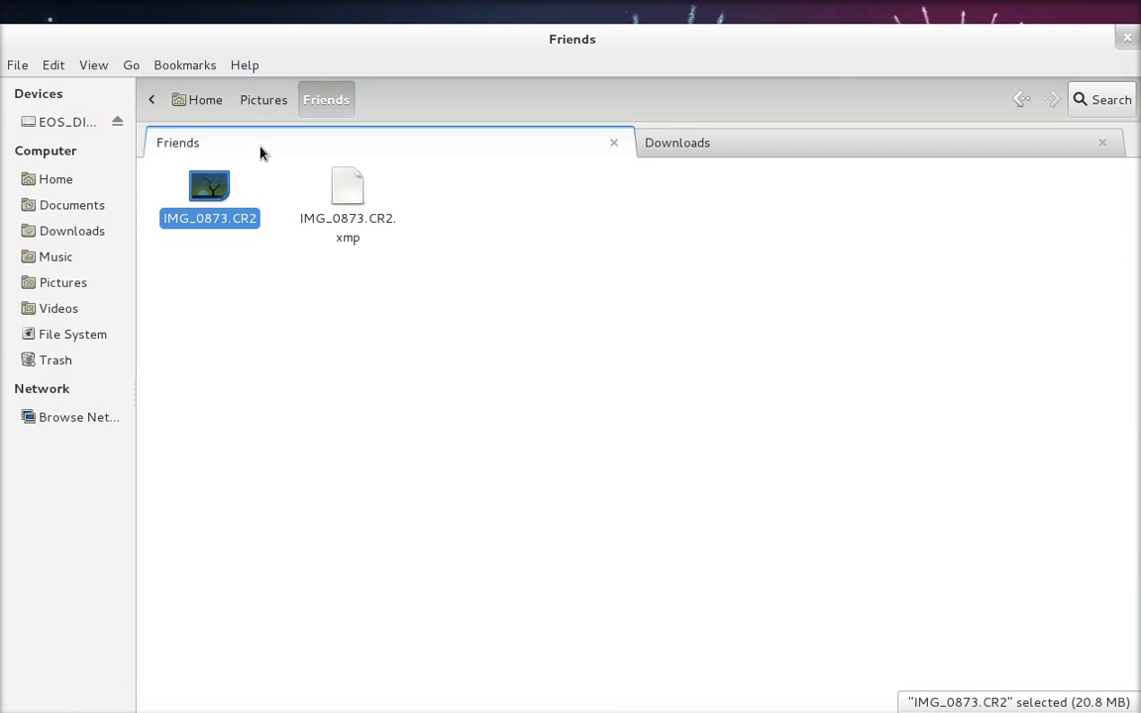
{"action": "key", "text": "alt+Tab"}
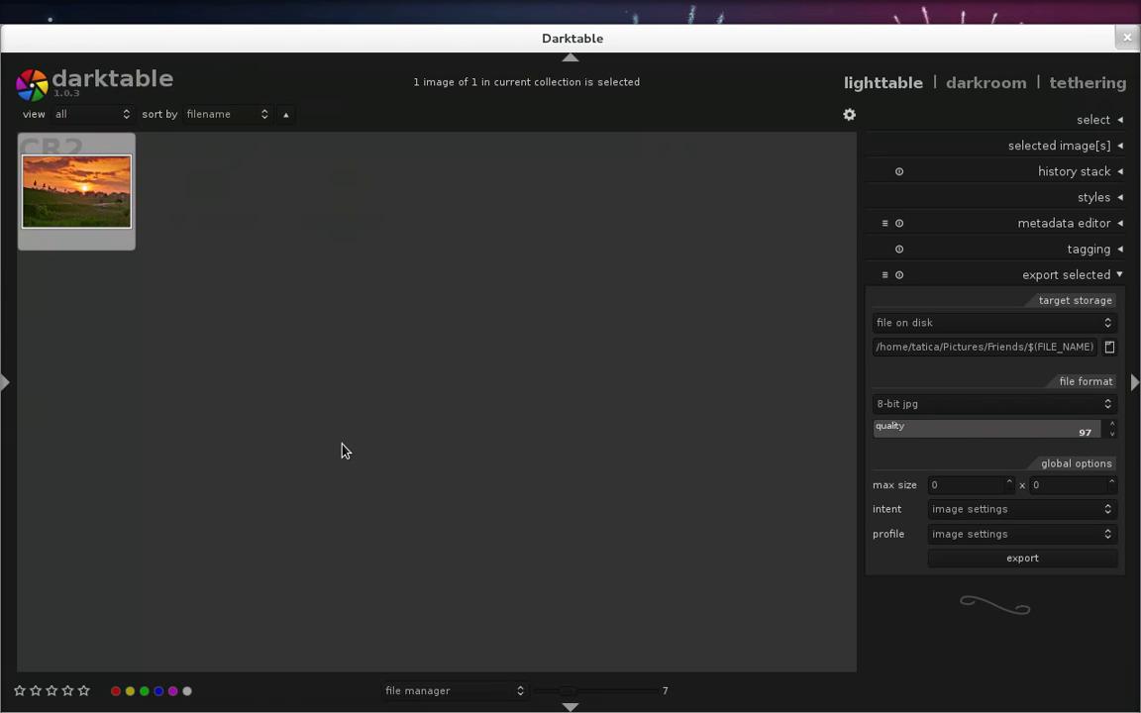
{"action": "key", "text": "alt+Tab"}
{"action": "key", "text": "alt+Tab"}
{"action": "left_click", "coordinate": [5, 384]}
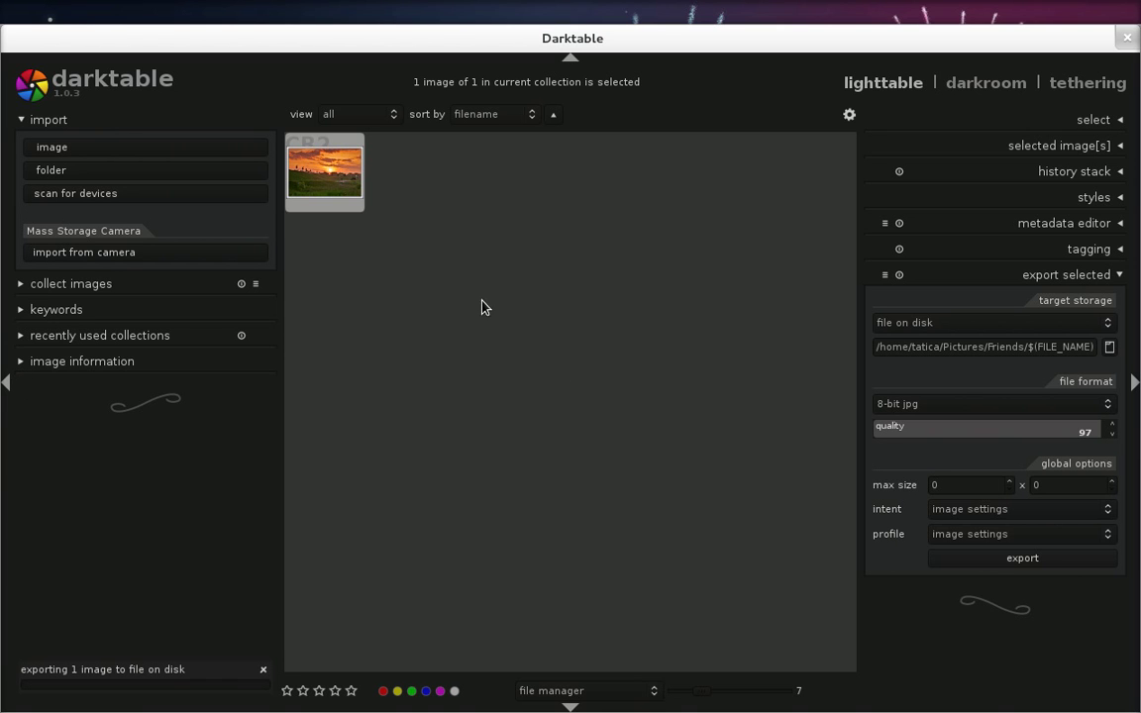
{"action": "key", "text": "alt+Tab"}
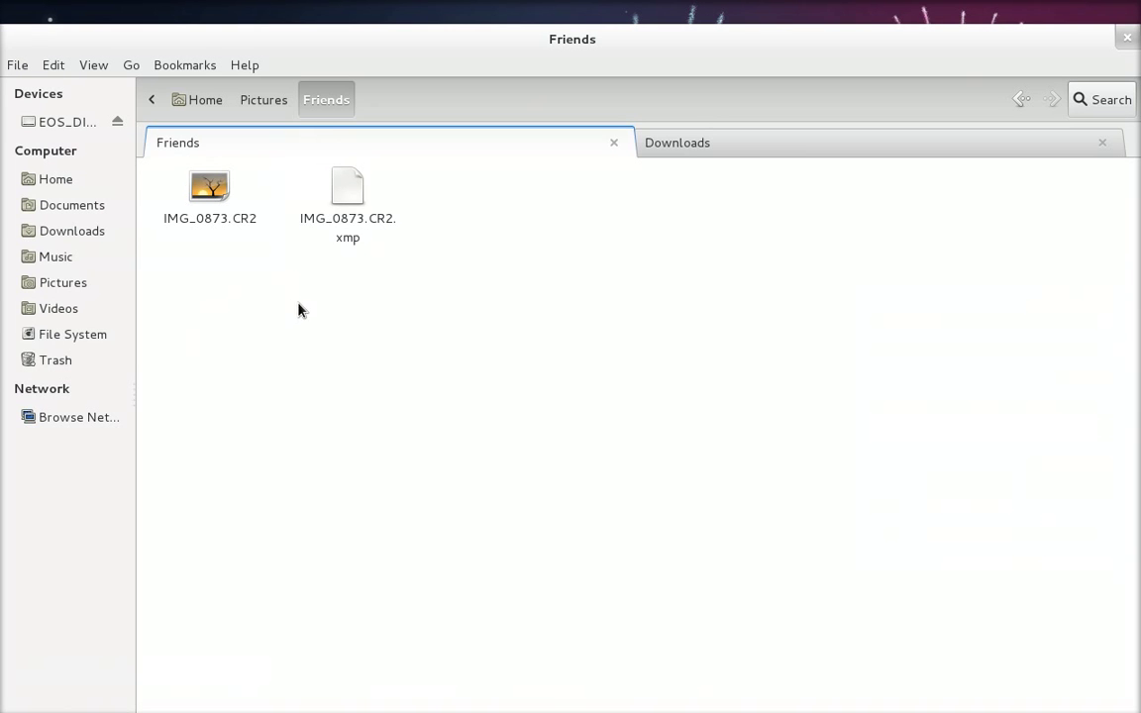
{"action": "key", "text": "alt+Tab"}
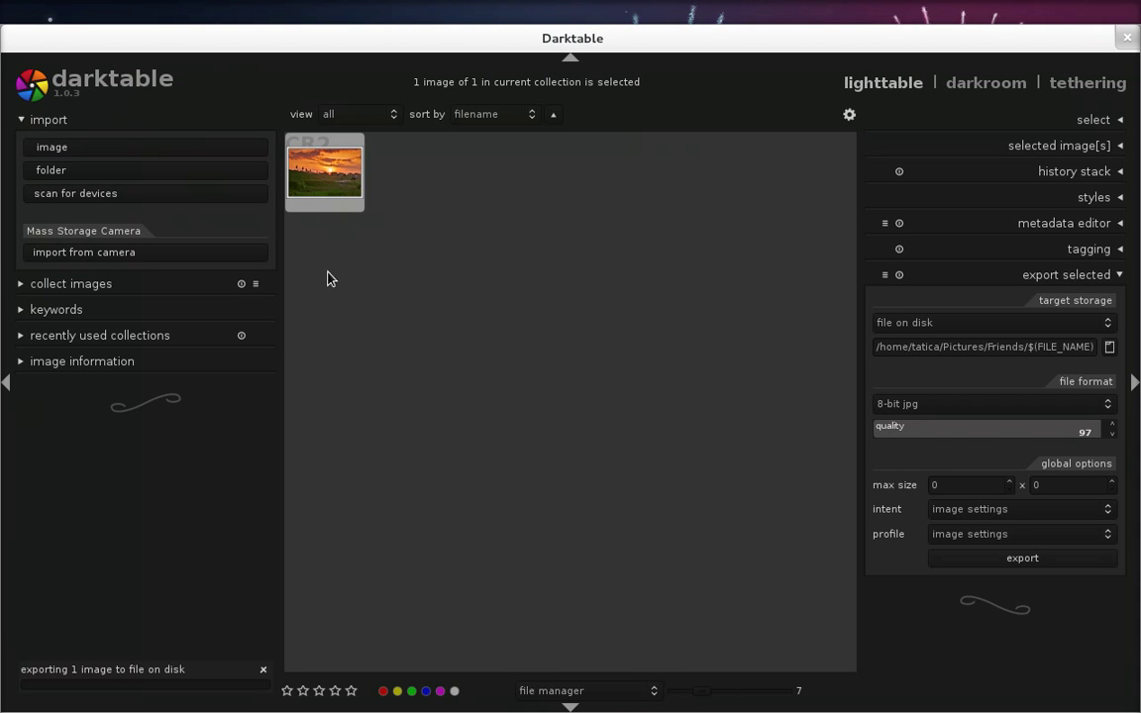
{"action": "key", "text": "alt+Tab"}
Select the xmp sidecar and IMG_0873.CR2 in Friends to check their details.
{"action": "left_click_drag", "start_coordinate": [392, 309], "coordinate": [364, 236]}
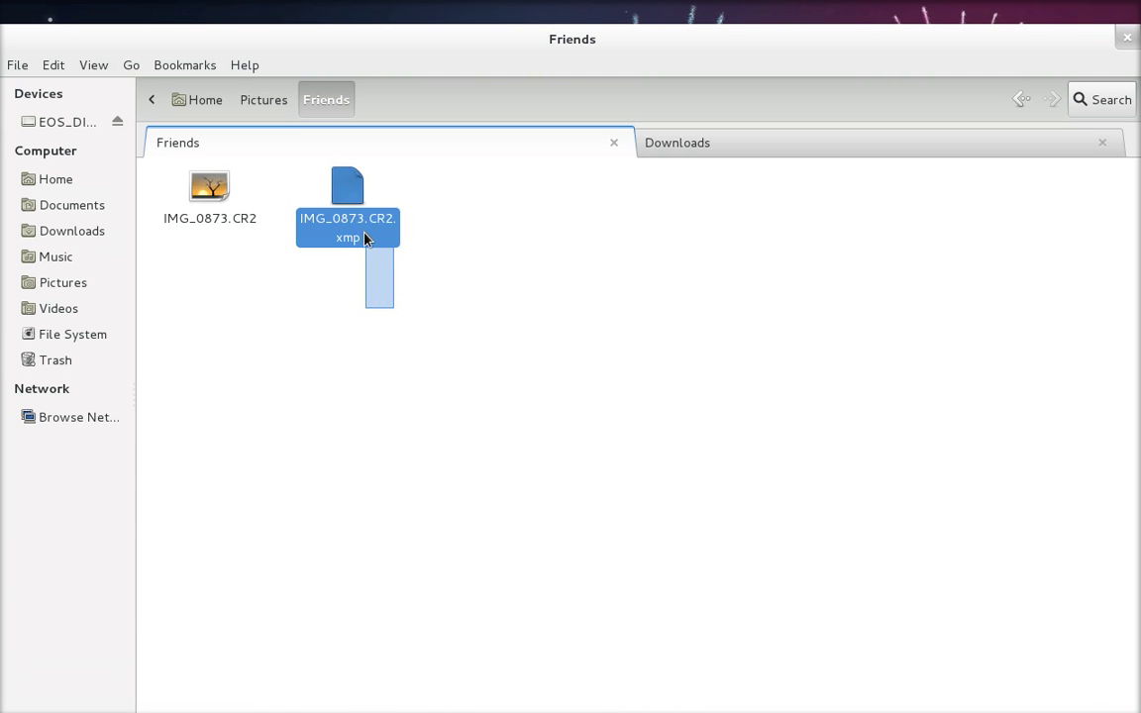
{"action": "left_click", "coordinate": [298, 331]}
{"action": "left_click_drag", "start_coordinate": [310, 294], "coordinate": [346, 217]}
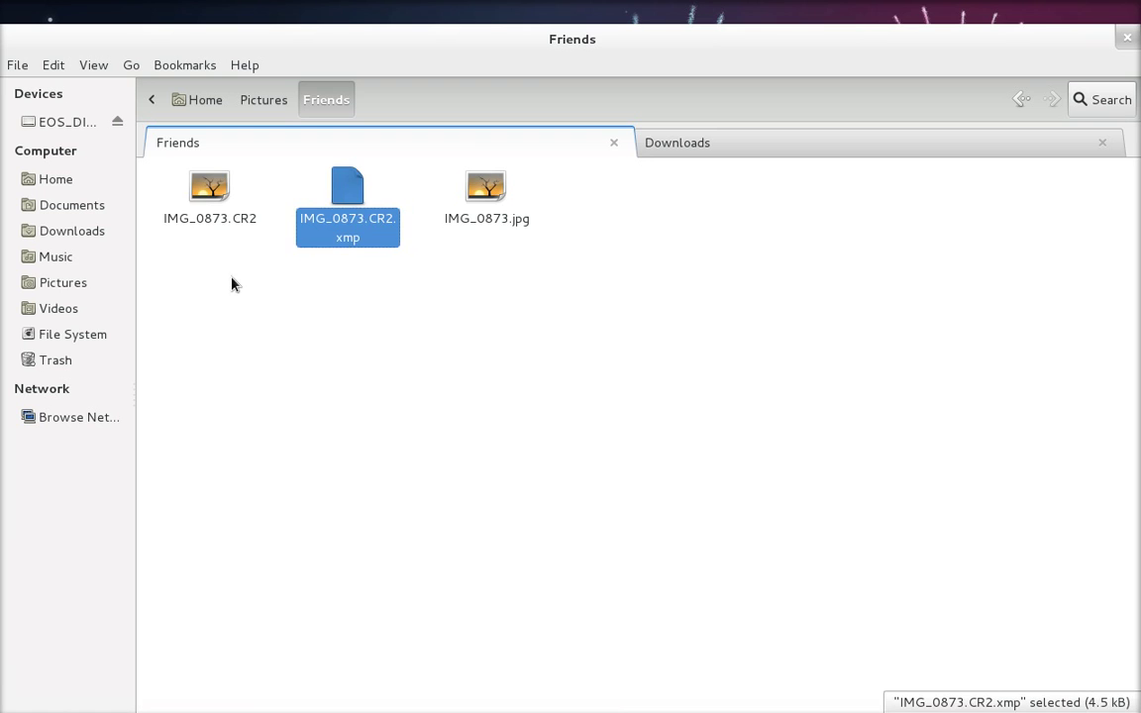
{"action": "left_click_drag", "start_coordinate": [231, 285], "coordinate": [379, 193]}
{"action": "left_click_drag", "start_coordinate": [324, 364], "coordinate": [348, 223]}
{"action": "left_click_drag", "start_coordinate": [353, 285], "coordinate": [336, 317]}
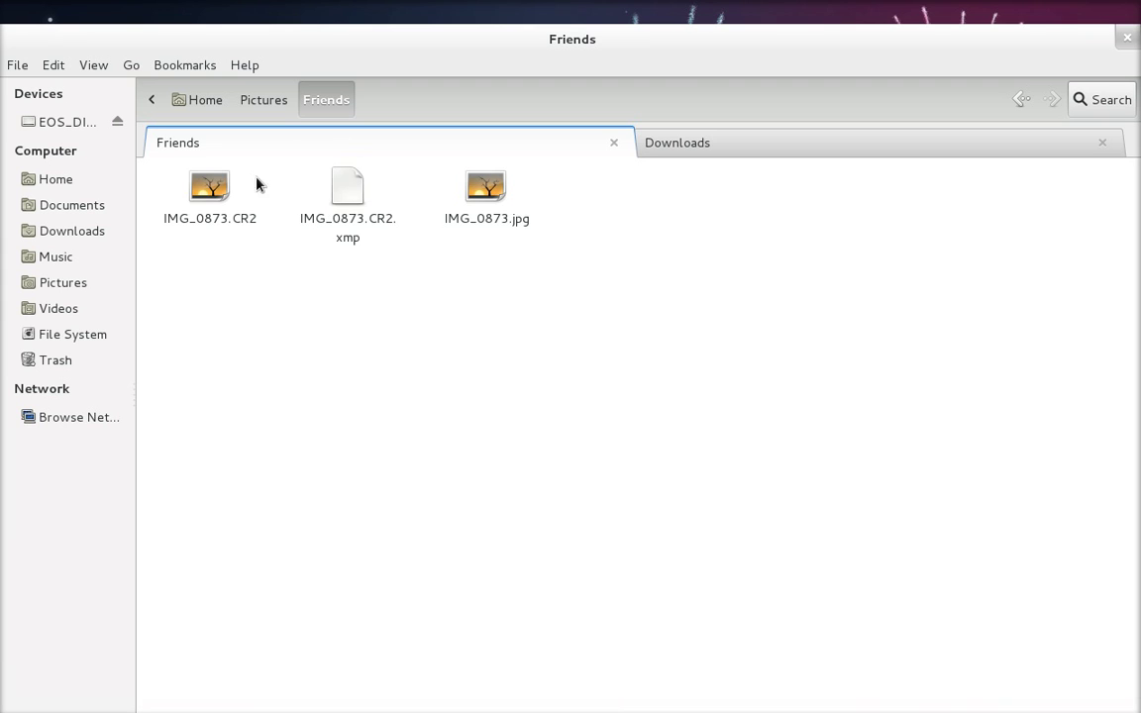
{"action": "left_click_drag", "start_coordinate": [235, 250], "coordinate": [232, 216]}
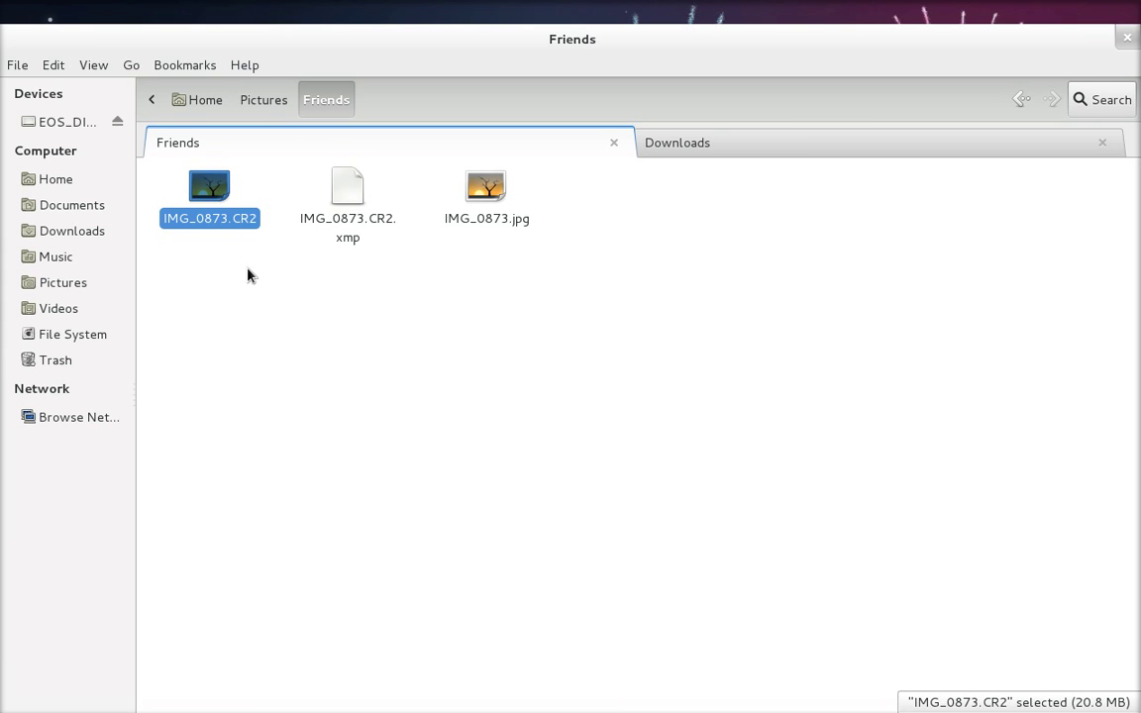
{"action": "left_click_drag", "start_coordinate": [213, 286], "coordinate": [220, 338]}
Close darktable and compare the Downloads and Friends folders.
{"action": "key", "text": "alt+Tab"}
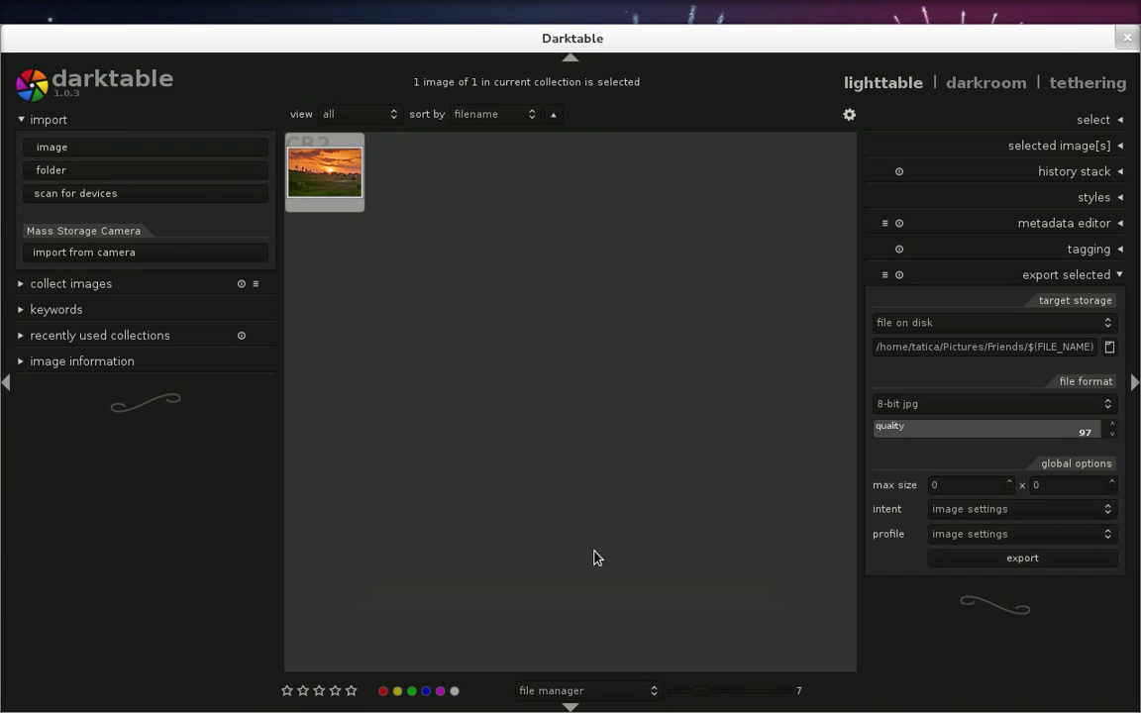
{"action": "left_click", "coordinate": [1126, 39]}
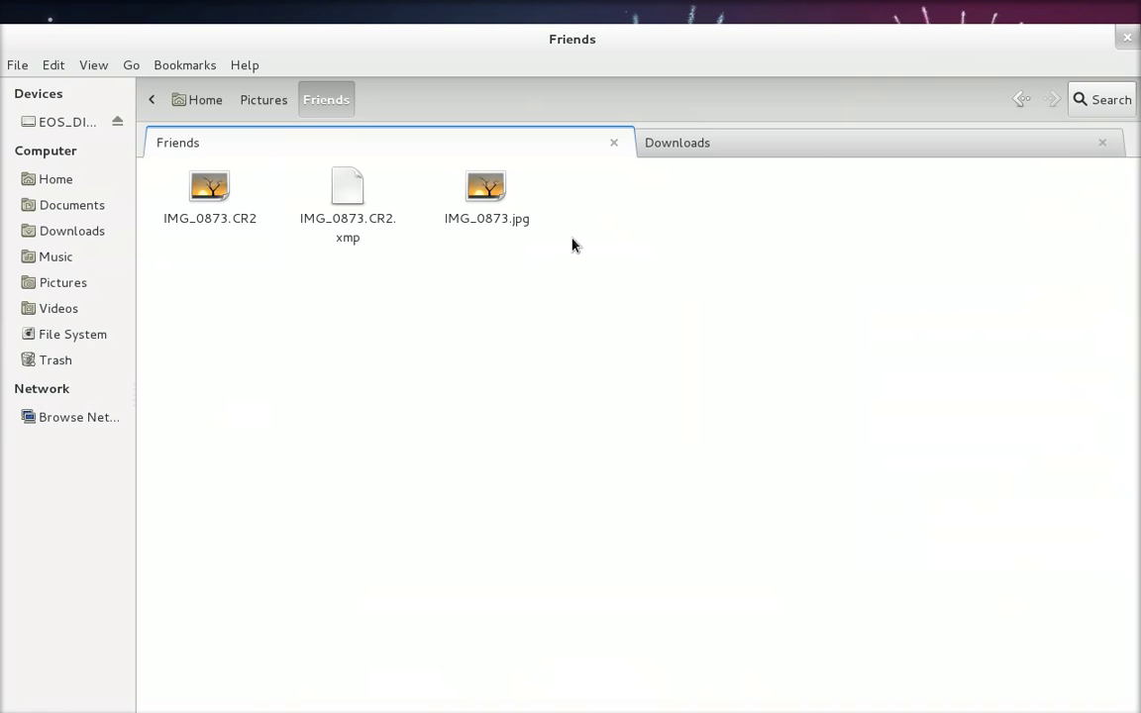
{"action": "left_click", "coordinate": [762, 149]}
{"action": "left_click", "coordinate": [402, 149]}
{"action": "left_click", "coordinate": [738, 142]}
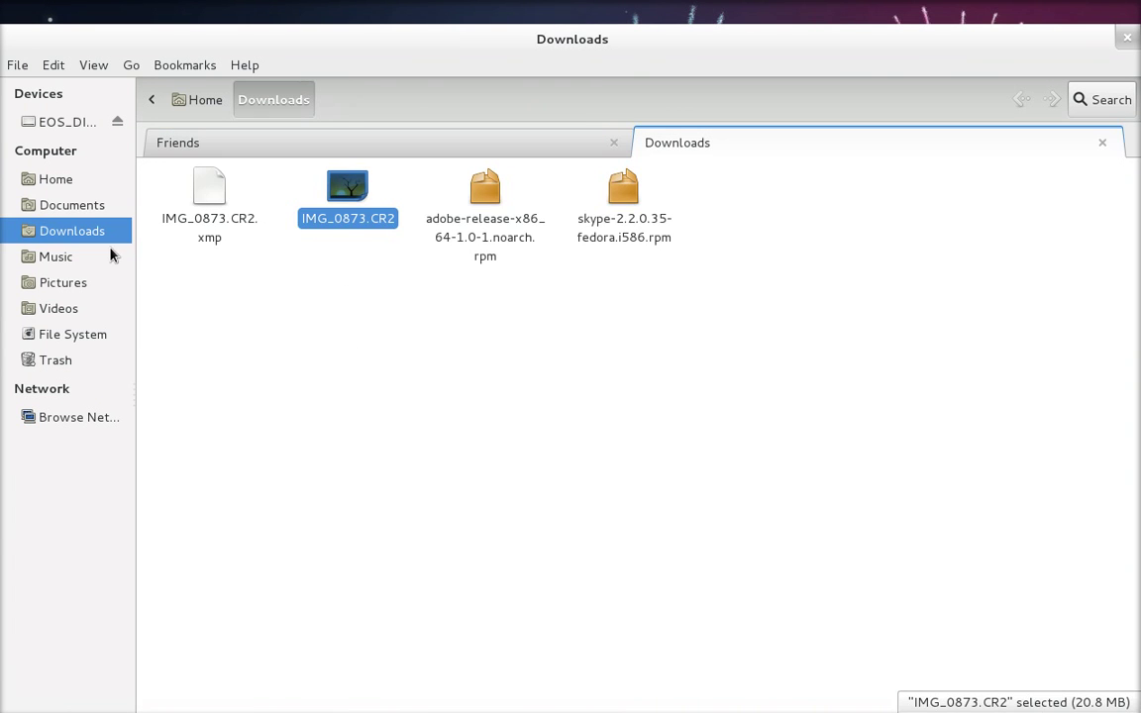
{"action": "left_click", "coordinate": [282, 149]}
Open IMG_0873.jpg in Image Viewer to inspect the 5198 × 3462 export.
{"action": "double_click", "coordinate": [485, 190]}
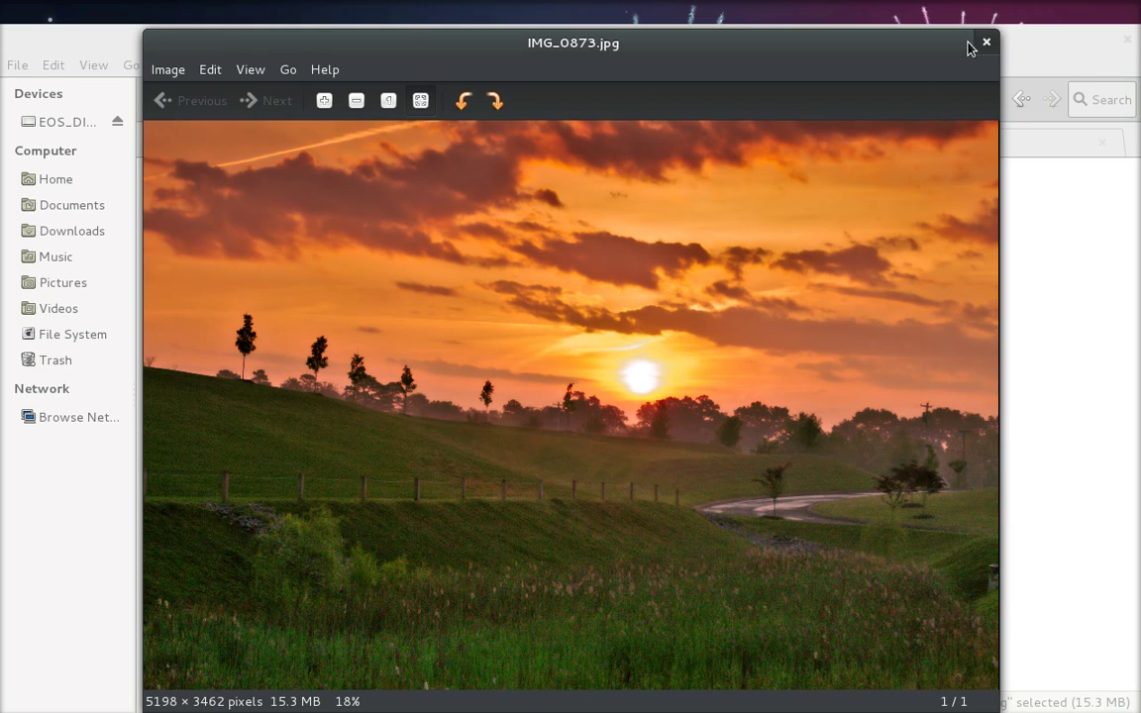
Scroll through the Flickr photostream and back to top, then switch to darktable.org.
{"action": "key", "text": "alt+Tab"}
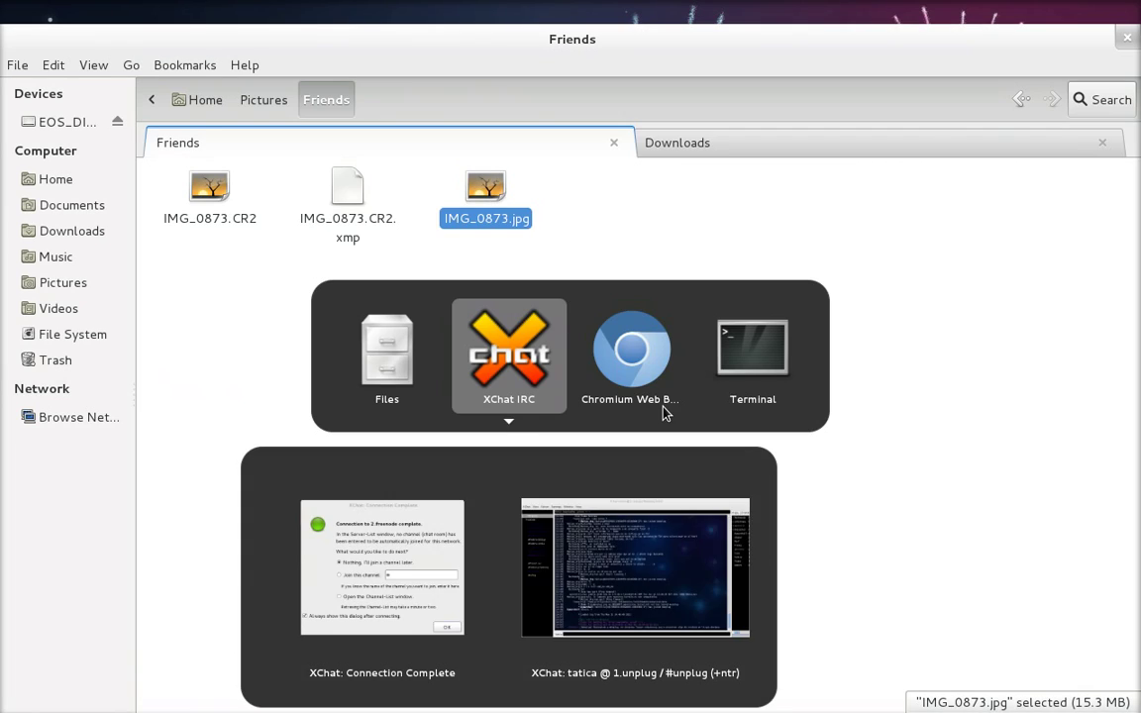
{"action": "key", "text": "alt+Tab"}
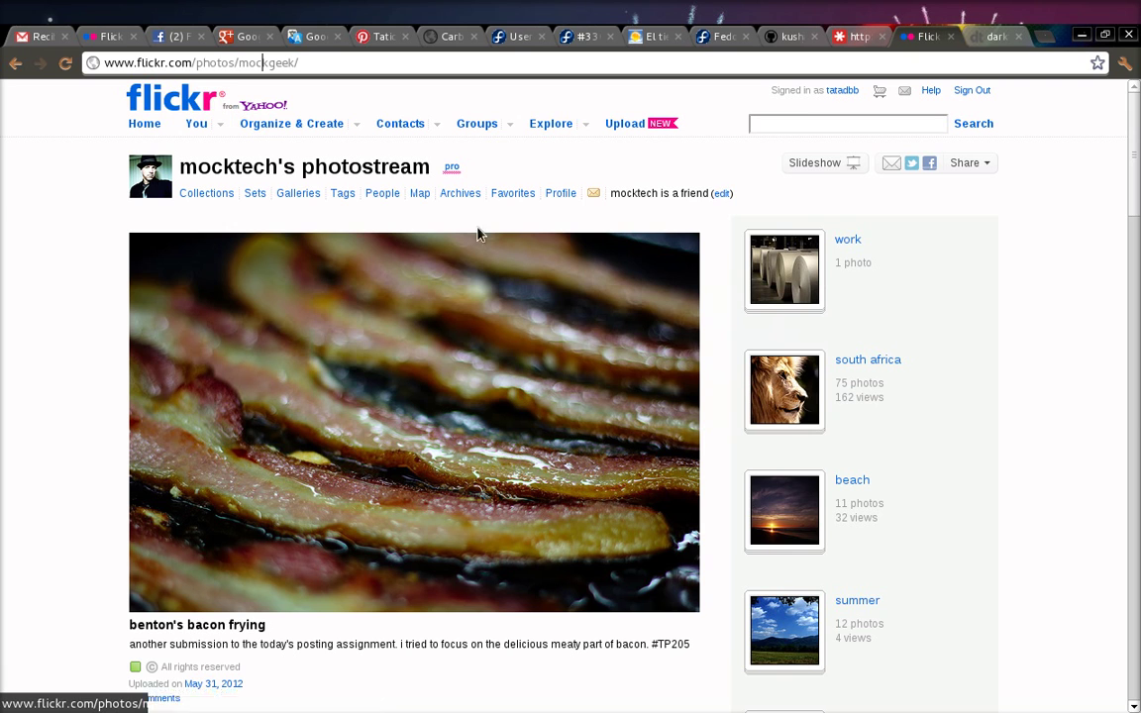
{"action": "triple_click", "coordinate": [656, 191]}
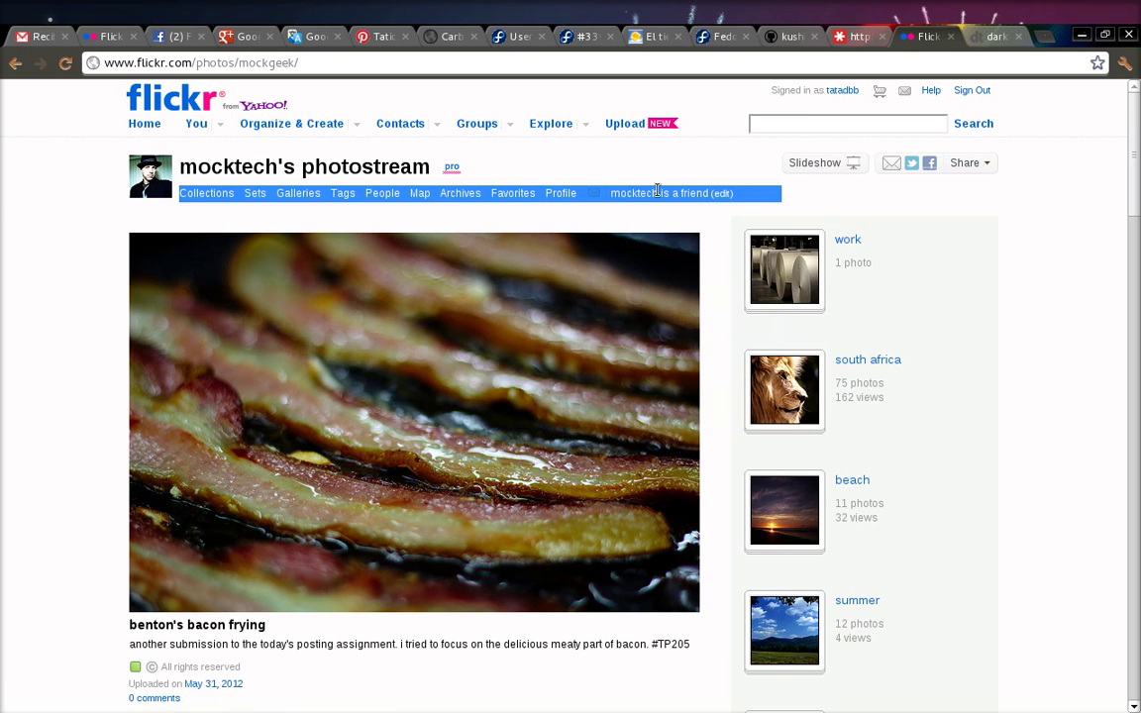
{"action": "left_click", "coordinate": [657, 191]}
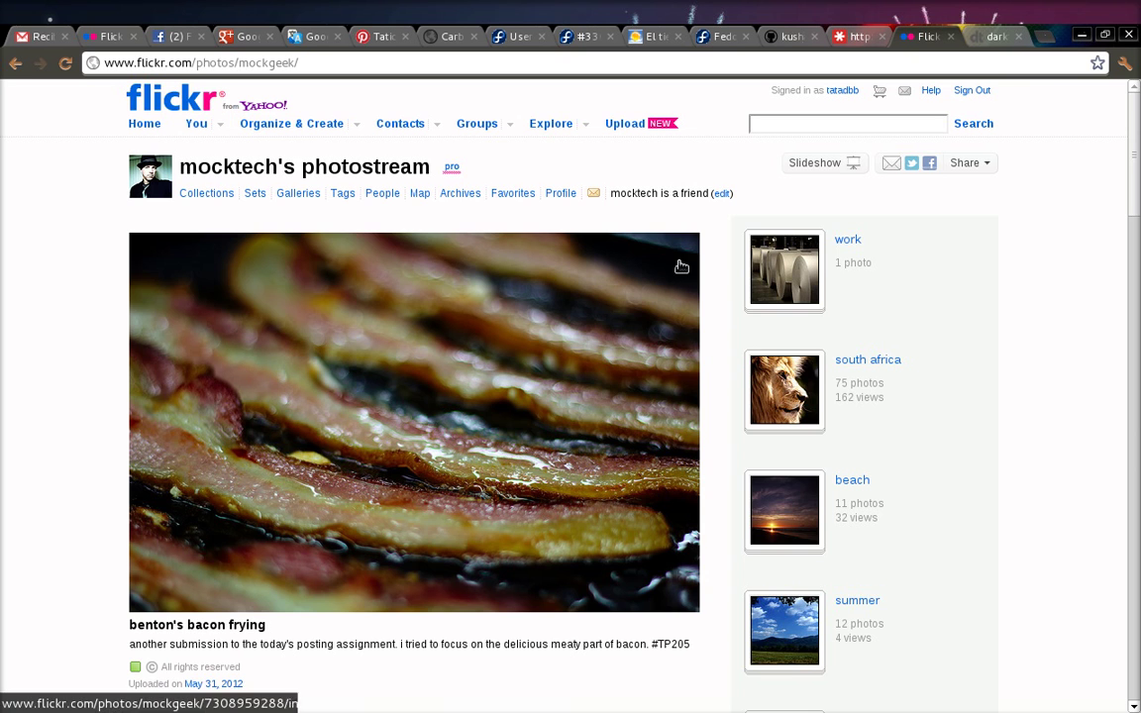
{"action": "scroll", "coordinate": [727, 407], "scroll_direction": "down", "scroll_amount": 15}
{"action": "scroll", "coordinate": [728, 405], "scroll_direction": "down", "scroll_amount": 12}
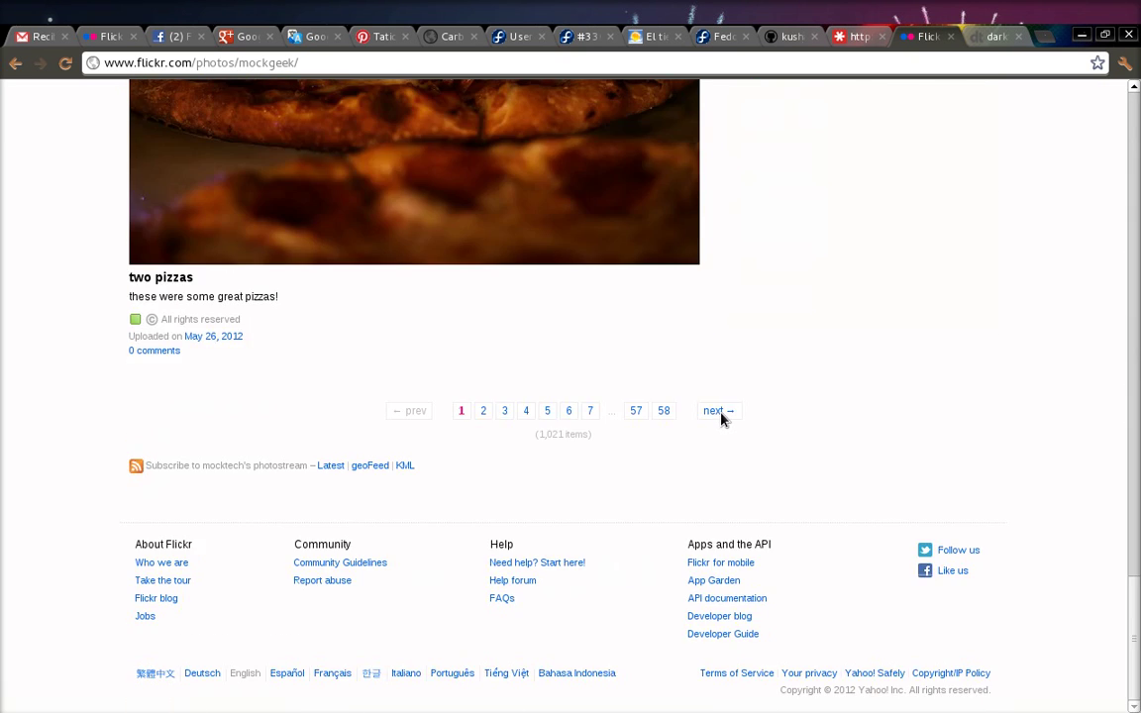
{"action": "key", "text": "Home"}
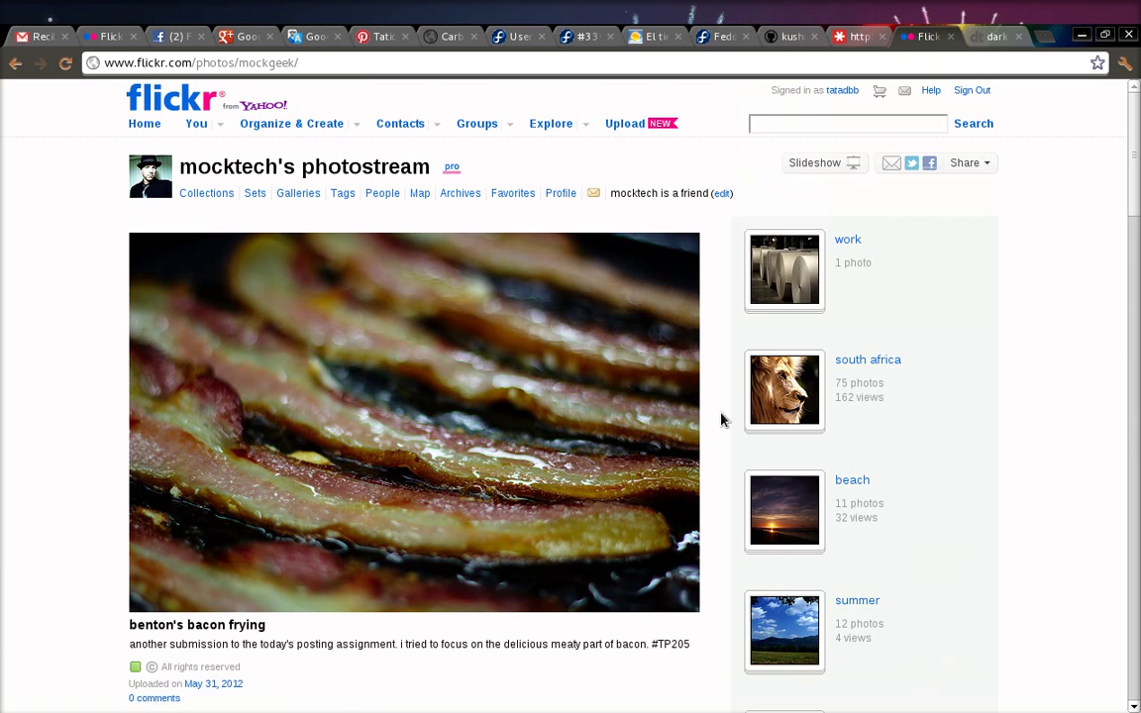
{"action": "left_click", "coordinate": [994, 39]}
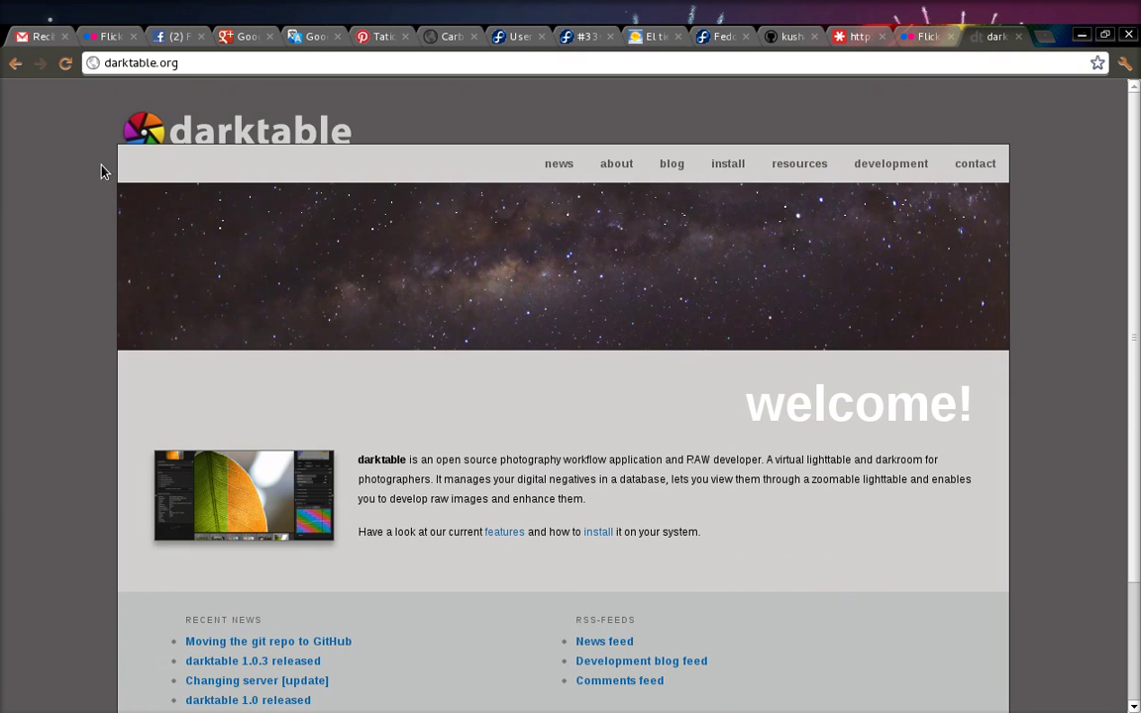
Browse the darktable.org homepage and its resources and development menus, then switch to XChat.
{"action": "scroll", "coordinate": [102, 188], "scroll_direction": "down", "scroll_amount": 3}
{"action": "scroll", "coordinate": [109, 203], "scroll_direction": "up", "scroll_amount": 2}
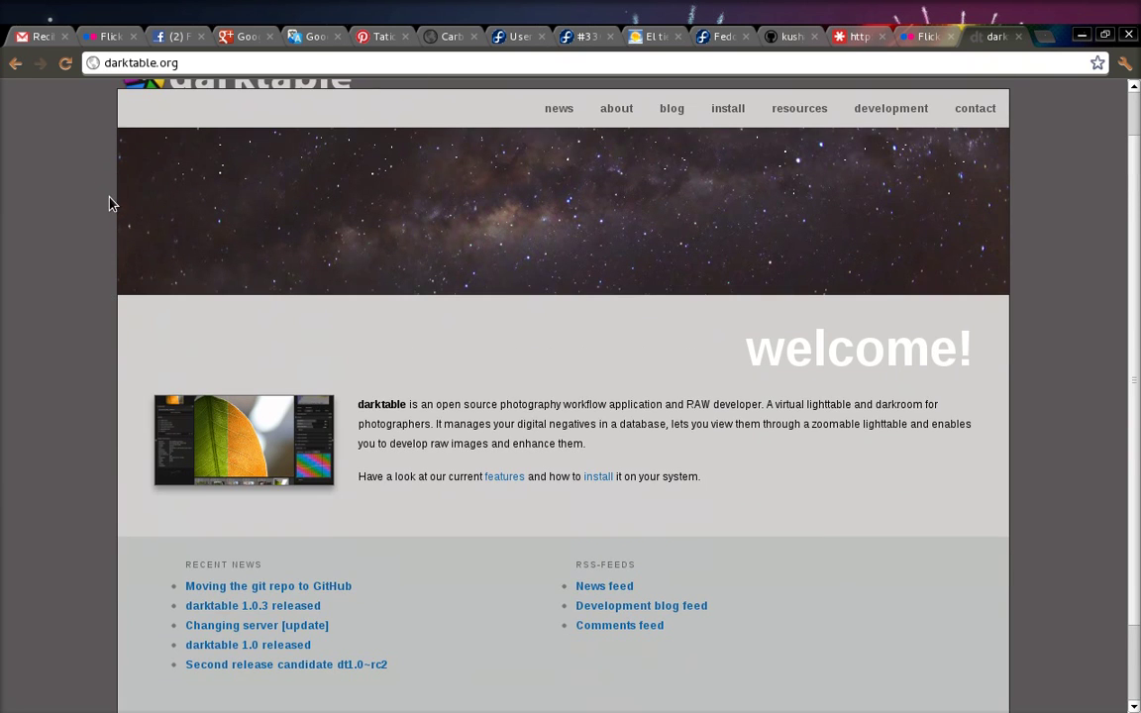
{"action": "scroll", "coordinate": [683, 297], "scroll_direction": "up", "scroll_amount": 1}
{"action": "mouse_move", "coordinate": [797, 160]}
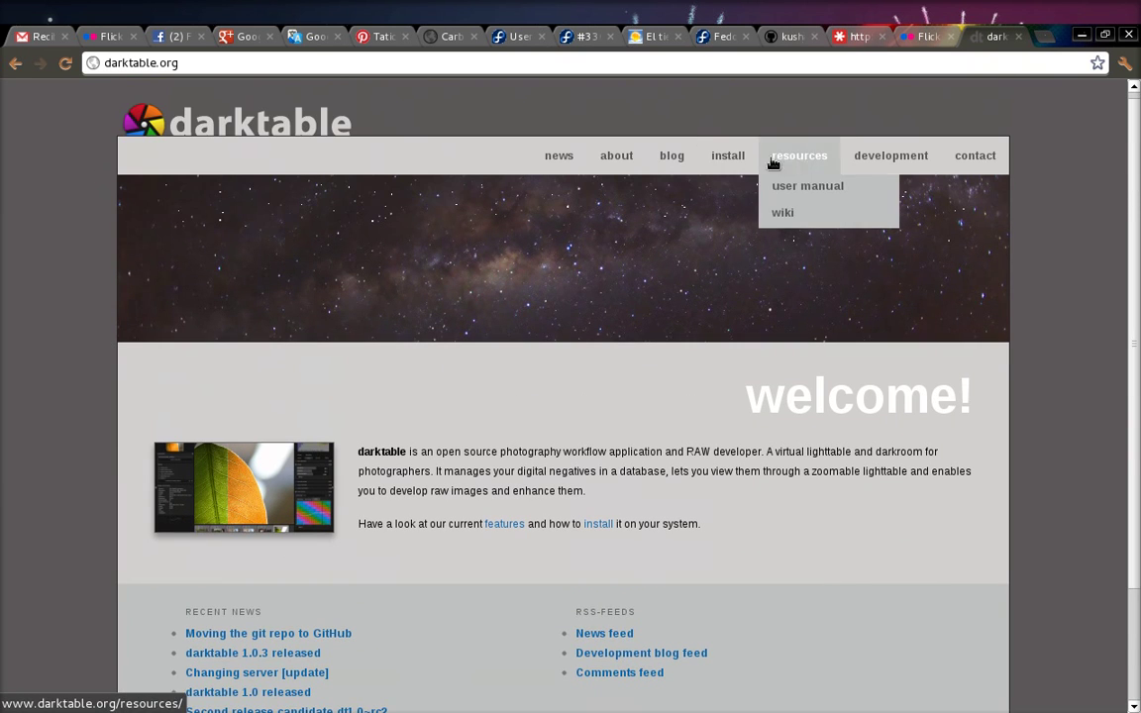
{"action": "mouse_move", "coordinate": [880, 159]}
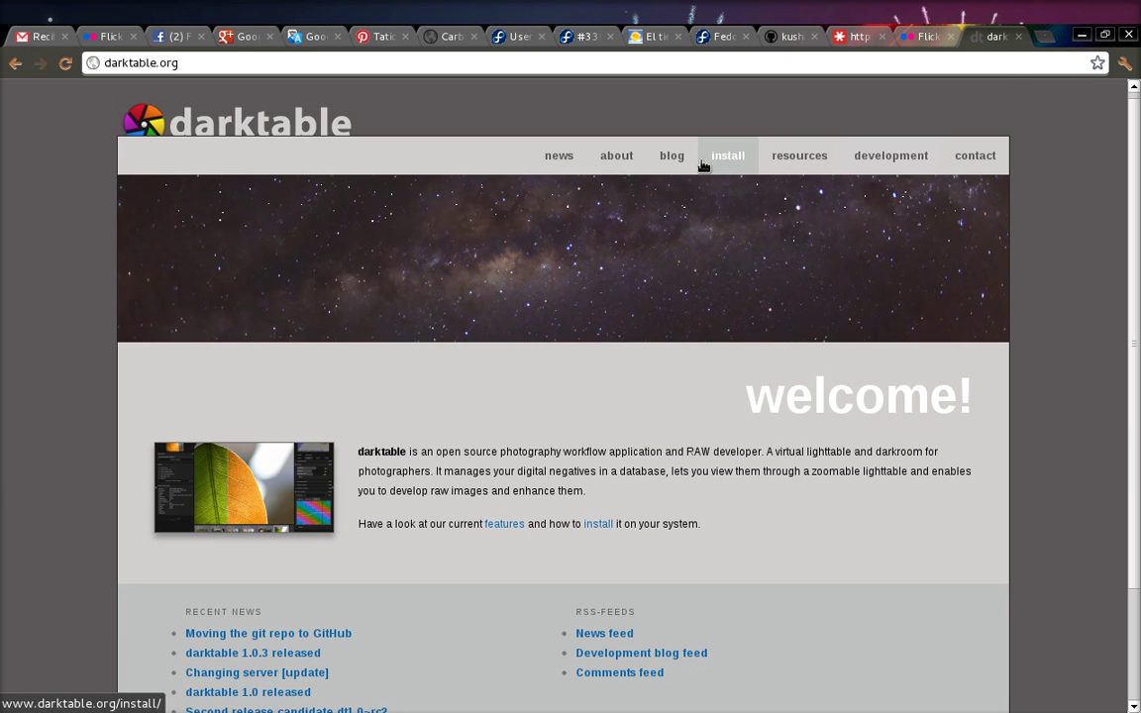
{"action": "key", "text": "alt+Tab"}
{"action": "key", "text": "alt+Tab"}
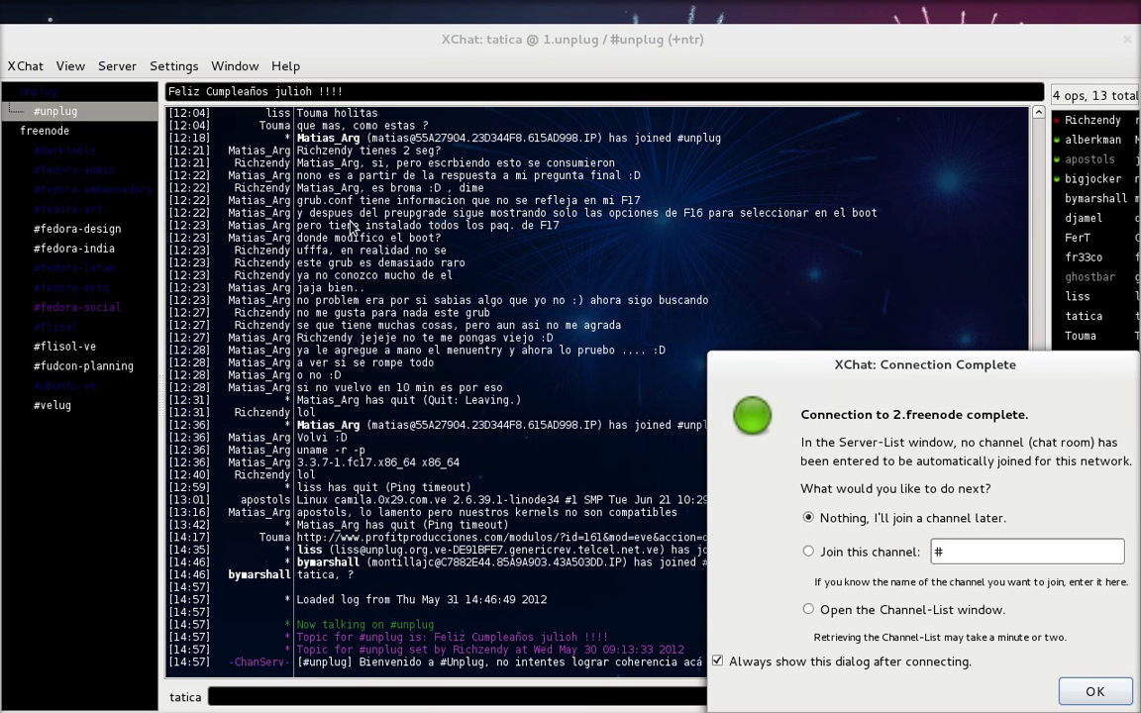
Dismiss the connection notice, post 'hello :)' in #darktable, and return to Chromium.
{"action": "key", "text": "Return"}
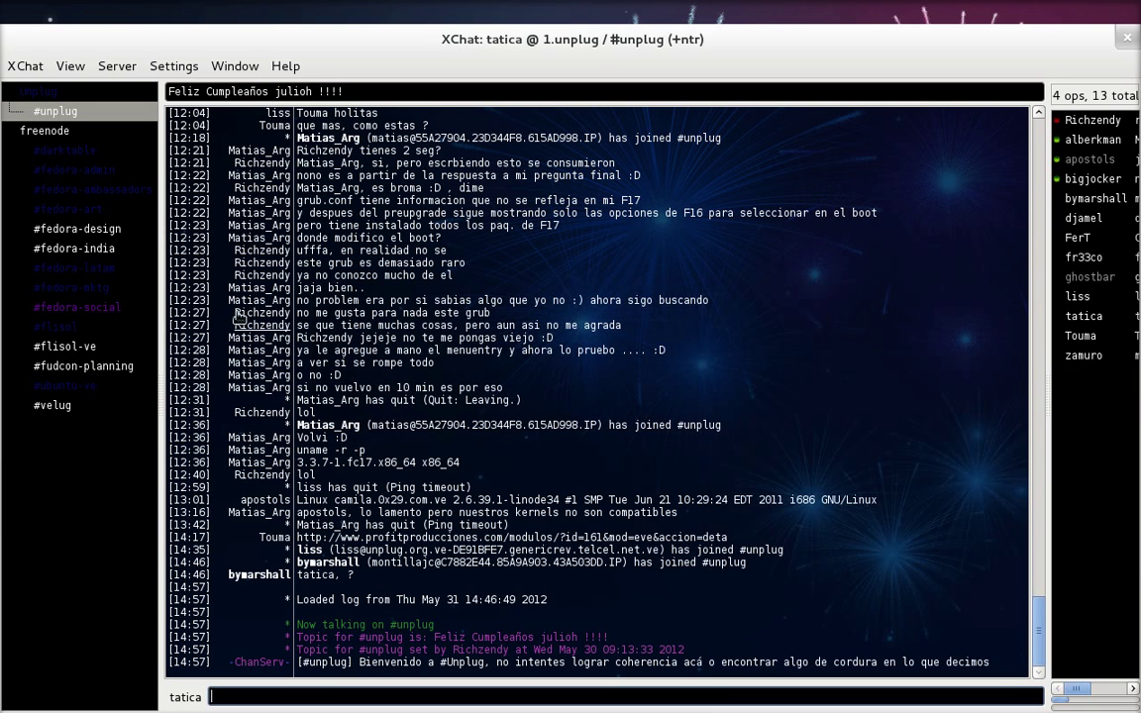
{"action": "left_click", "coordinate": [79, 151]}
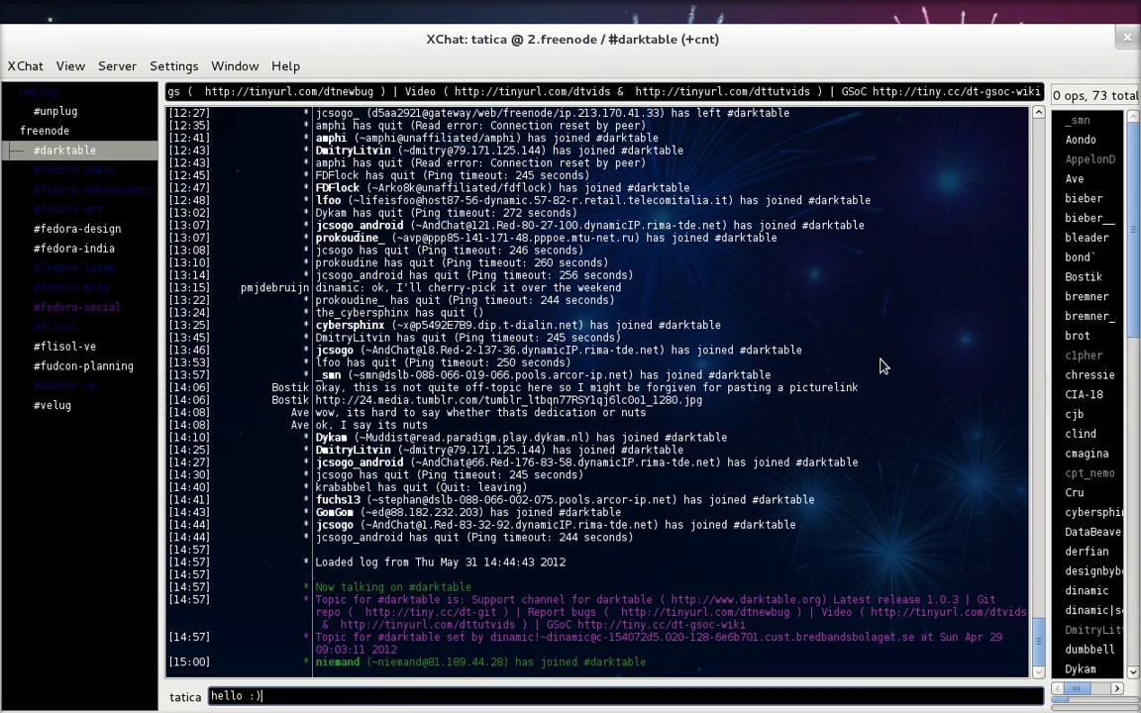
{"action": "key", "text": "Return"}
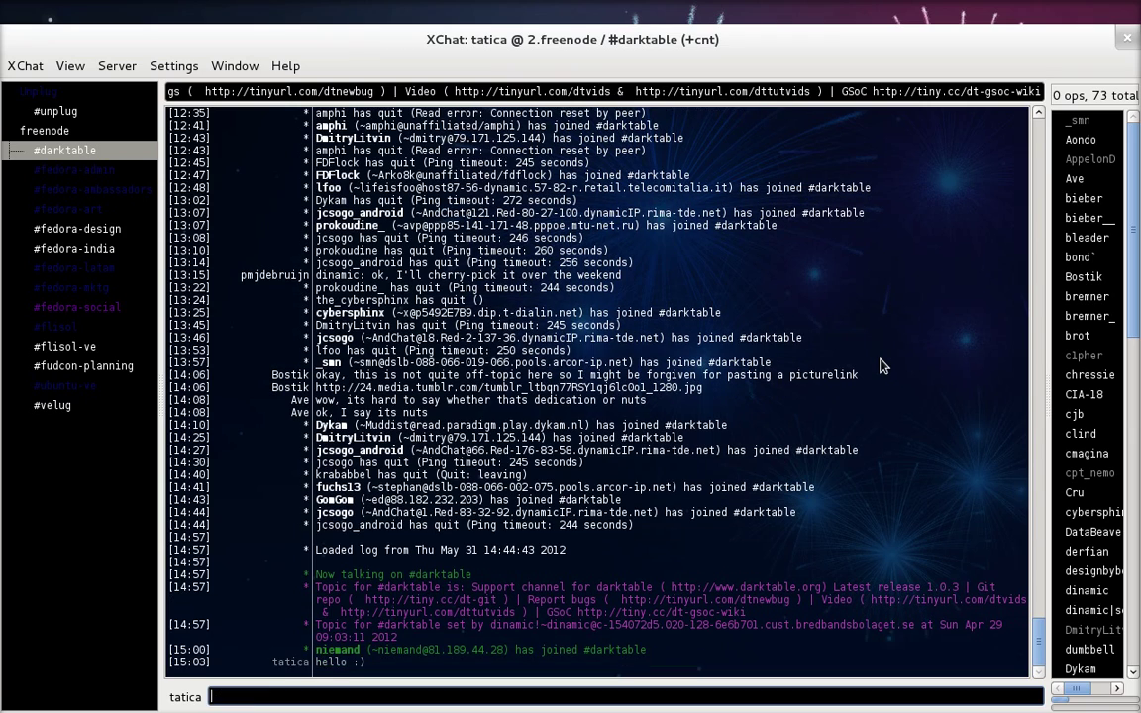
{"action": "key", "text": "alt+Tab"}
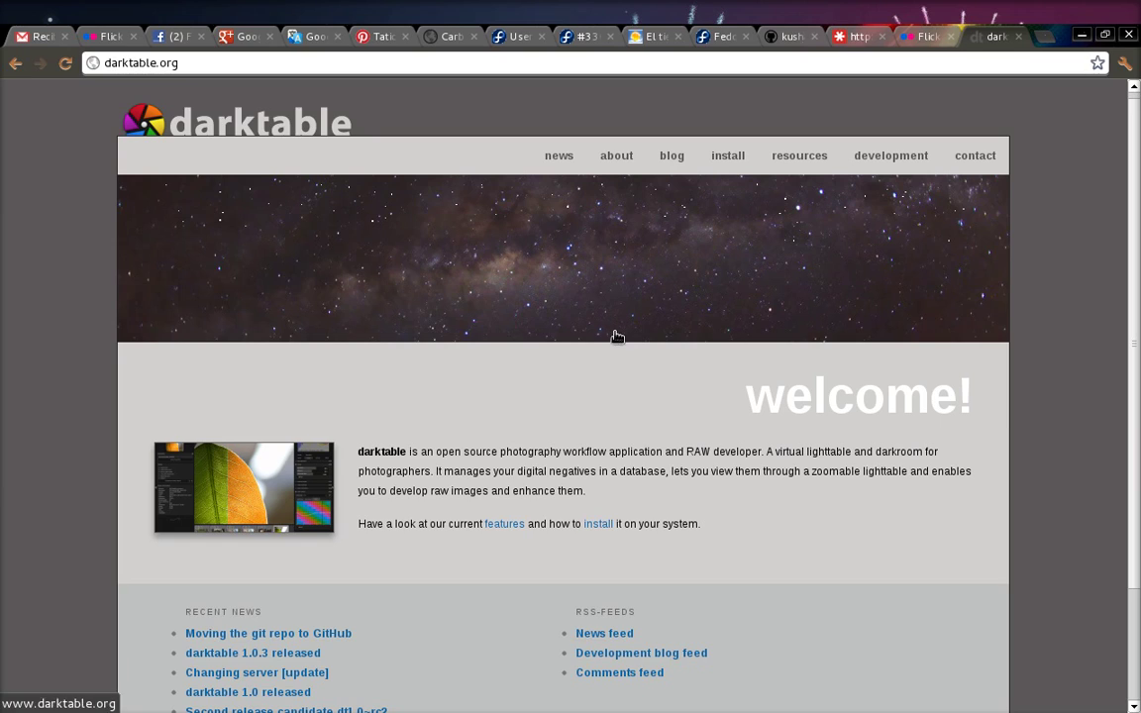